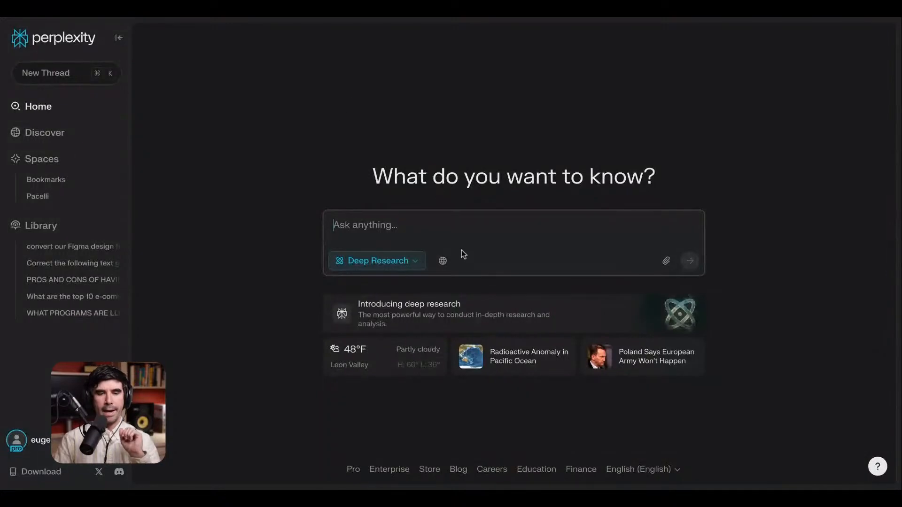
# - Enter the question "Tell me more about the senheisser headphone open back design" for a new thread
pyautogui.click(461, 224)
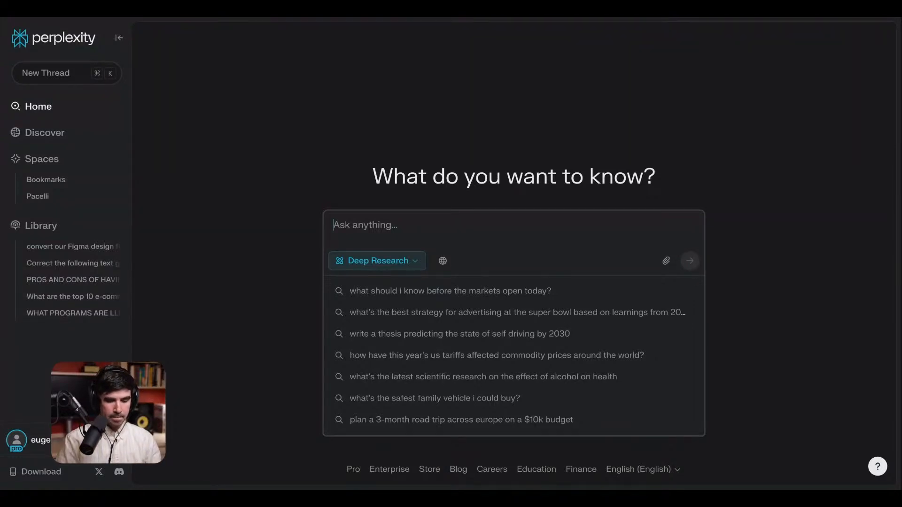
pyautogui.write('Tell me mor')
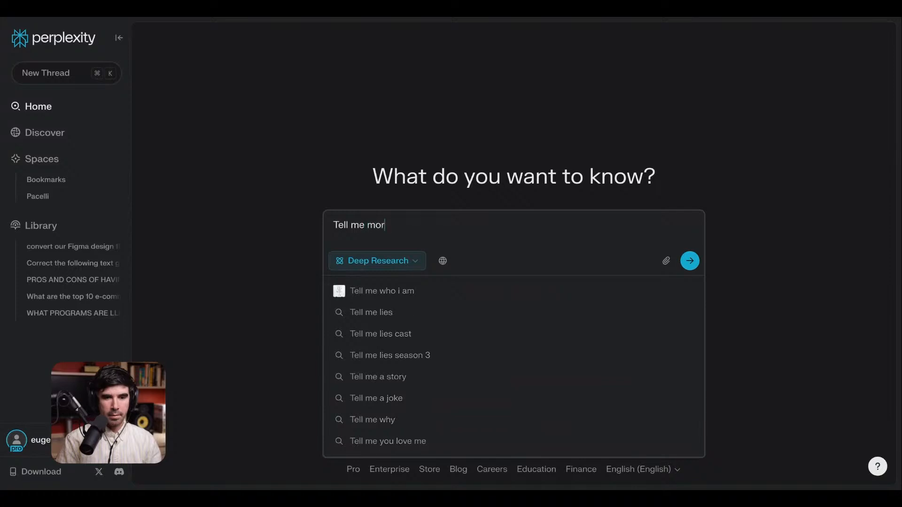
pyautogui.write('e about the senh')
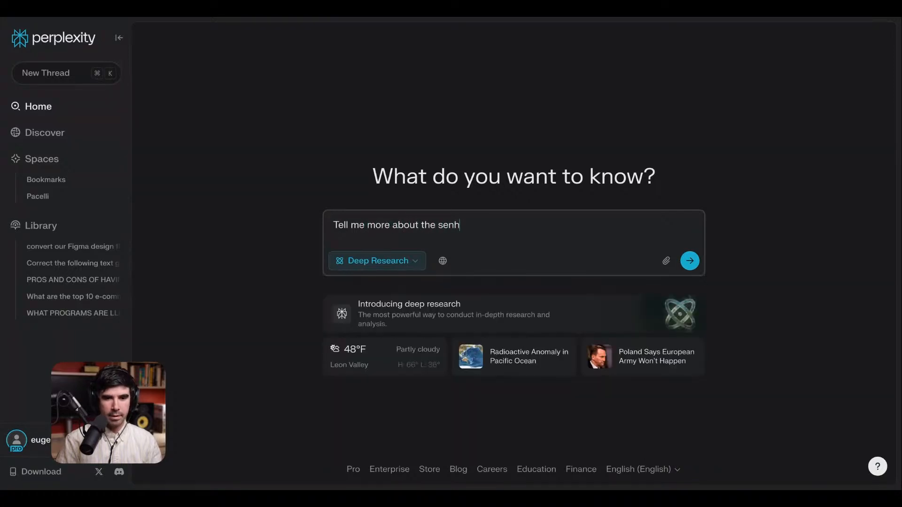
pyautogui.write('eisser')
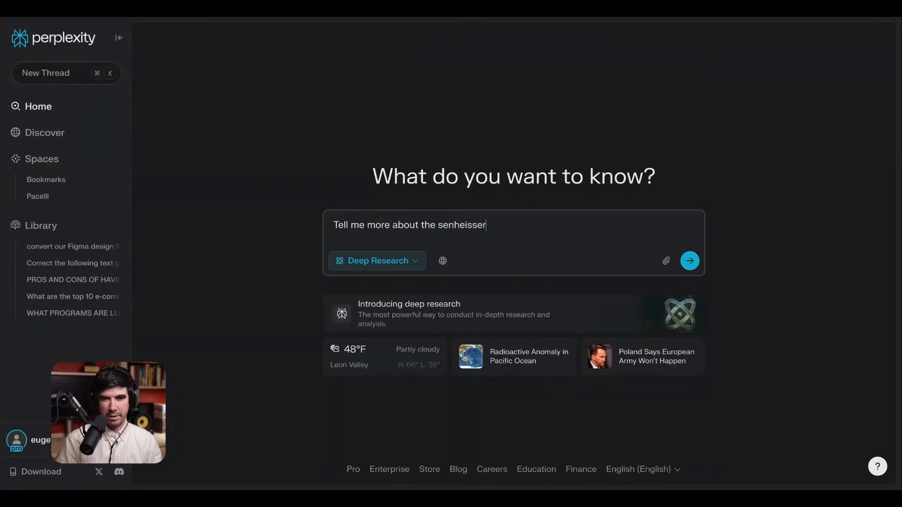
pyautogui.write(' headphone ')
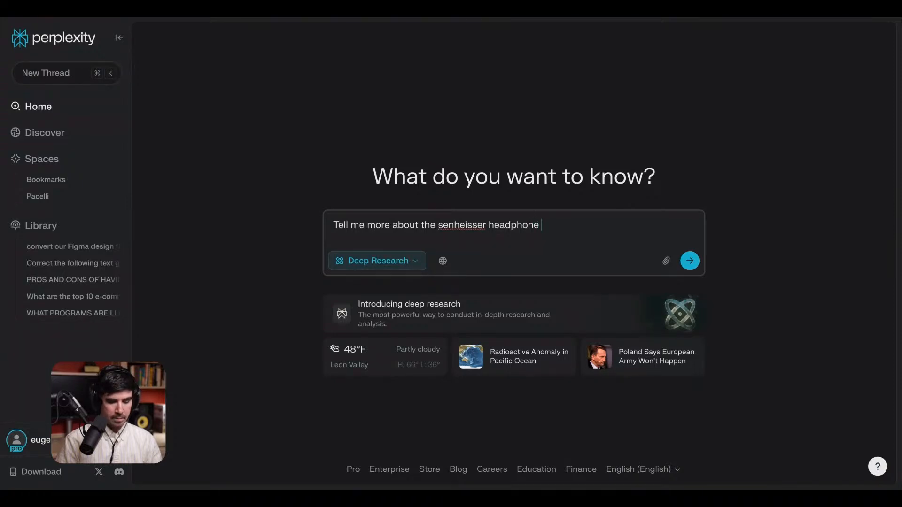
pyautogui.write('open back design')
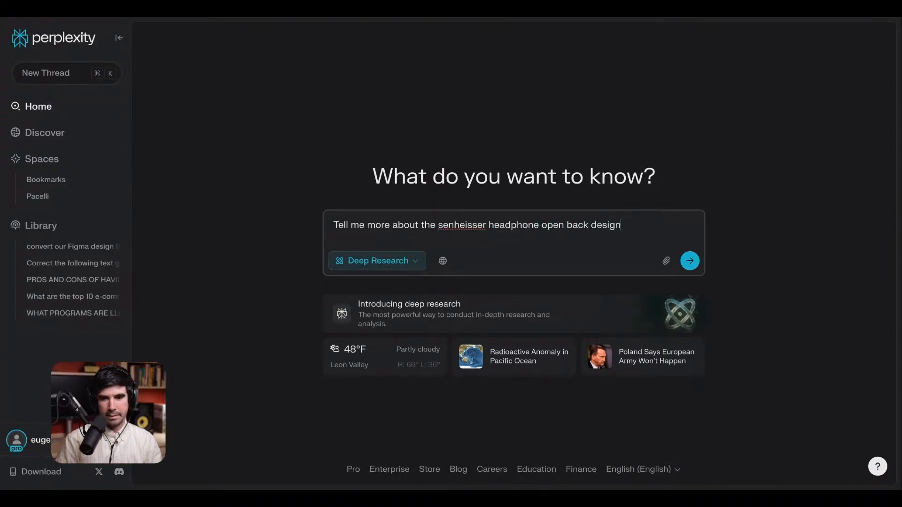
pyautogui.doubleClick(464, 227)
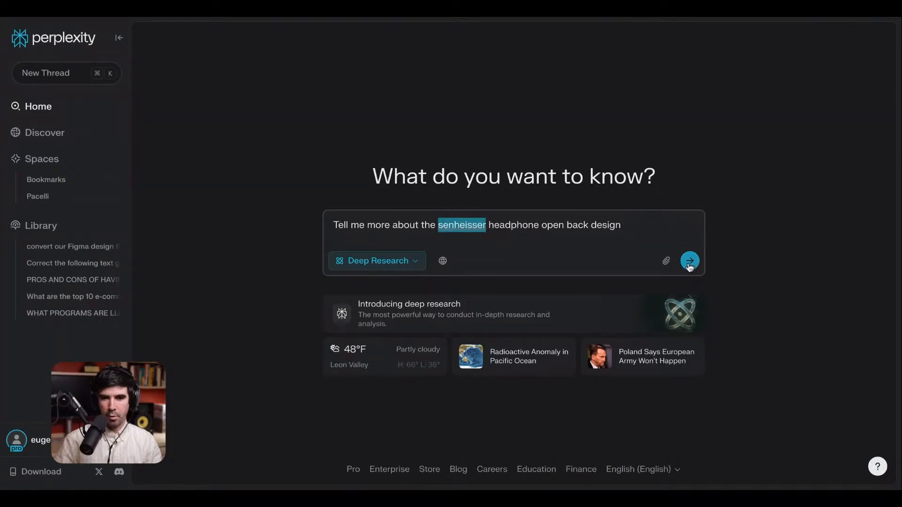
# - Change the search mode to Pro search and submit the headphone question
pyautogui.click(367, 261)
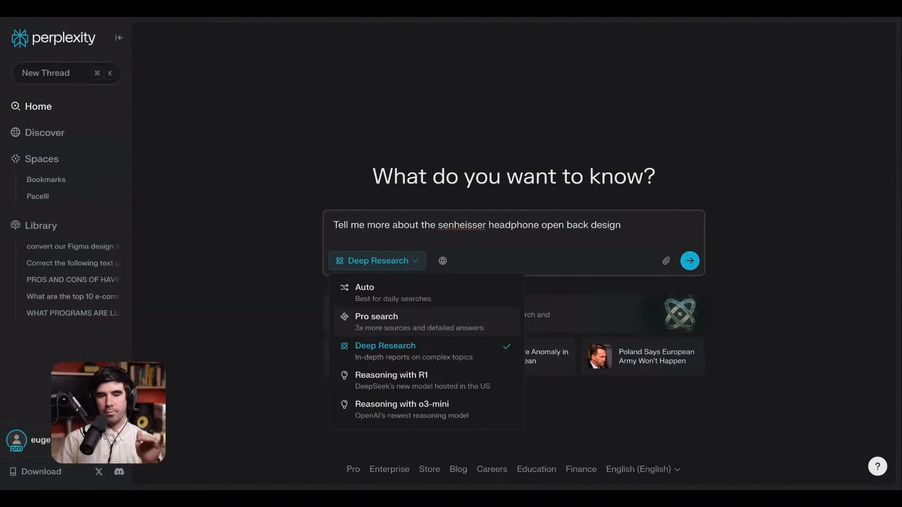
pyautogui.click(370, 318)
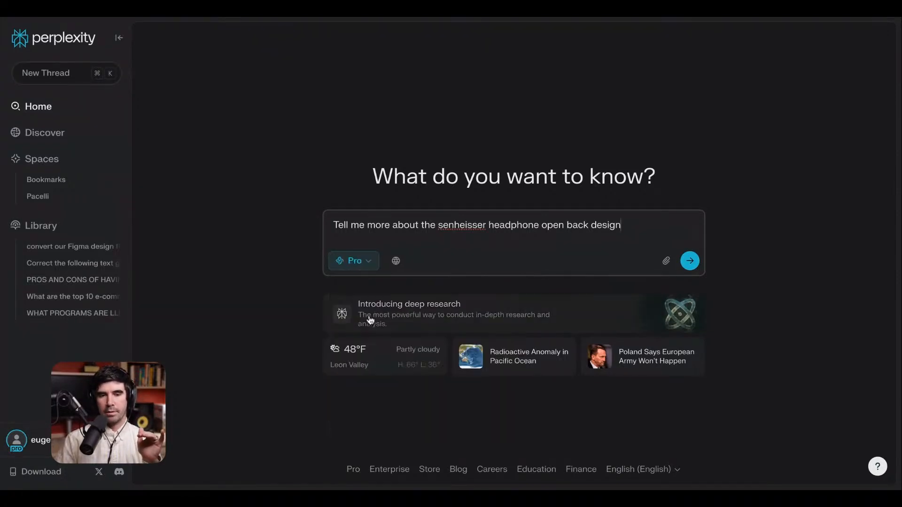
pyautogui.click(690, 261)
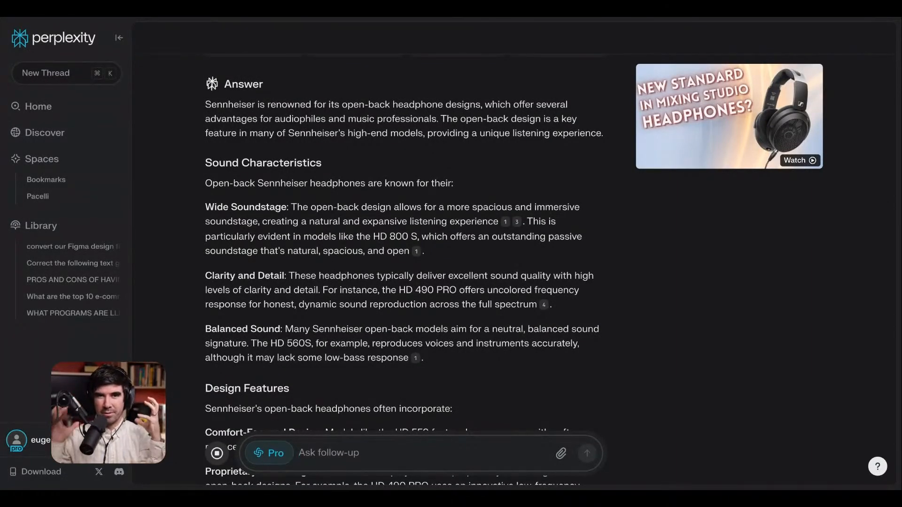
# - Read through the answer on Sennheiser open-back headphones, preview the headsetguides source, and review the related questions
pyautogui.scroll(-3, 480, 247)
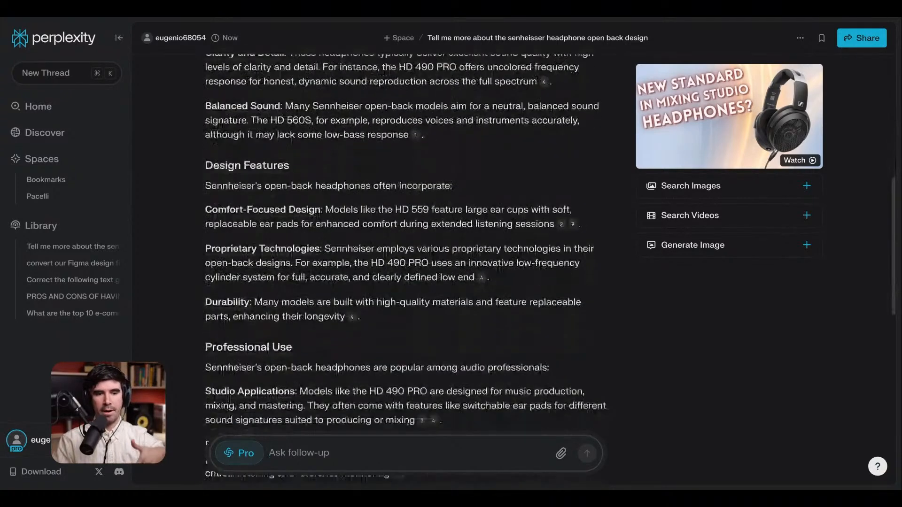
pyautogui.scroll(-3, 472, 263)
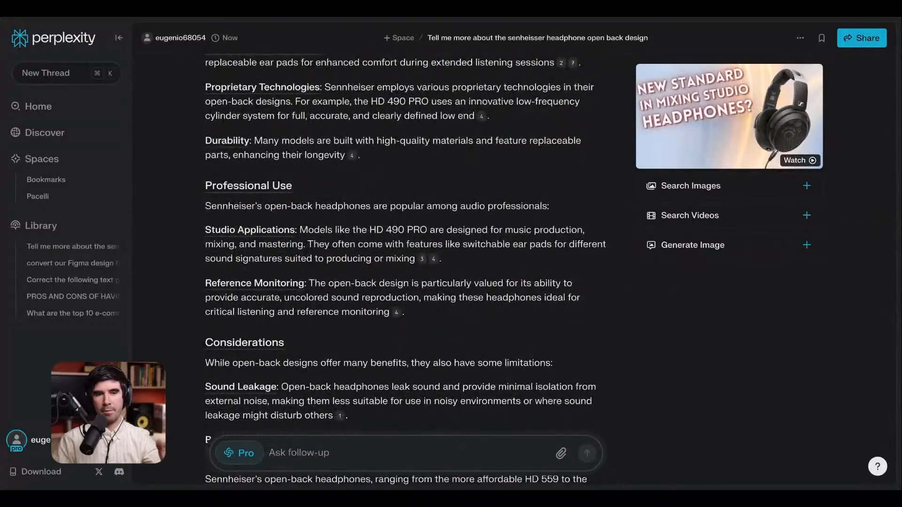
pyautogui.scroll(-3, 377, 150)
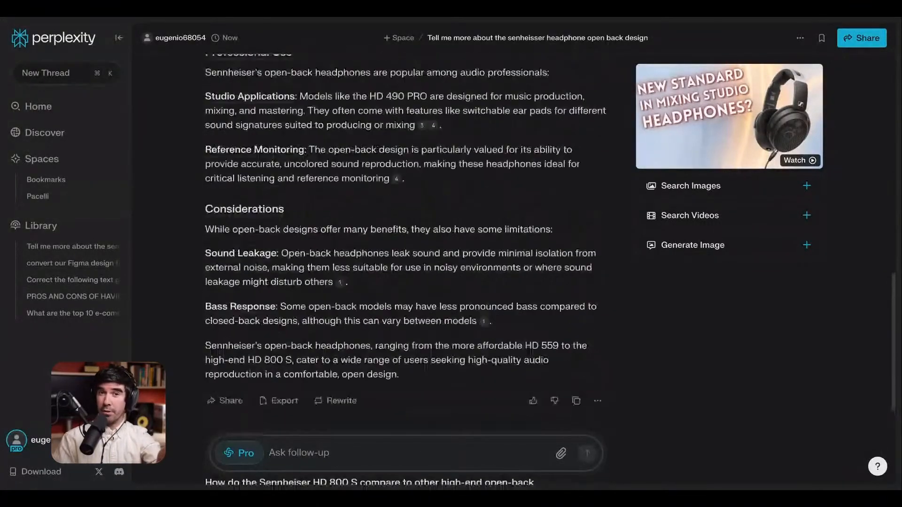
pyautogui.scroll(15, 470, 277)
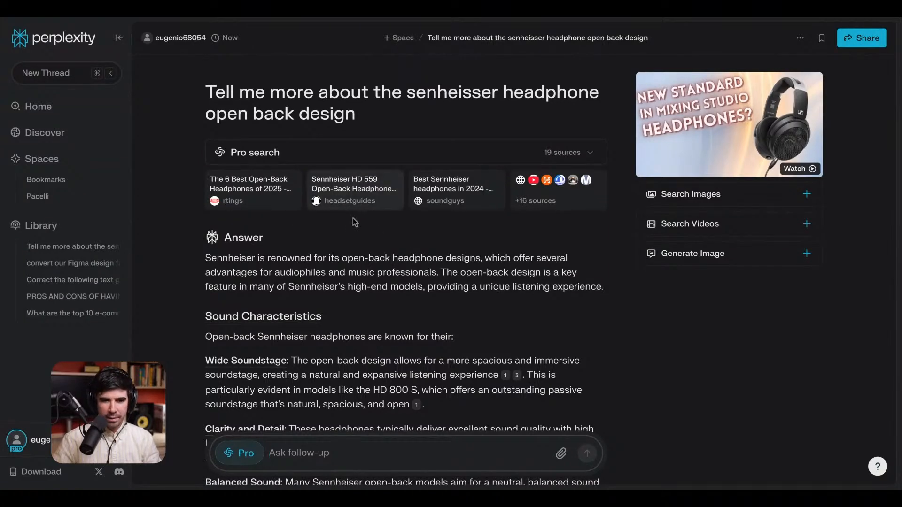
pyautogui.moveTo(357, 192)
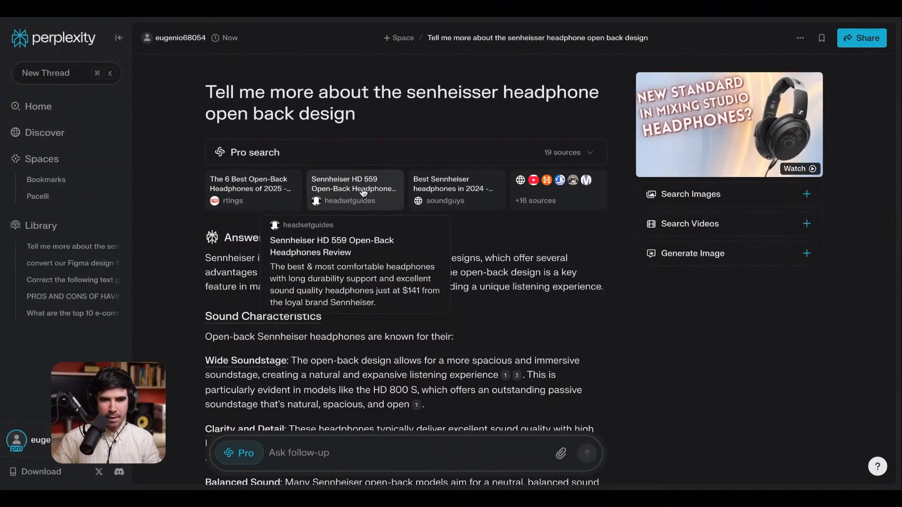
pyautogui.scroll(-15, 431, 281)
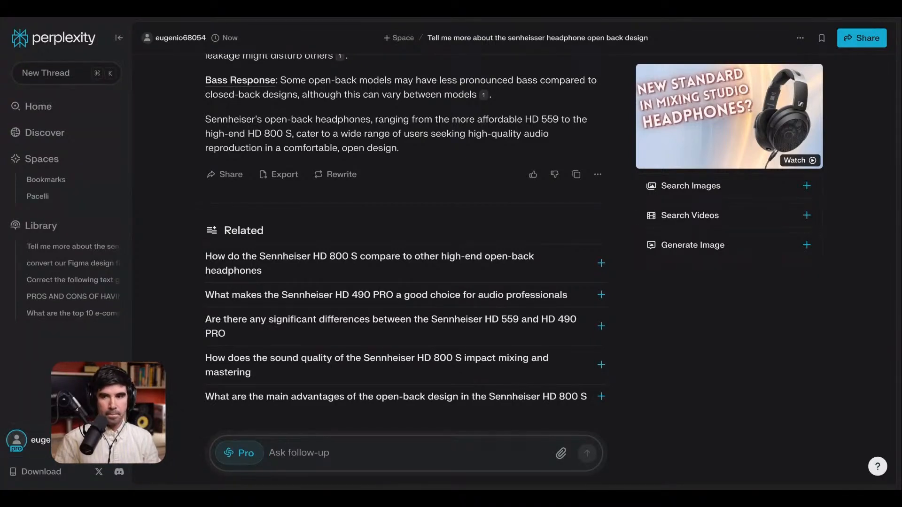
# - Begin a follow-up prompt assigning the role of an expert copywriter specializing in high end audio equipment
pyautogui.write('You are an expert copyr')
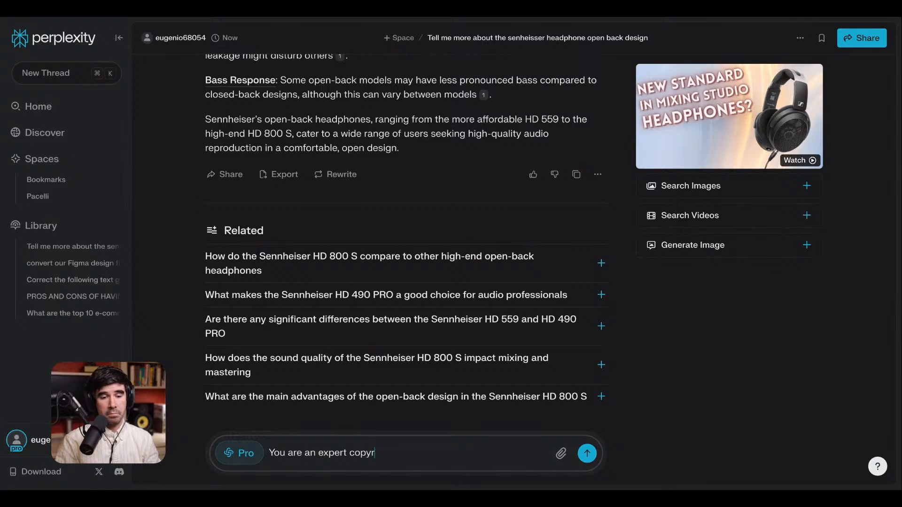
pyautogui.write('ighter')
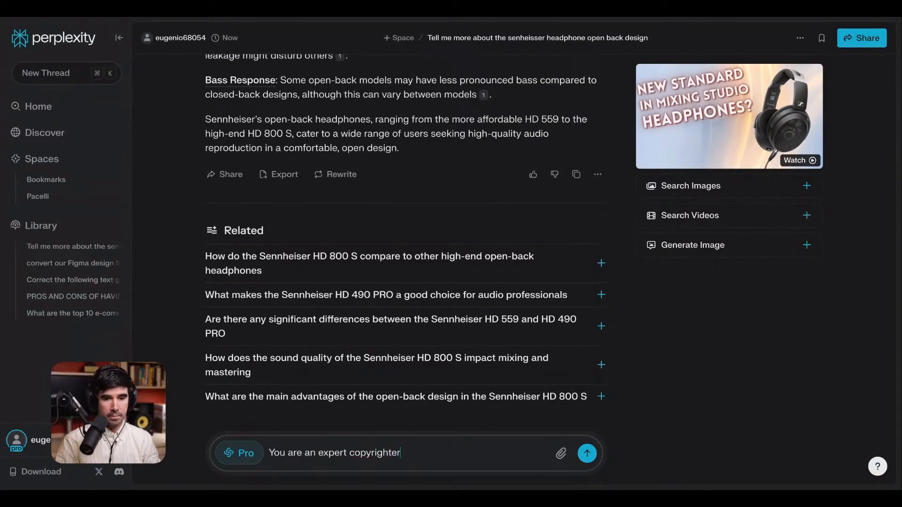
pyautogui.press('BackSpace')
pyautogui.press('BackSpace')
pyautogui.press('BackSpace')
pyautogui.press('BackSpace')
pyautogui.write('wri')
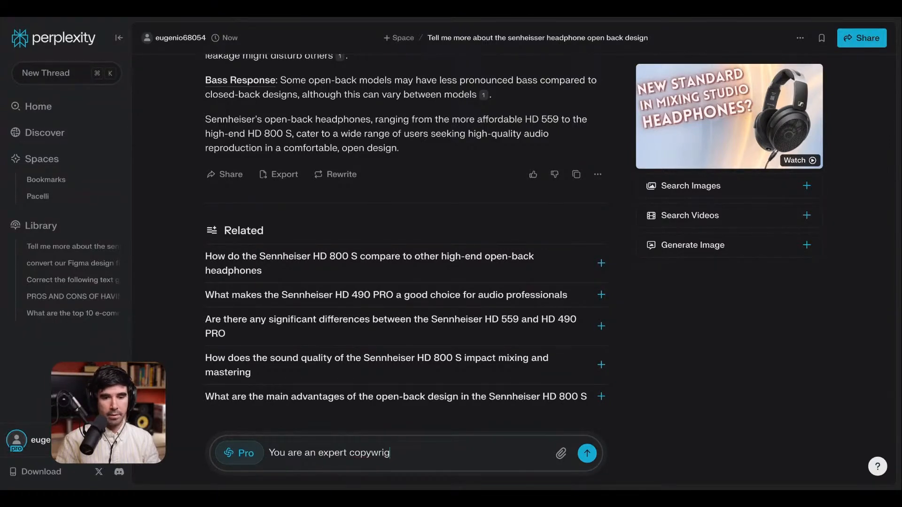
pyautogui.write('ter specializing in ')
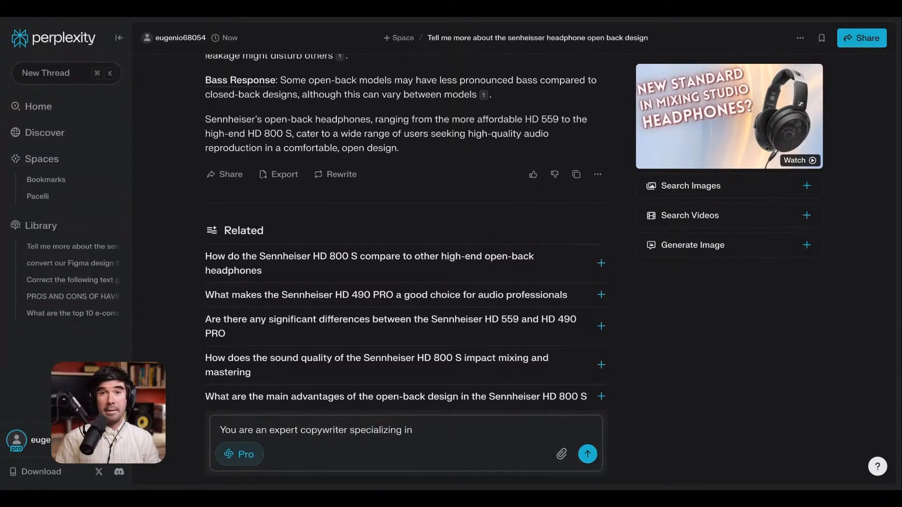
pyautogui.write('h')
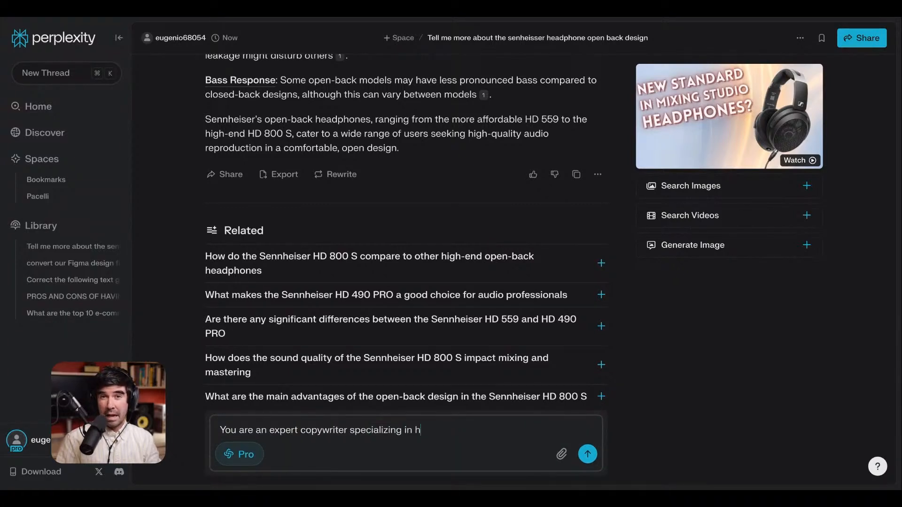
pyautogui.write('igh end audio equi')
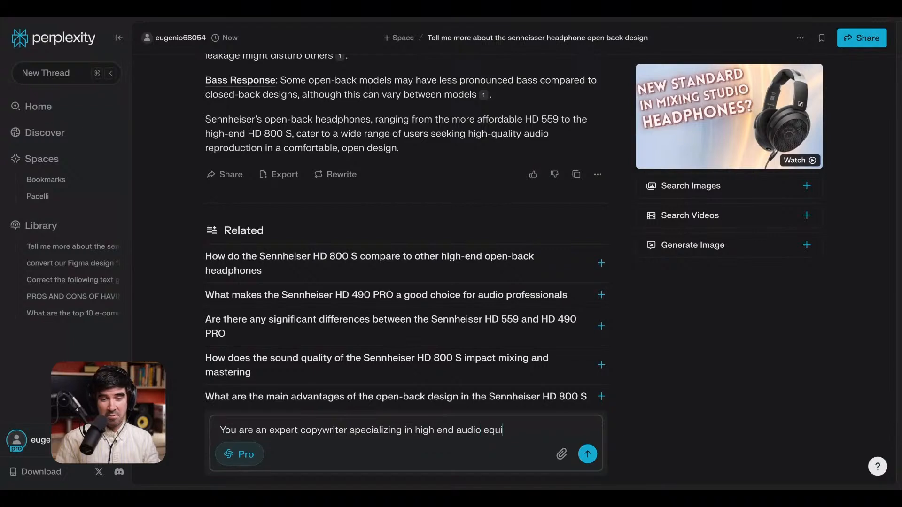
# - Continue the prompt with "Give me a product description that is engaging for a product that I will provide below."
pyautogui.write('pment. Give me a product ')
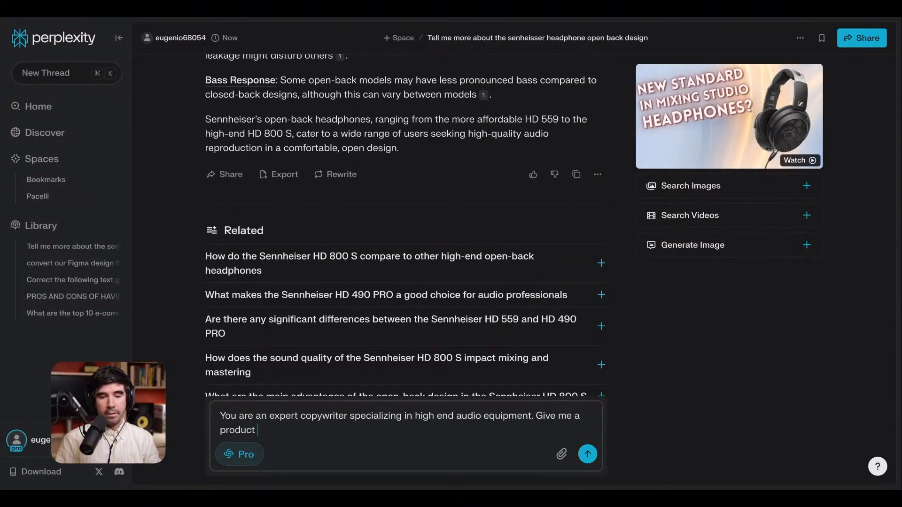
pyautogui.write('description that is engaging ')
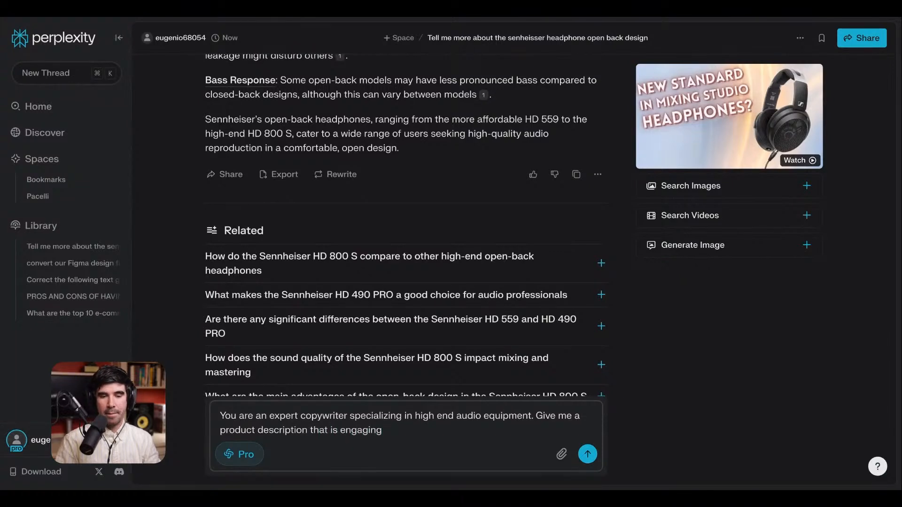
pyautogui.write('for a pro')
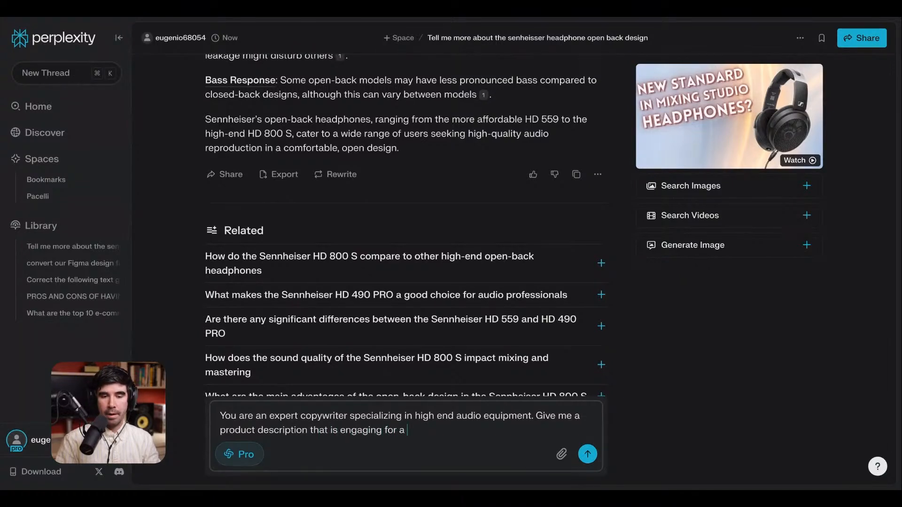
pyautogui.press('BackSpace')
pyautogui.write('oduct that I will provide below. ')
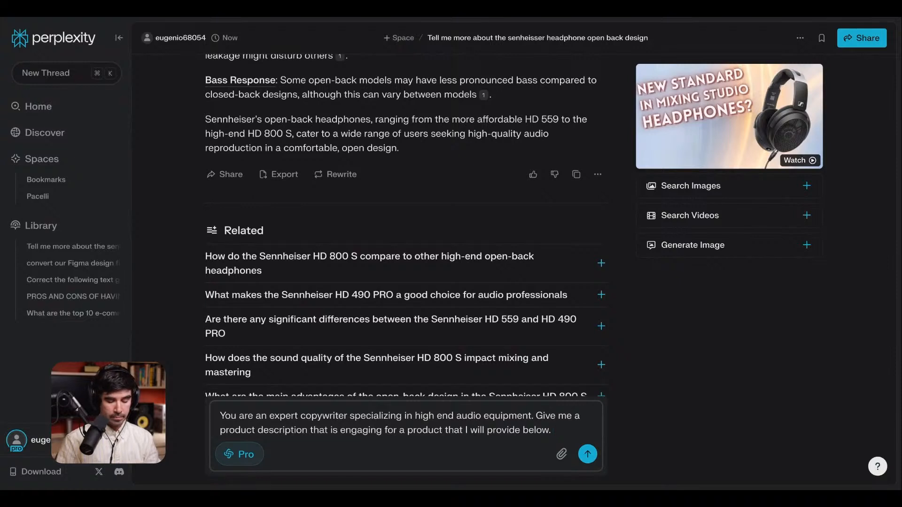
pyautogui.write('Use only')
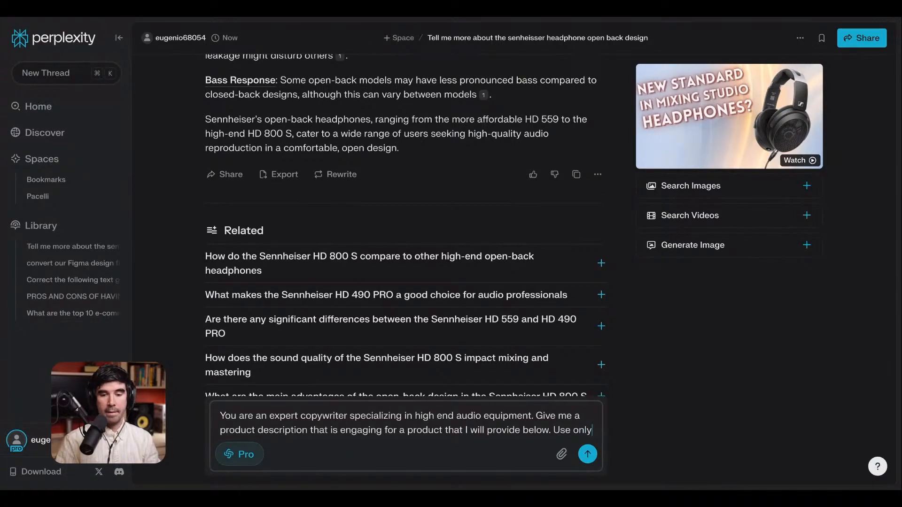
pyautogui.press('BackSpace')
pyautogui.press('BackSpace')
pyautogui.press('BackSpace')
pyautogui.press('BackSpace')
pyautogui.press('BackSpace')
pyautogui.press('BackSpace')
pyautogui.press('BackSpace')
# - Replace the prompt's unfinished last sentence with "First research the main aspects of the item, use only reputable sources like"
pyautogui.write('First')
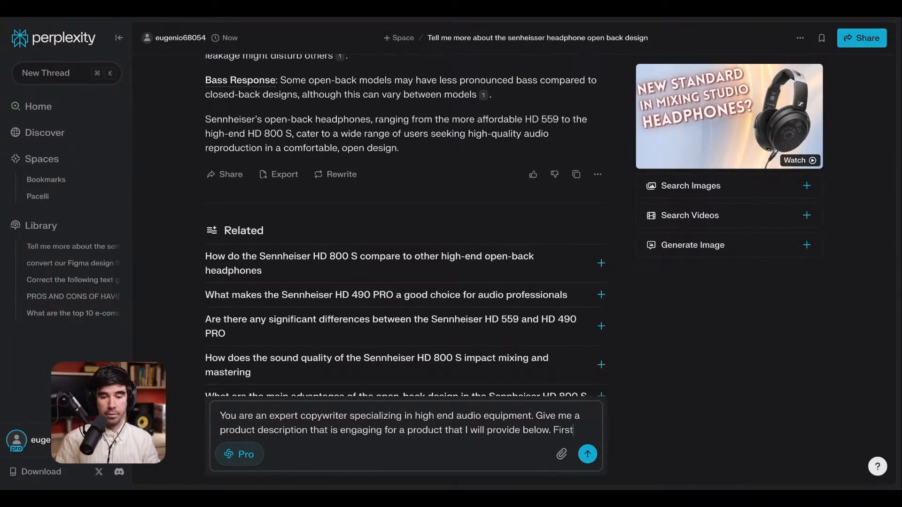
pyautogui.write(' research ')
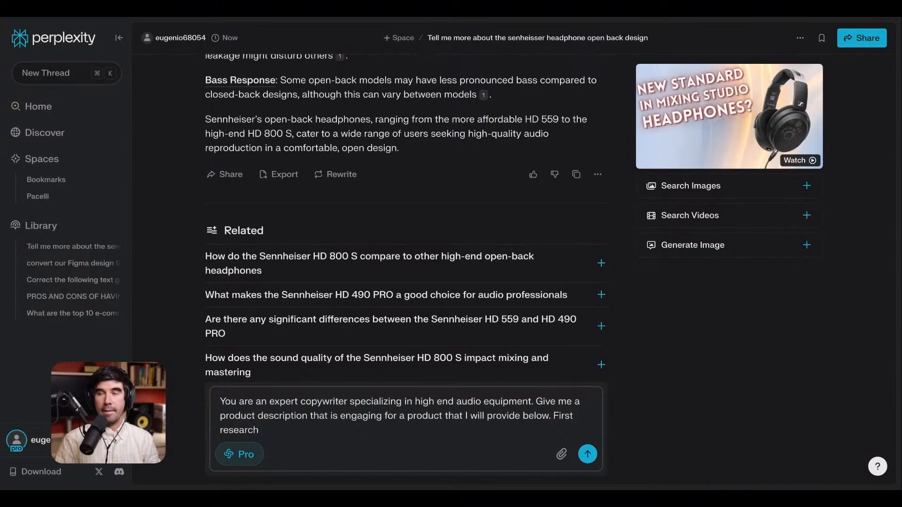
pyautogui.write('th')
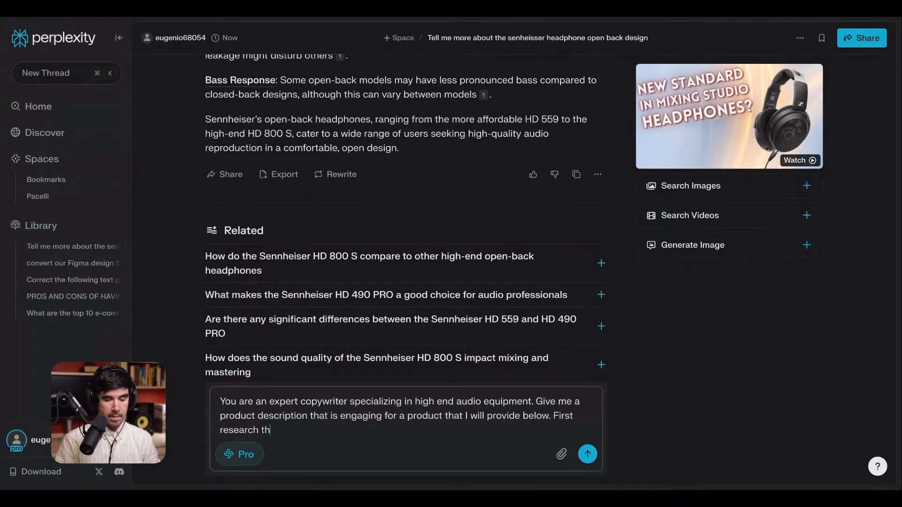
pyautogui.write('e main aspects of the item, use')
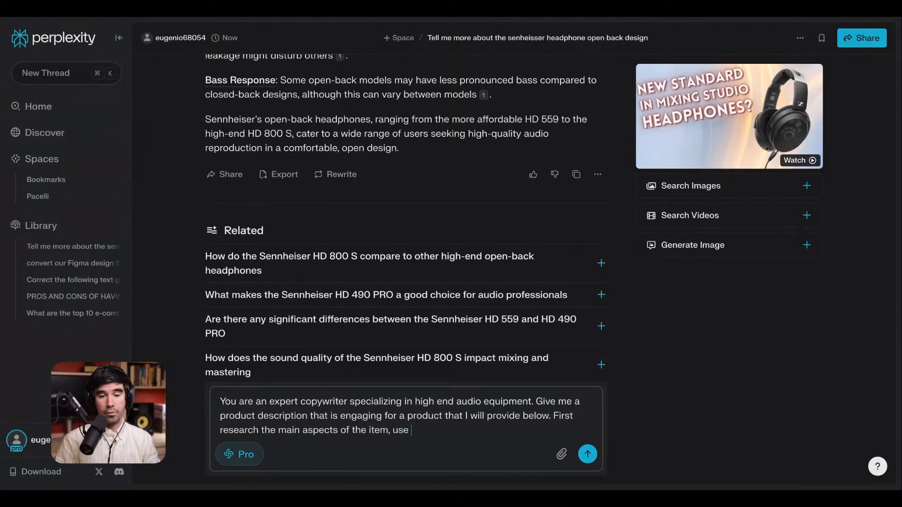
pyautogui.write(' only reputable ')
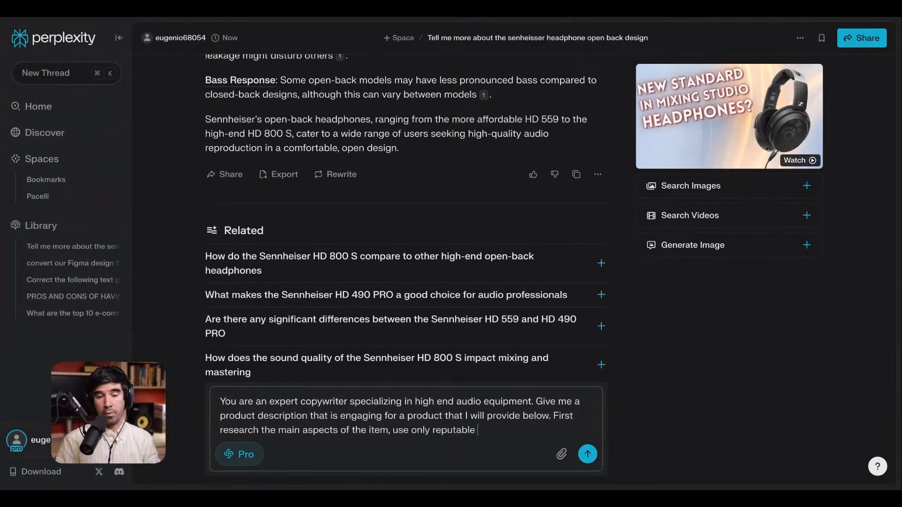
pyautogui.write('sources like')
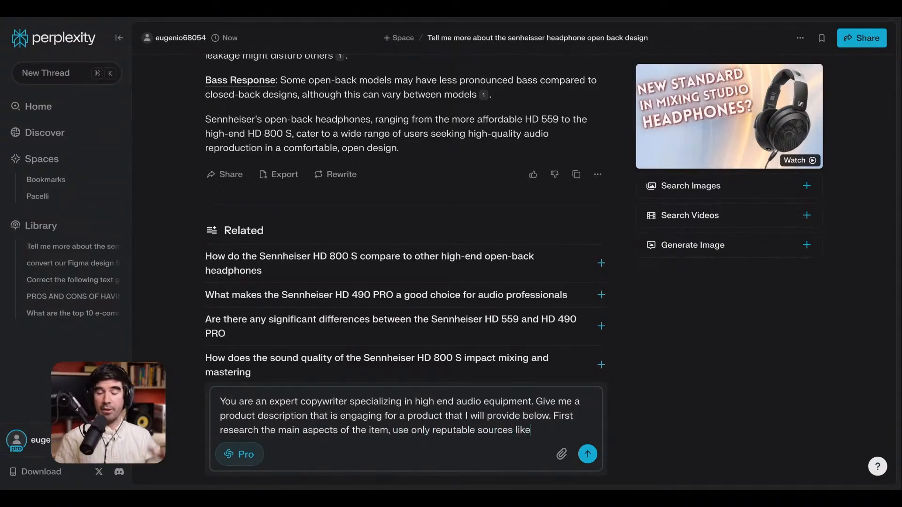
# - Add the source examples "(audio maganizes, high end audio blogs, etc)" to the prompt, correcting the space before the bracket and the lowercase "etc"
pyautogui.write('(audio maganizes')
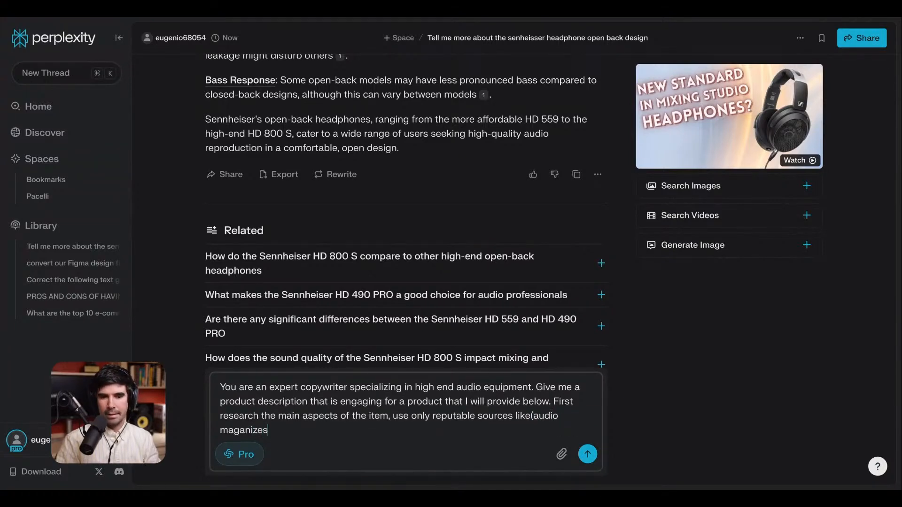
pyautogui.write(', high')
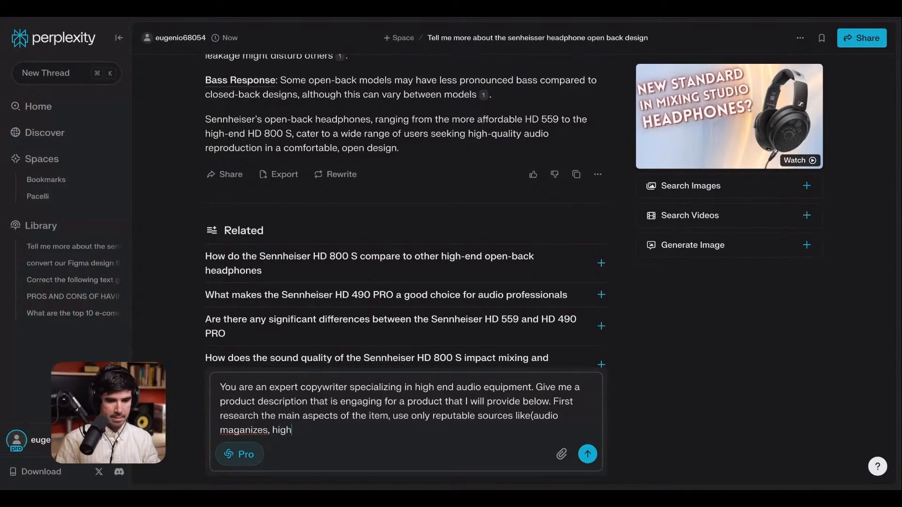
pyautogui.write(' end audio blogs')
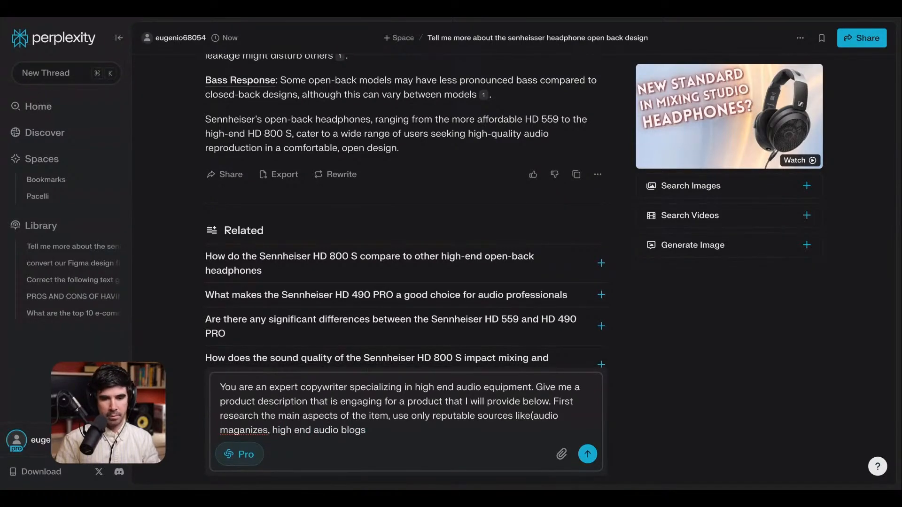
pyautogui.write(', etC)')
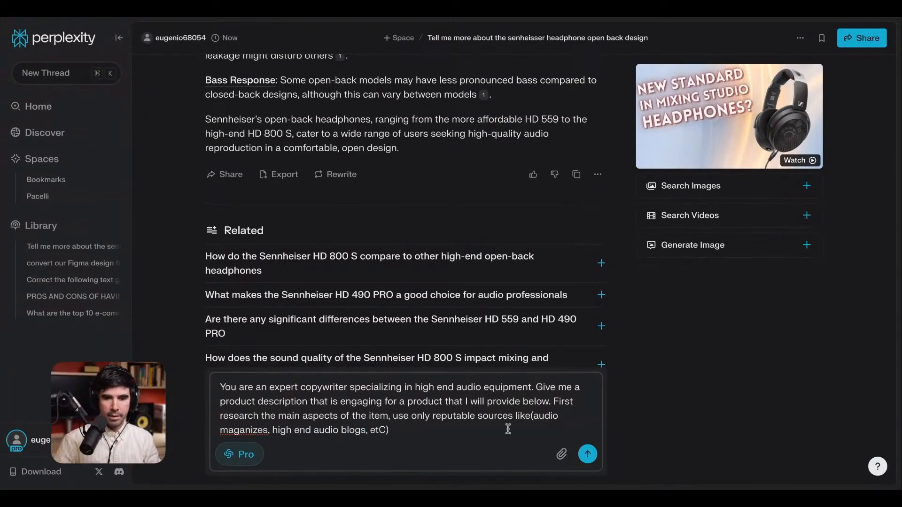
pyautogui.click(533, 416)
pyautogui.click(478, 428)
pyautogui.press('BackSpace')
pyautogui.press('BackSpace')
pyautogui.write('c)')
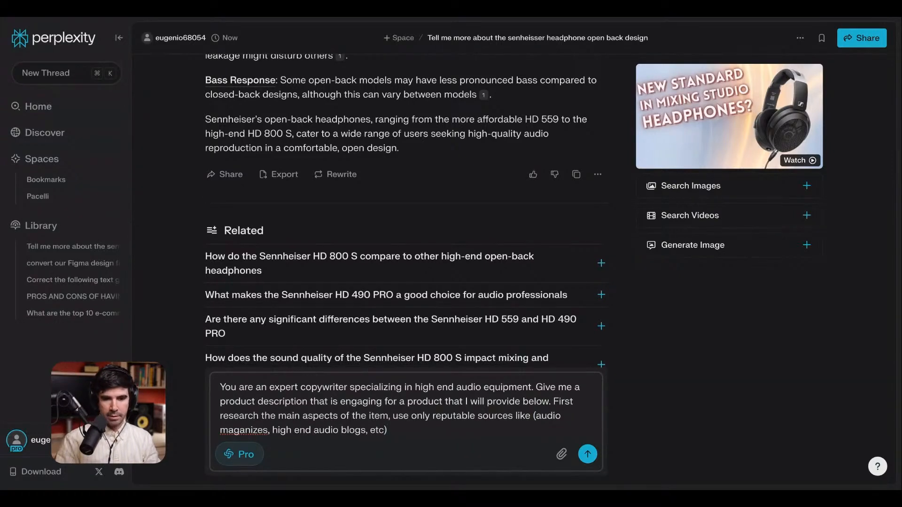
# - Add the formatting instruction "Only use h3 headings for headings, give me the output in HTML format." to the prompt
pyautogui.write('. Only')
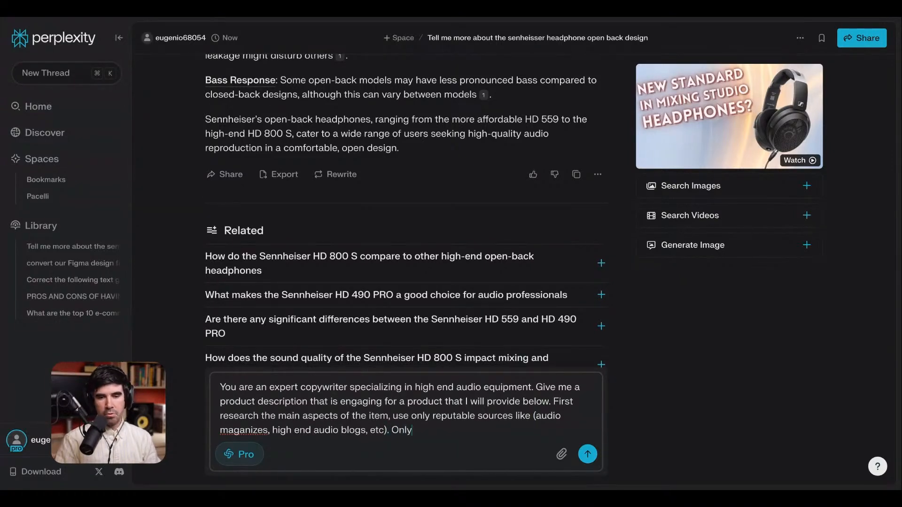
pyautogui.write(' use h3 ')
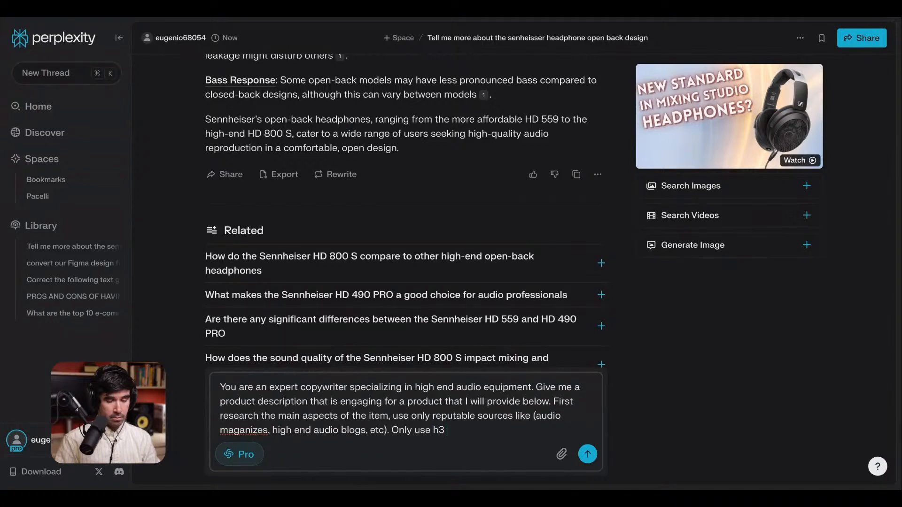
pyautogui.write('headings for h')
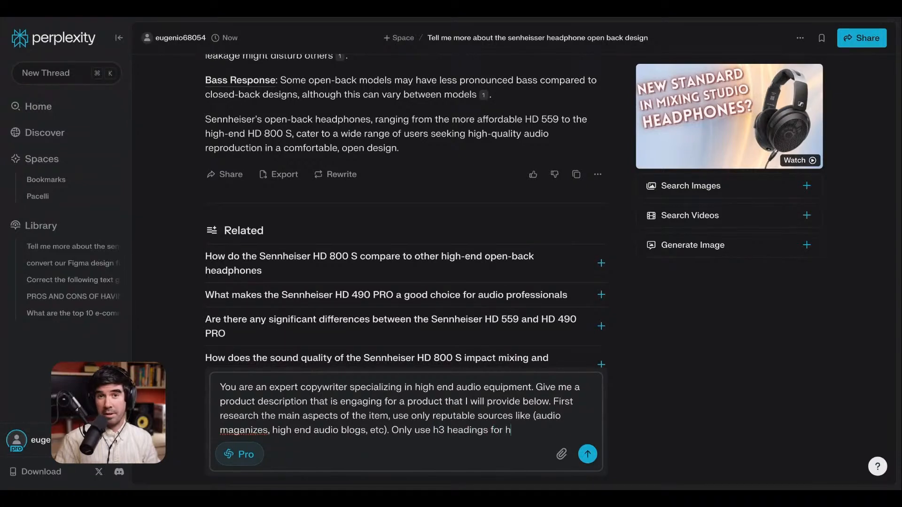
pyautogui.write('eadings, giv')
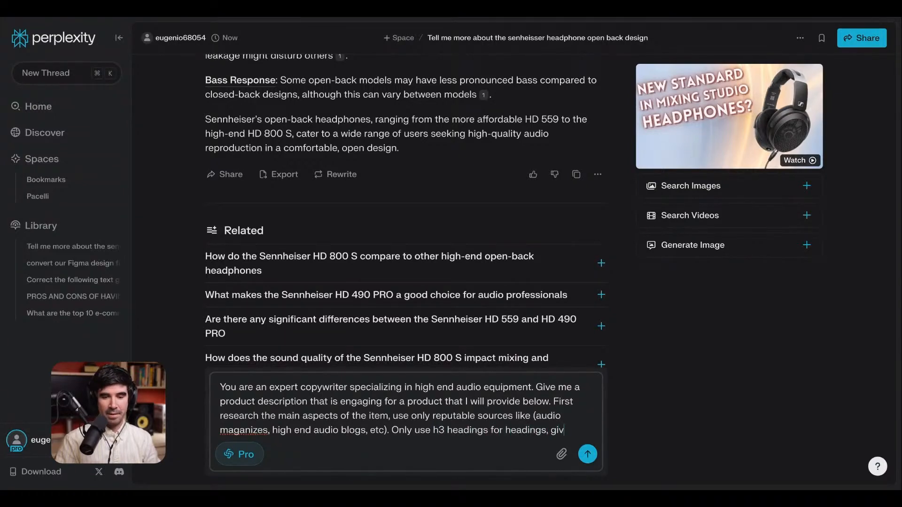
pyautogui.write('e me the output in ')
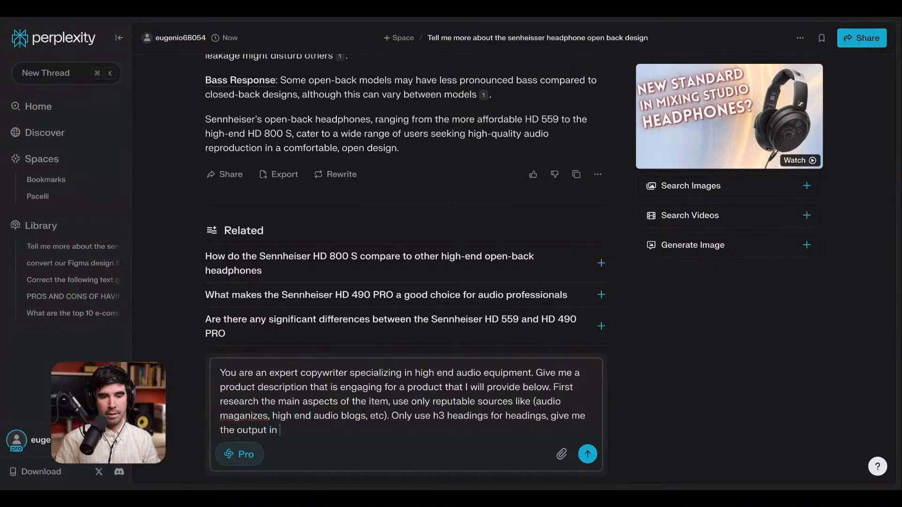
pyautogui.write('HTML format.')
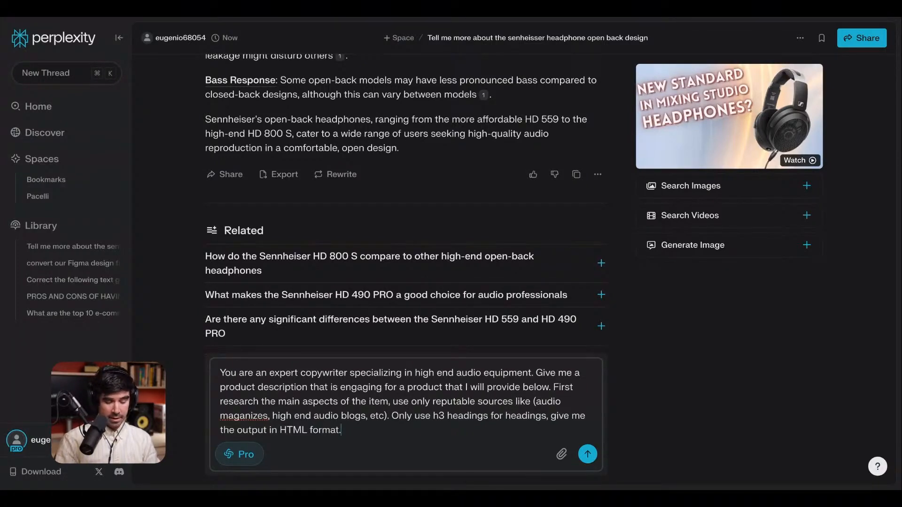
# - Add the tone instruction "For the summary use a storytelling tone to captivate the reader and tell a story."
pyautogui.write('For the summary ')
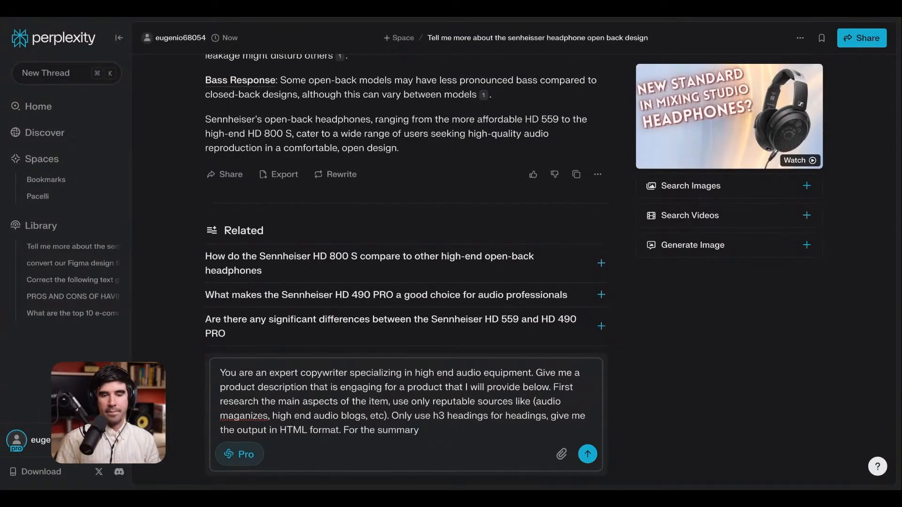
pyautogui.write('use a storytelling tone')
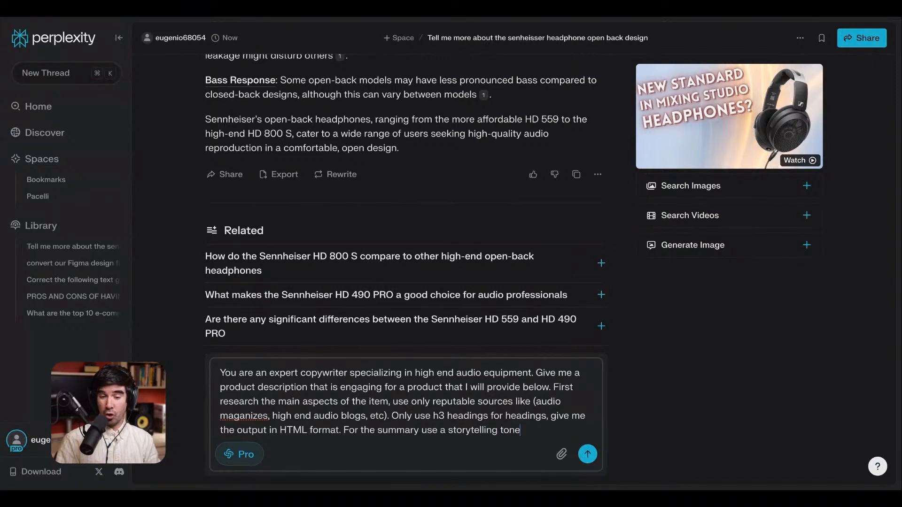
pyautogui.write(' to ')
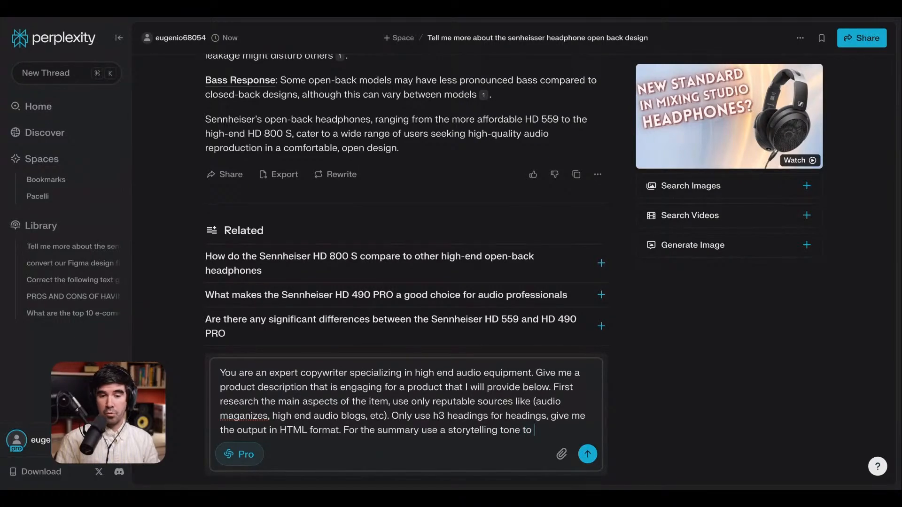
pyautogui.write('captivate the reader')
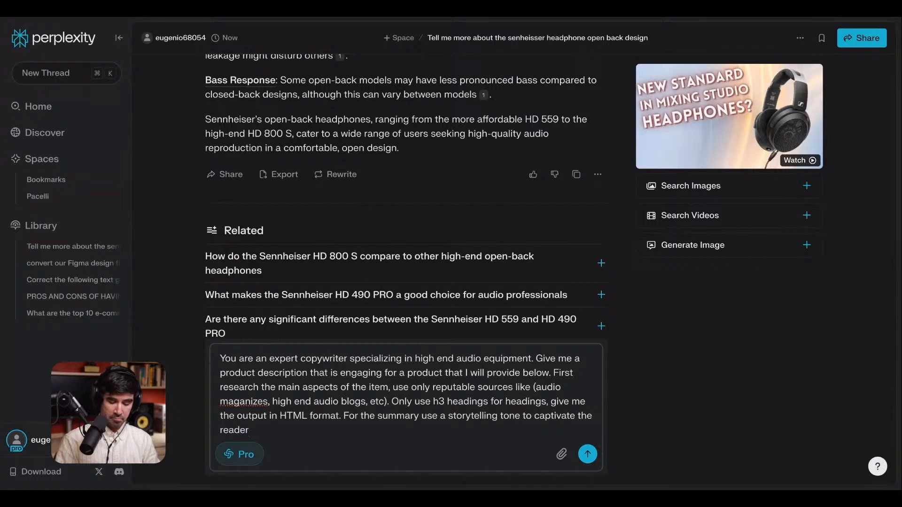
pyautogui.write(' and tell a story.')
# - Add "Product name: Sennheiser HD 800S" below a blank line at the end of the prompt and submit it
pyautogui.hotkey('shift', 'Return')
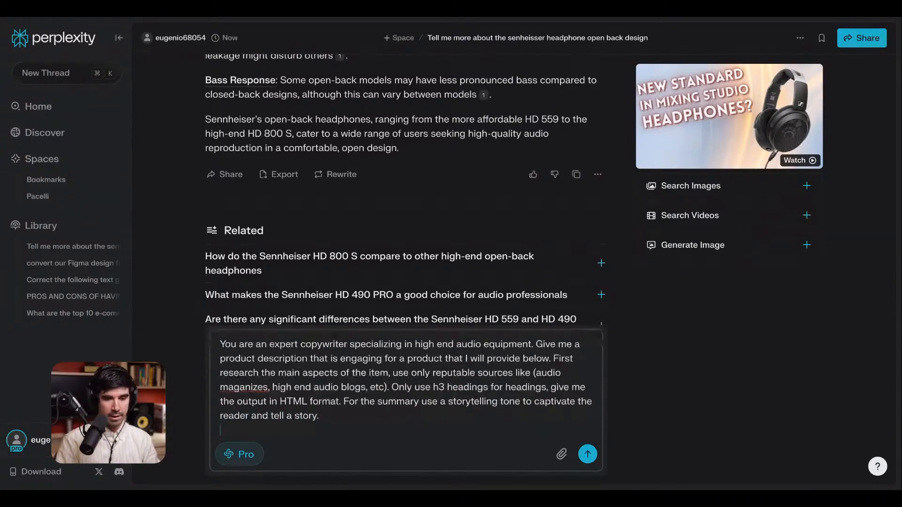
pyautogui.hotkey('shift', 'Return')
pyautogui.write('Product name:')
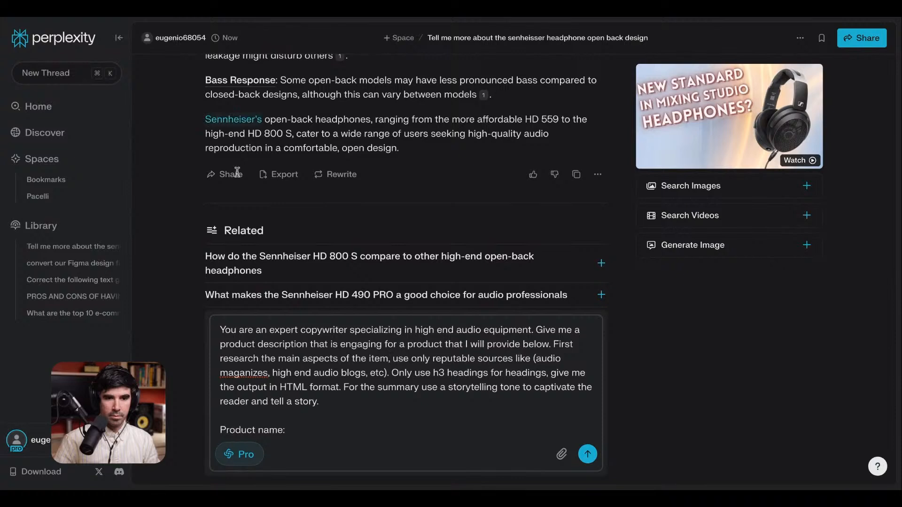
pyautogui.click(323, 429)
pyautogui.write("Sennheiser's")
pyautogui.press('BackSpace')
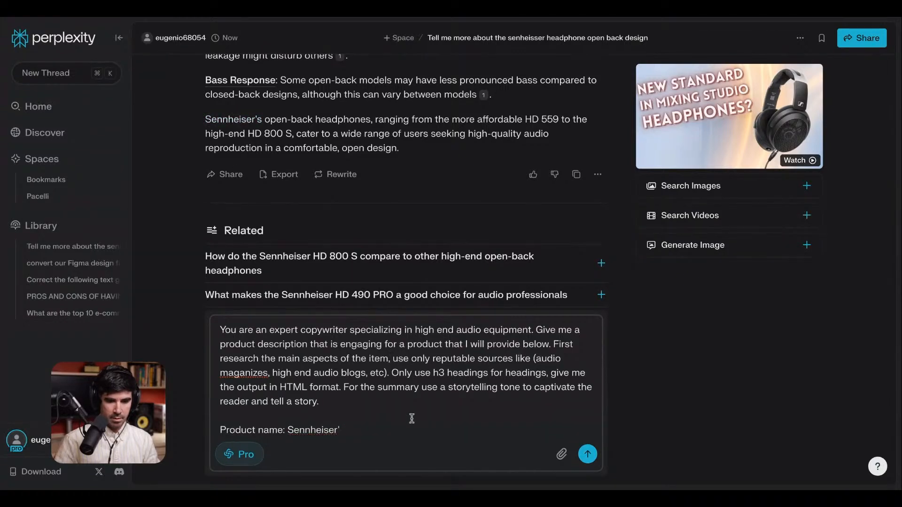
pyautogui.write('HD')
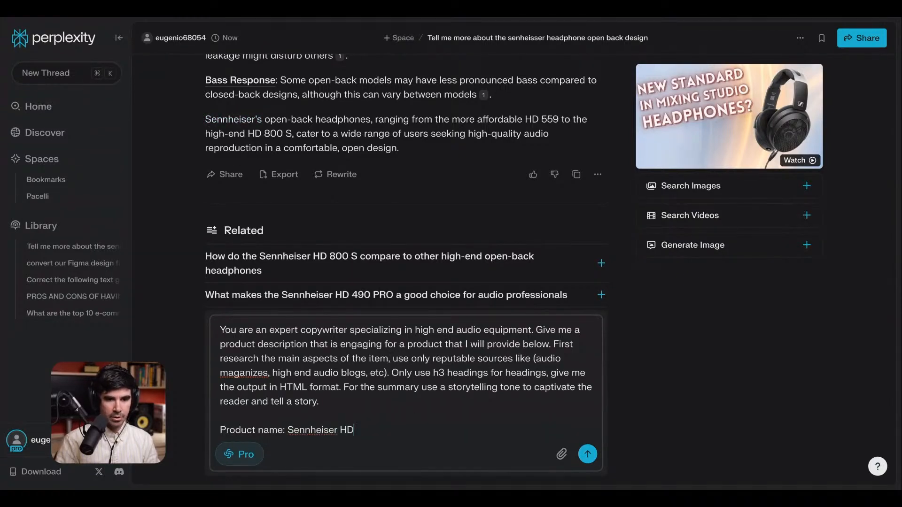
pyautogui.write(' 800S')
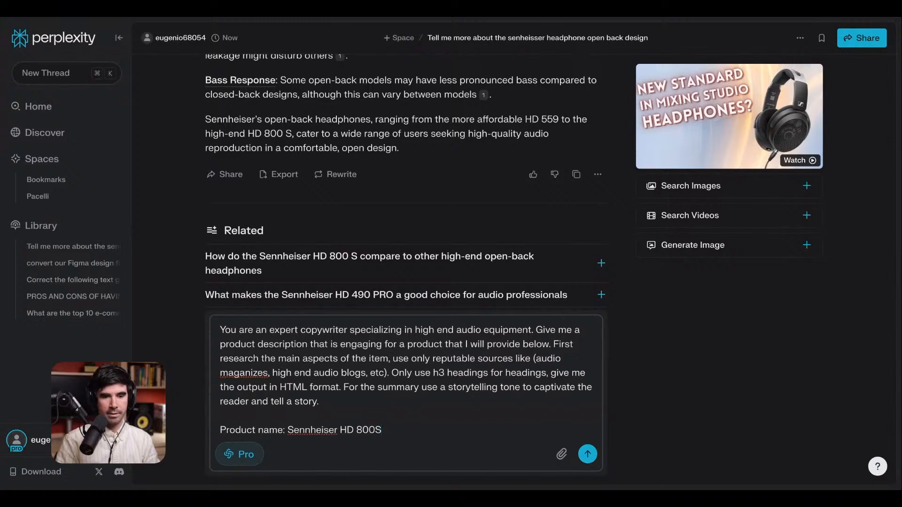
pyautogui.hotkey('shift', 'Return')
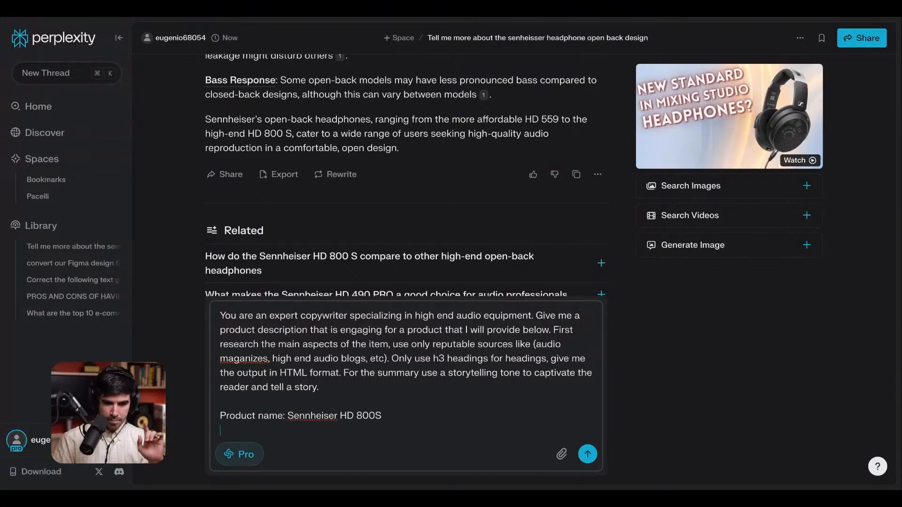
pyautogui.press('Return')
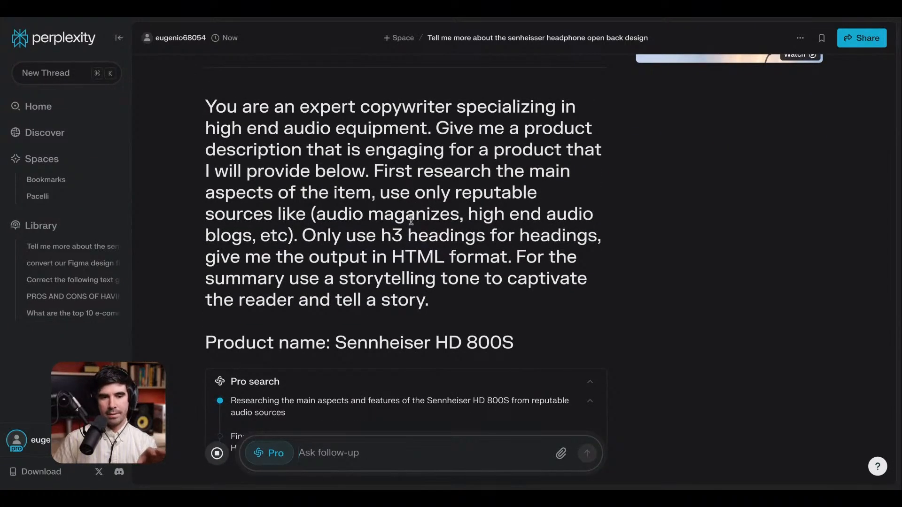
# - Read through the generated HTML product description for the Sennheiser HD 800S from its opening heading to its closing paragraph
pyautogui.scroll(-2, 412, 220)
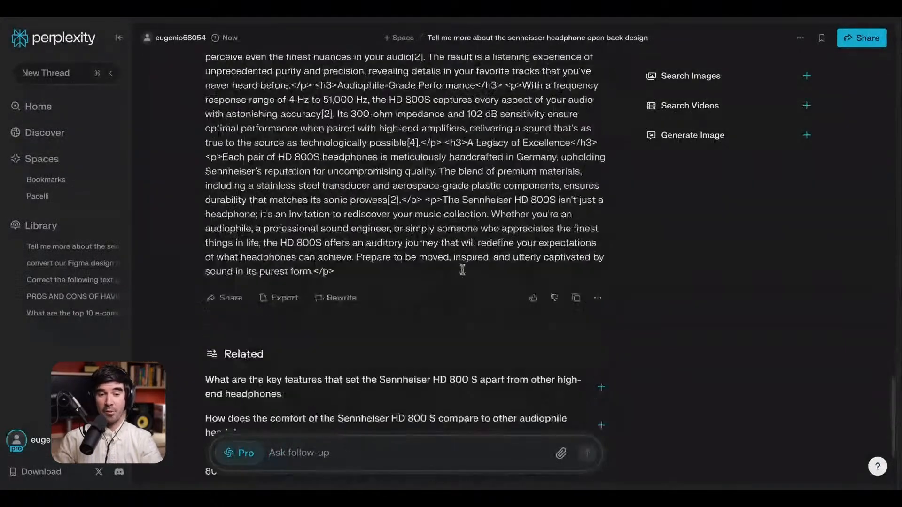
pyautogui.scroll(3, 461, 269)
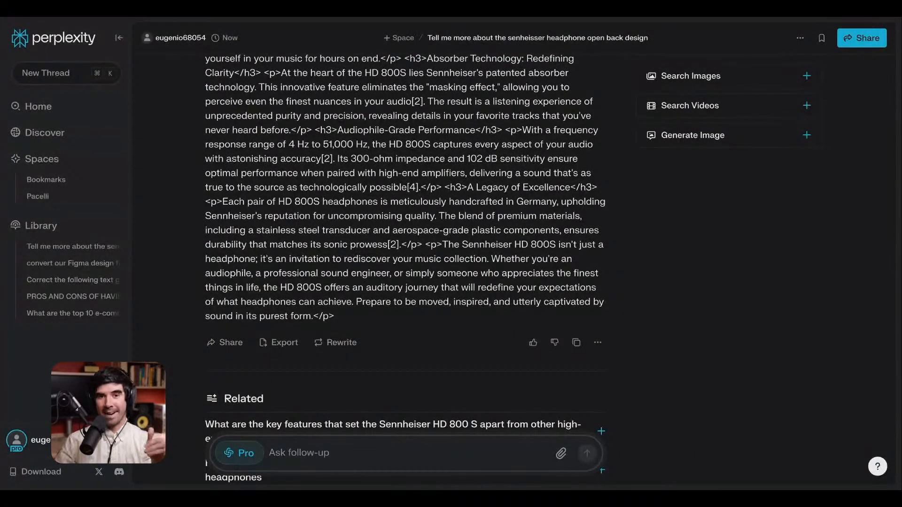
pyautogui.scroll(6, 429, 218)
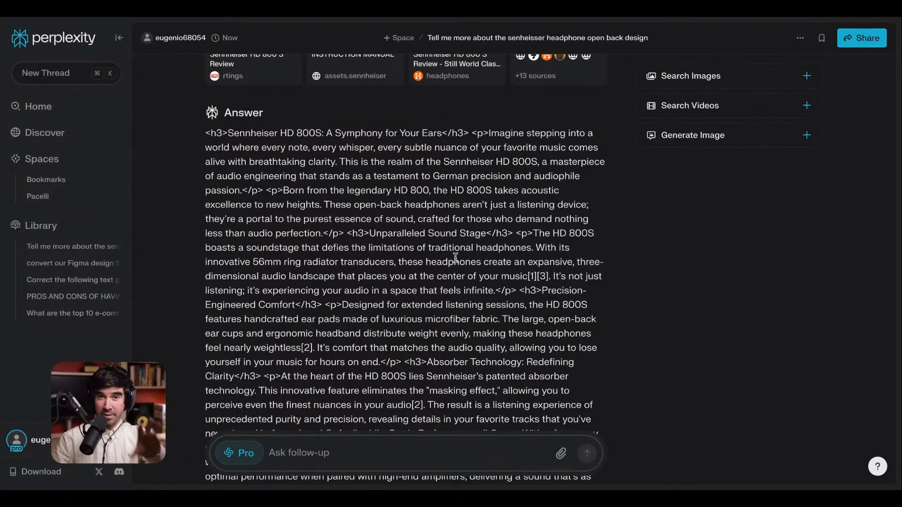
pyautogui.scroll(-10, 455, 257)
# - Copy the full copywriter prompt, including the Sennheiser HD 800S product name line, and paste it as a follow-up question
pyautogui.scroll(5, 482, 268)
pyautogui.scroll(10, 482, 268)
pyautogui.scroll(4, 482, 270)
pyautogui.moveTo(515, 361); pyautogui.dragTo(208, 128)
pyautogui.press('super+c')
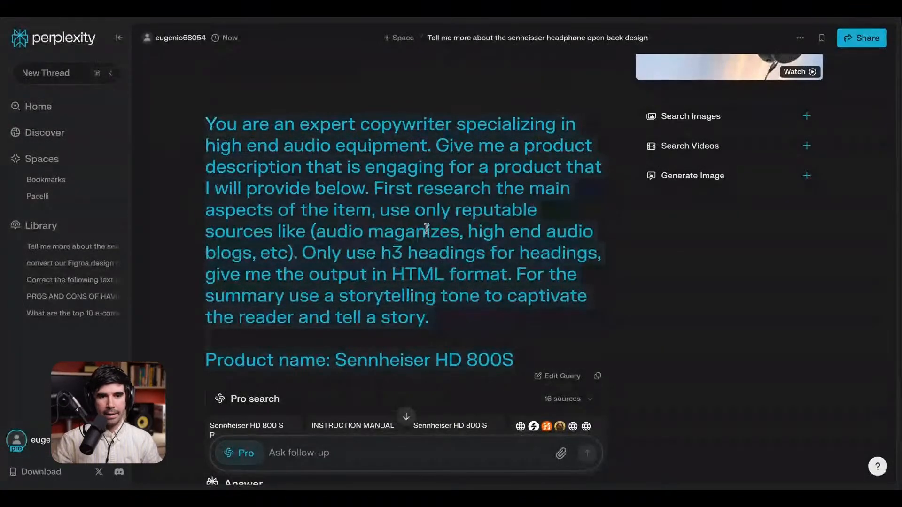
pyautogui.scroll(-15, 477, 247)
pyautogui.click(277, 453)
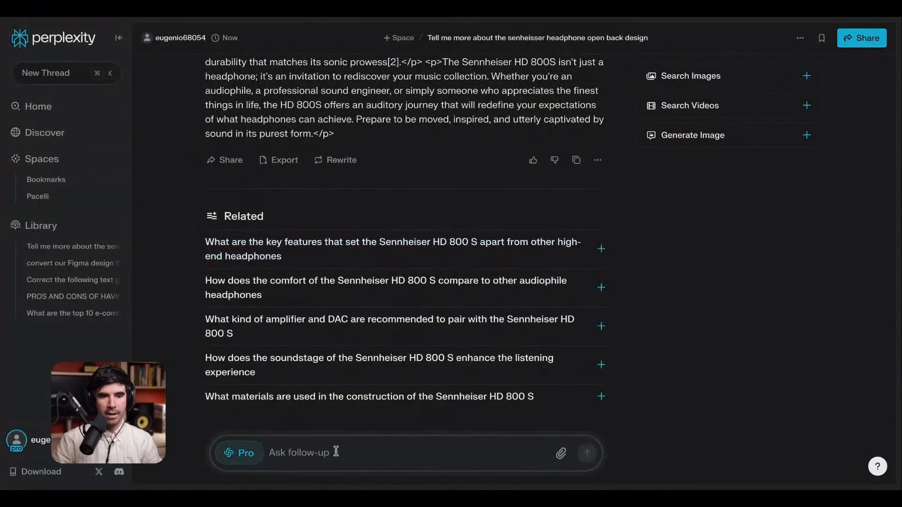
pyautogui.press('super+v')
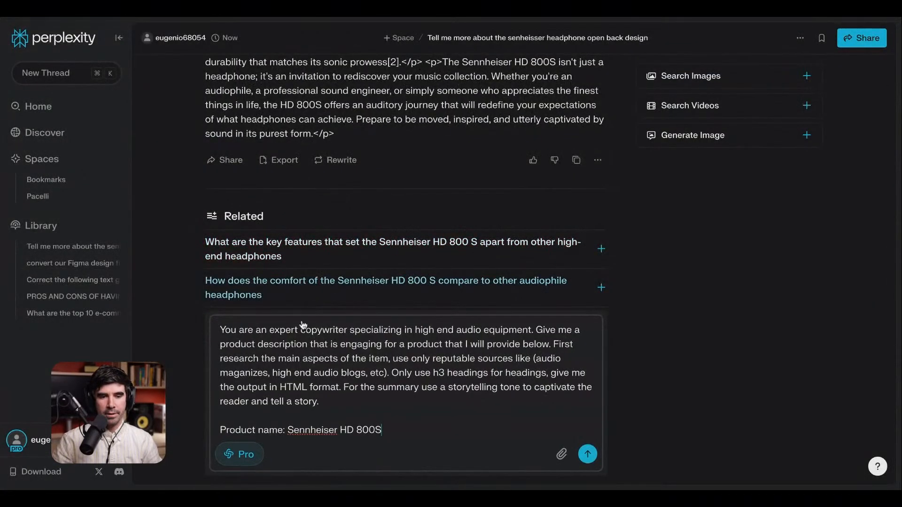
# - Change the search mode to Reasoning with R1 and submit the pasted prompt
pyautogui.click(239, 457)
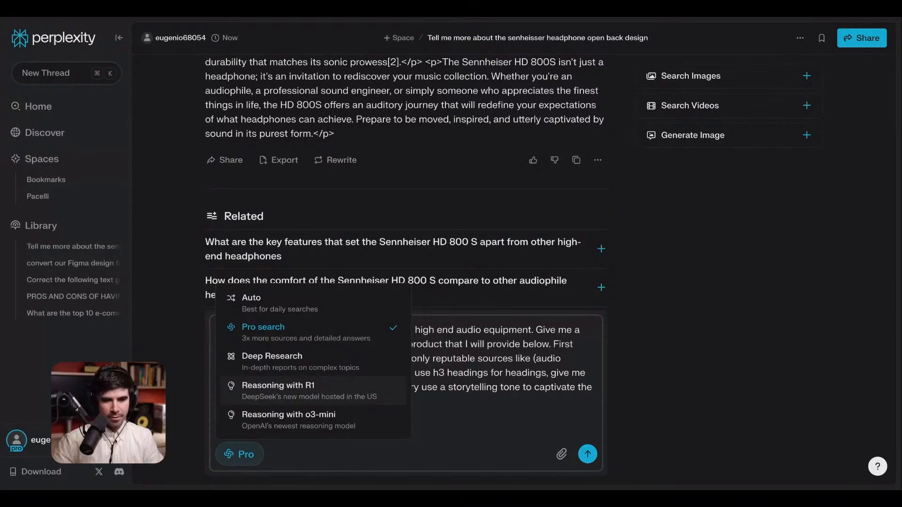
pyautogui.click(310, 390)
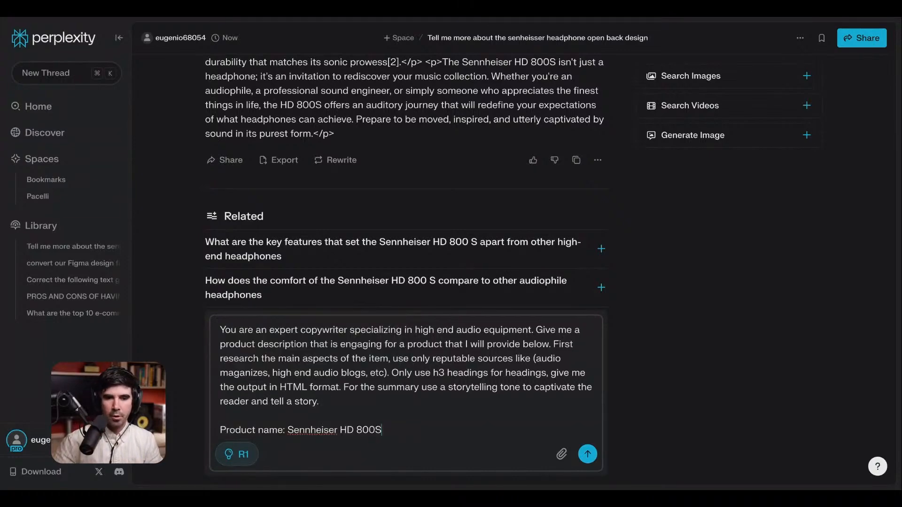
pyautogui.click(586, 455)
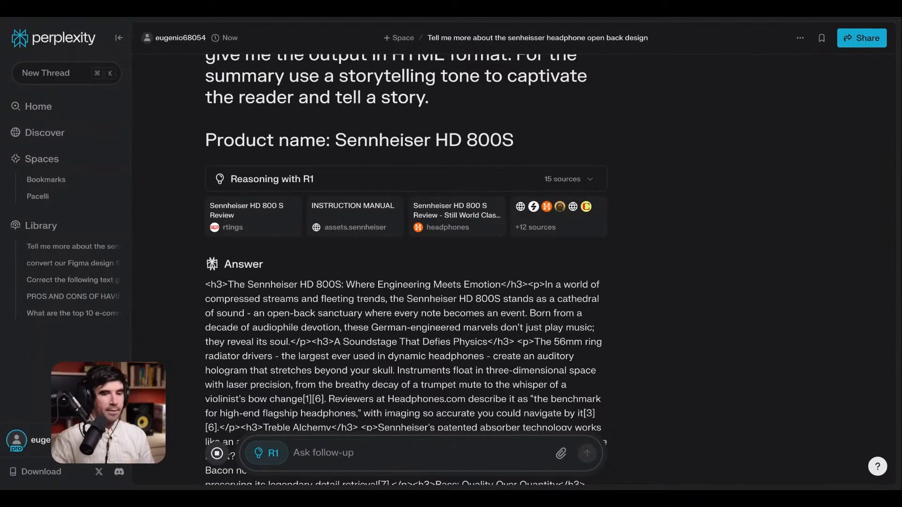
# - Select the entire R1-generated HTML description, from its first heading to the closing paragraph, and view it rendered as a web page
pyautogui.scroll(-6, 406, 270)
pyautogui.scroll(3, 406, 271)
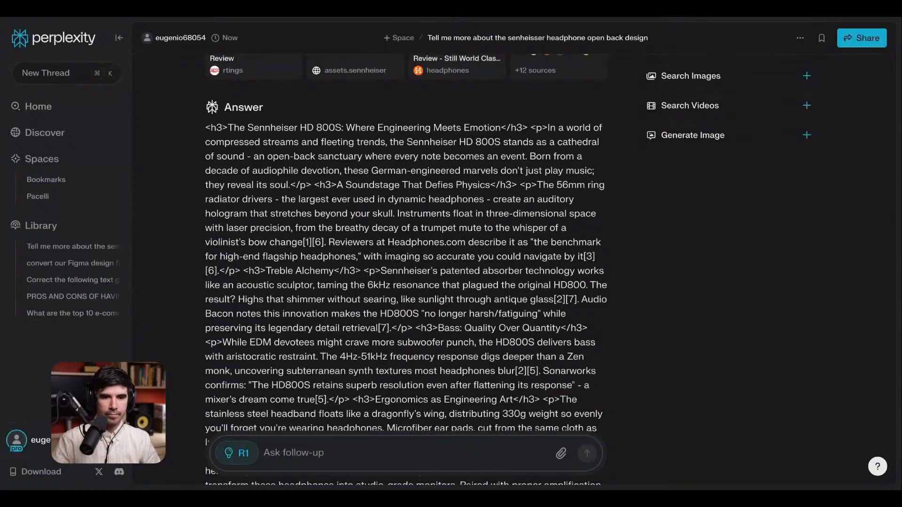
pyautogui.scroll(-3, 406, 270)
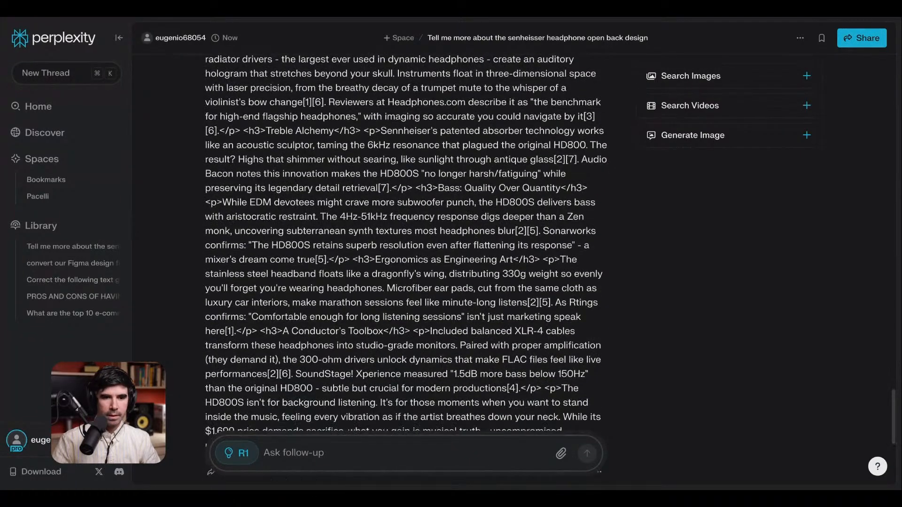
pyautogui.scroll(3, 406, 270)
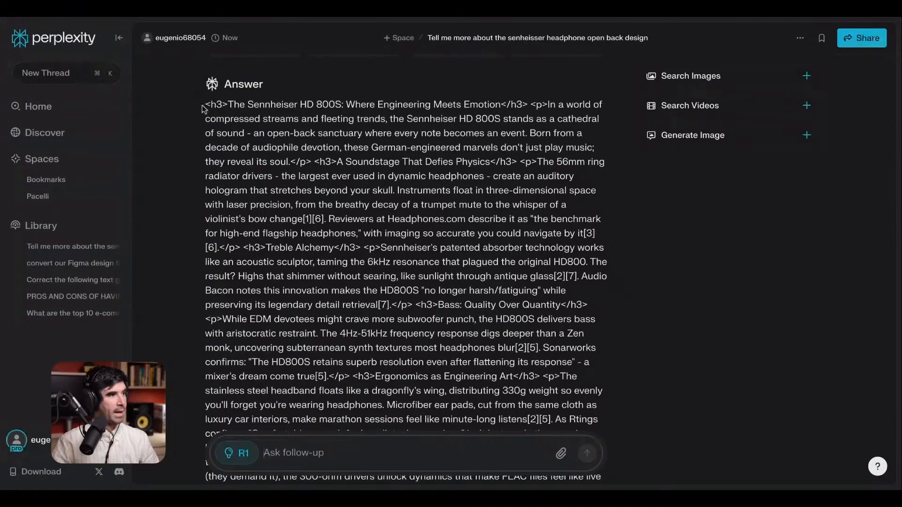
pyautogui.moveTo(203, 108); pyautogui.dragTo(440, 304)
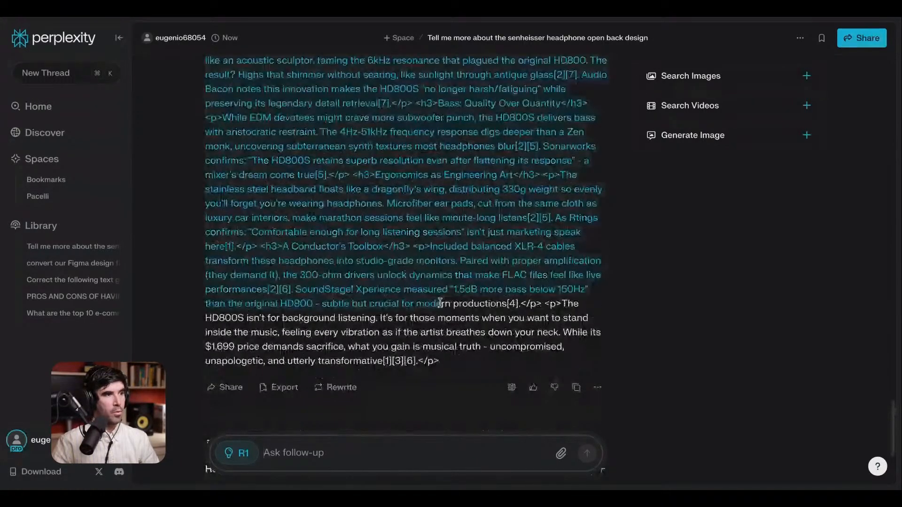
pyautogui.moveTo(441, 303); pyautogui.dragTo(442, 364)
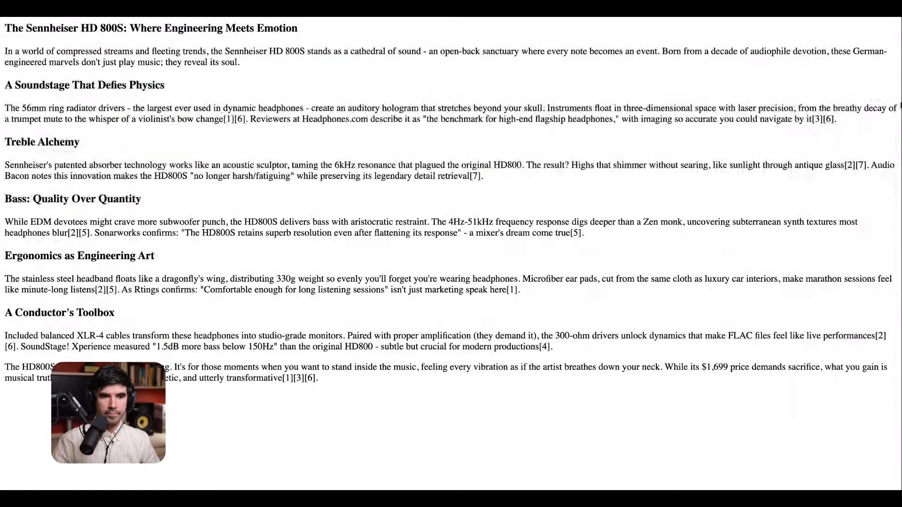
pyautogui.moveTo(901, 106); pyautogui.dragTo(875, 103)
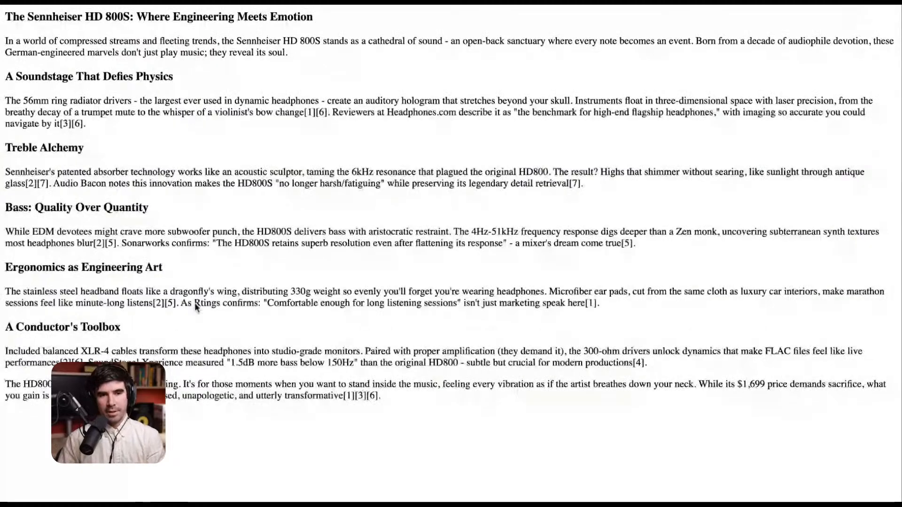
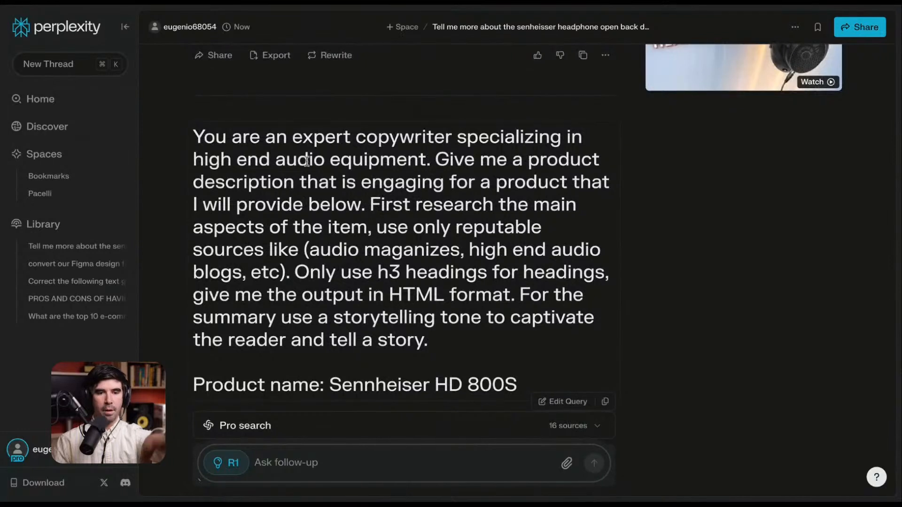
# - Switch to the Make scenario "Integration WooCommerce, Tools (copy)" and examine its module chain from the WooCommerce product search to the Google Sheets row update
pyautogui.scroll(-1, 430, 336)
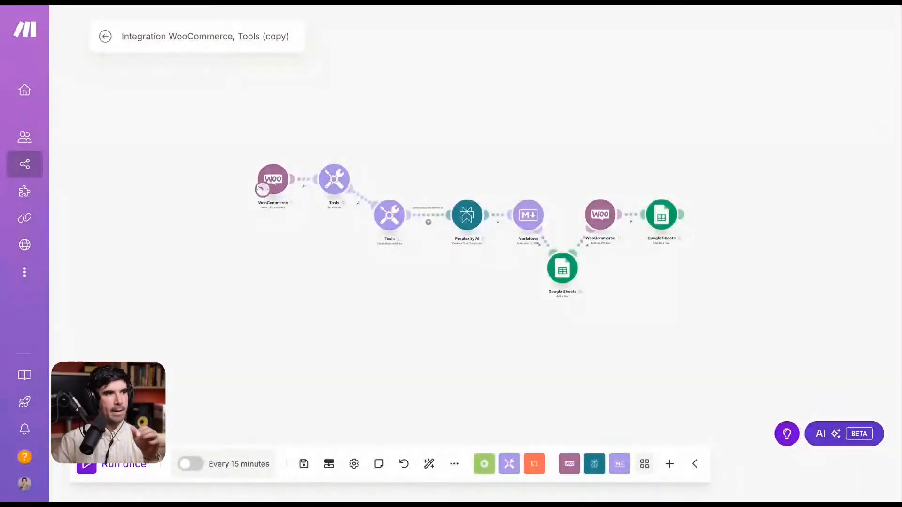
pyautogui.scroll(2, 410, 176)
pyautogui.scroll(1, 410, 175)
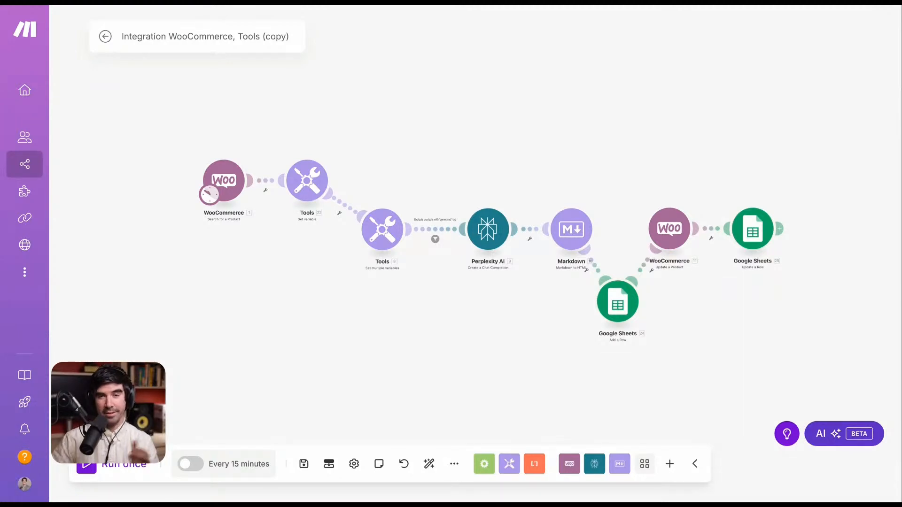
pyautogui.scroll(3, 209, 199)
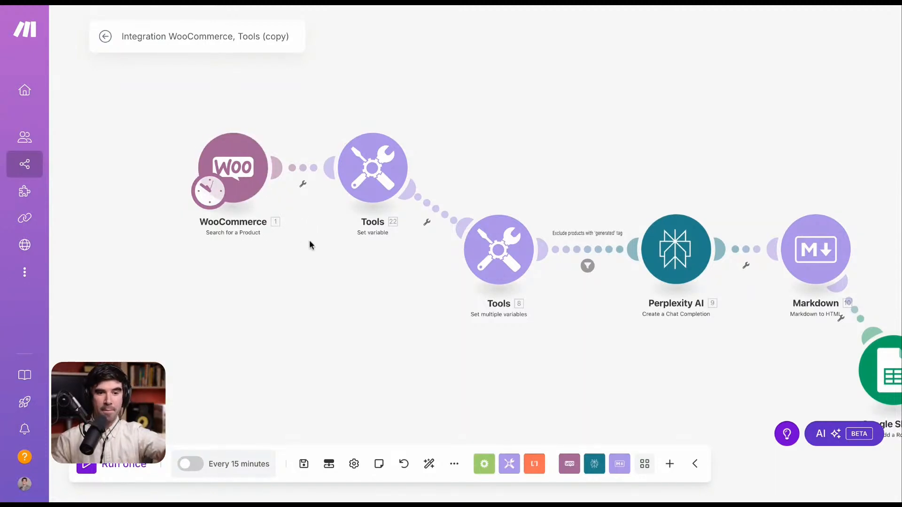
pyautogui.hscroll(10, 309, 240)
pyautogui.hscroll(5, 310, 239)
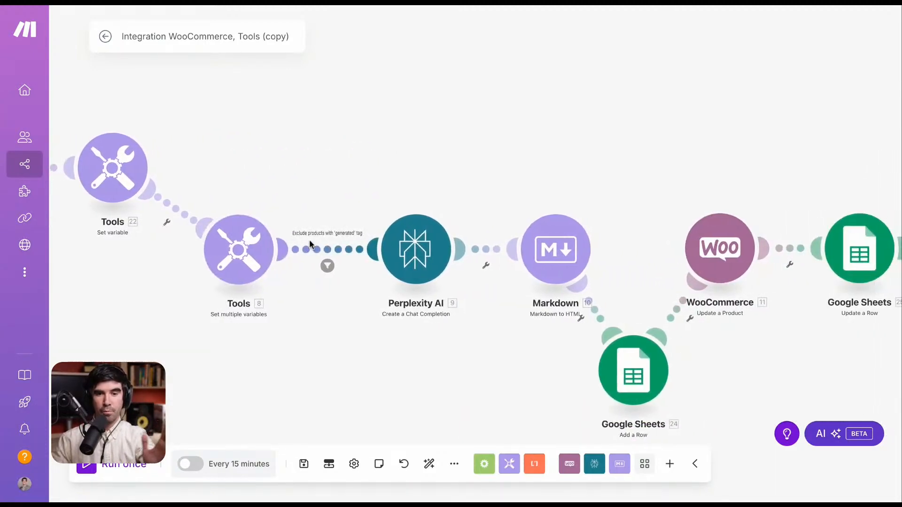
pyautogui.hscroll(-4, 309, 240)
pyautogui.hscroll(-10, 321, 233)
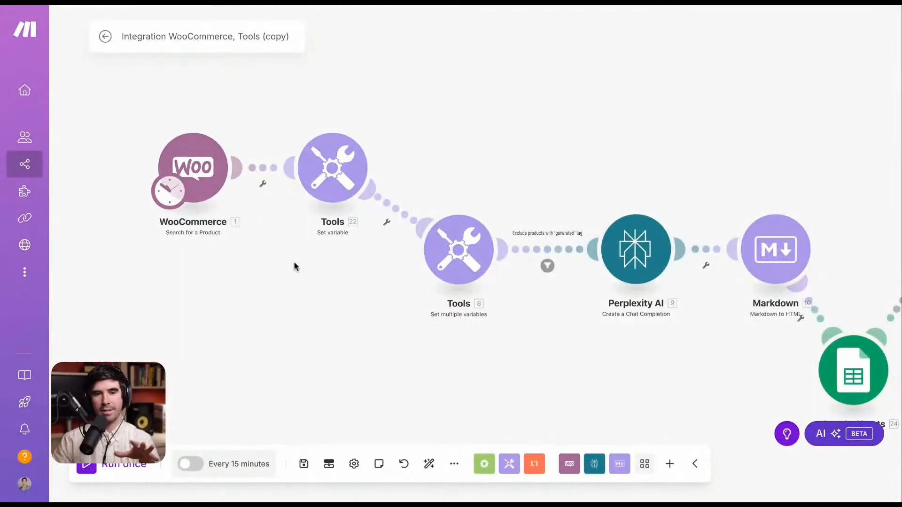
pyautogui.scroll(-3, 356, 298)
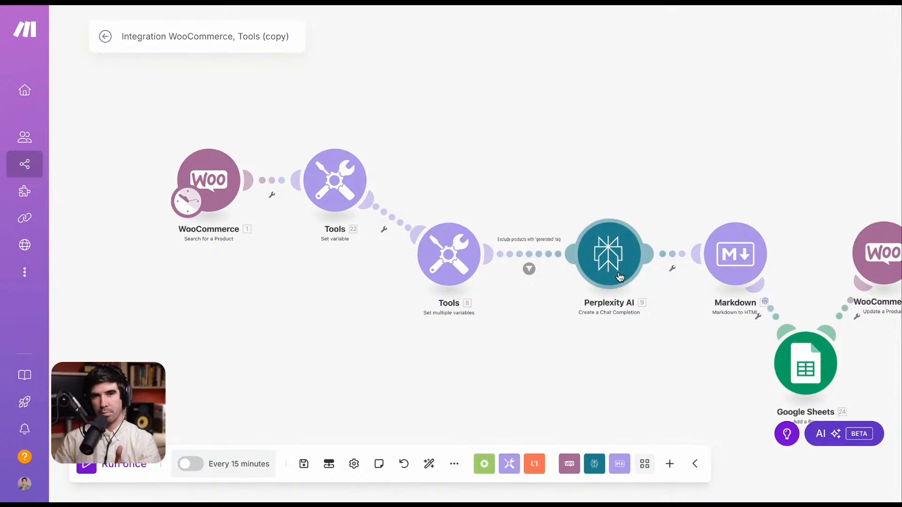
pyautogui.moveTo(304, 116); pyautogui.dragTo(283, 106)
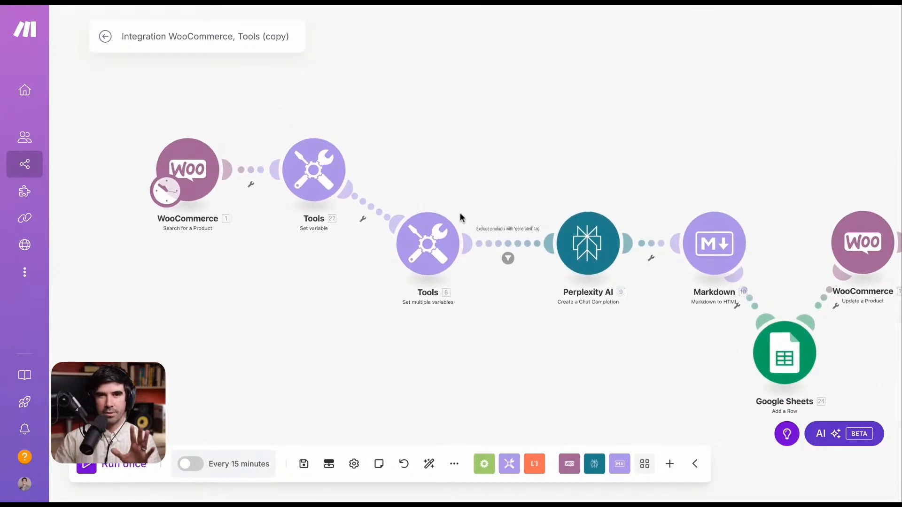
pyautogui.moveTo(658, 151); pyautogui.dragTo(646, 127)
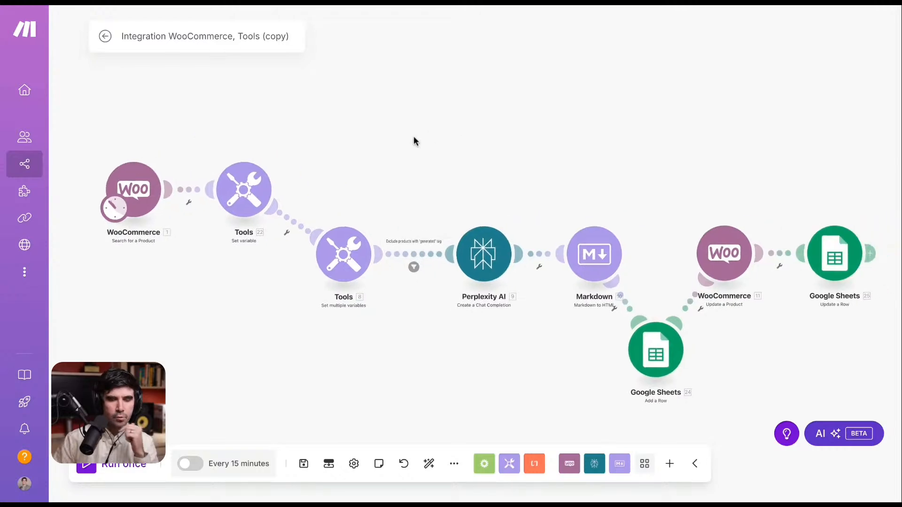
pyautogui.moveTo(414, 137); pyautogui.dragTo(464, 137)
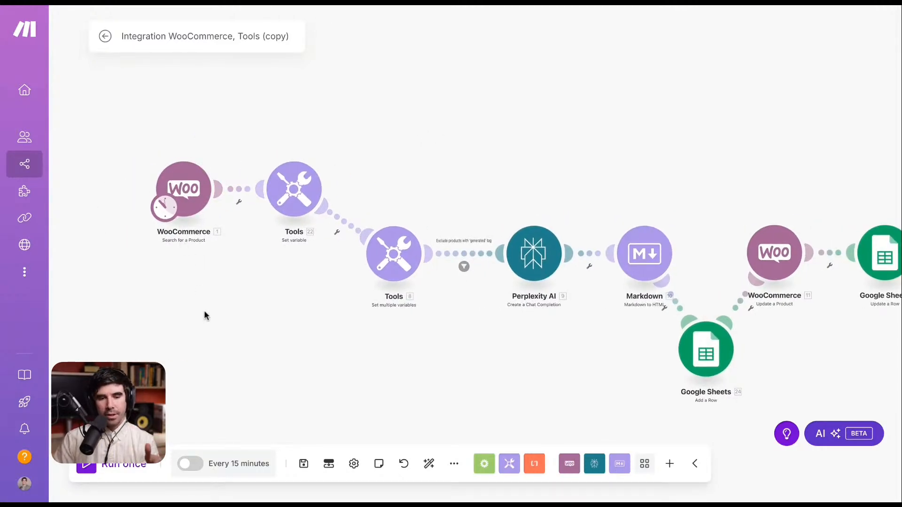
# - Add an empty module below the WooCommerce product search module and browse the apps available for it
pyautogui.rightClick(204, 285)
pyautogui.click(253, 297)
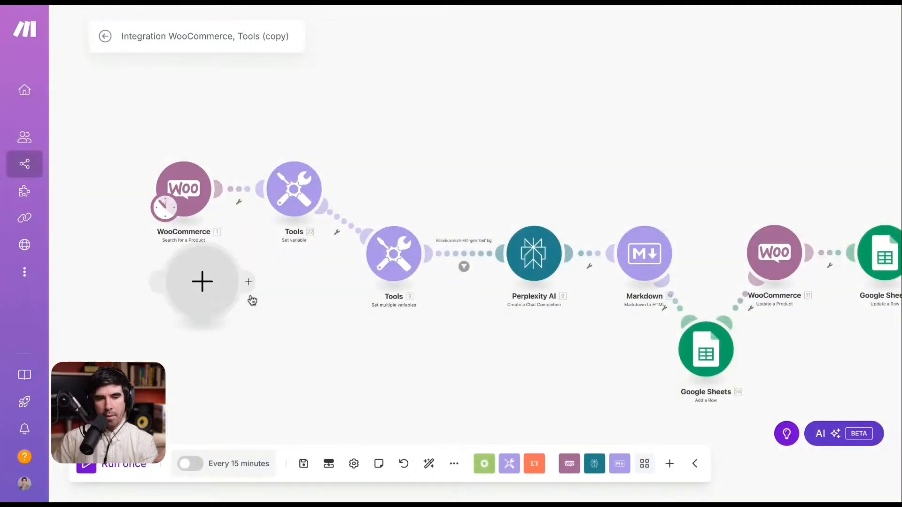
pyautogui.click(202, 282)
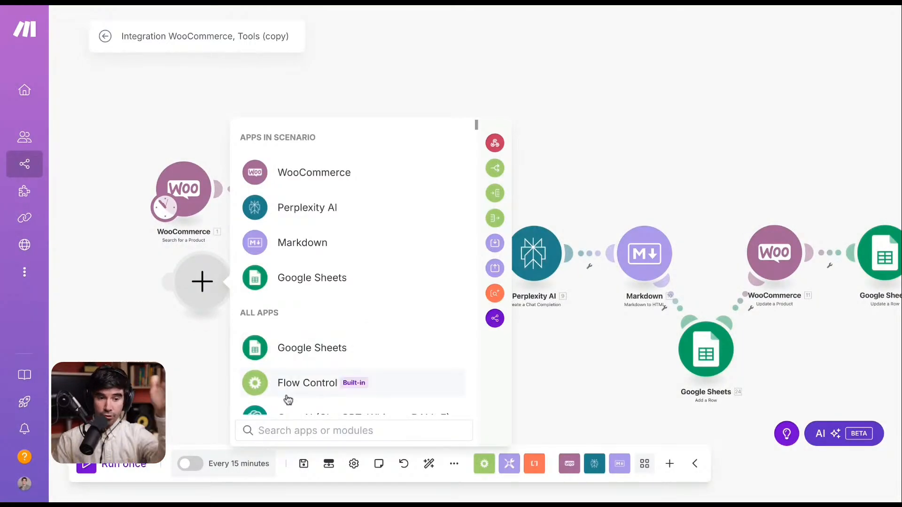
pyautogui.scroll(-3, 347, 291)
pyautogui.scroll(-5, 348, 270)
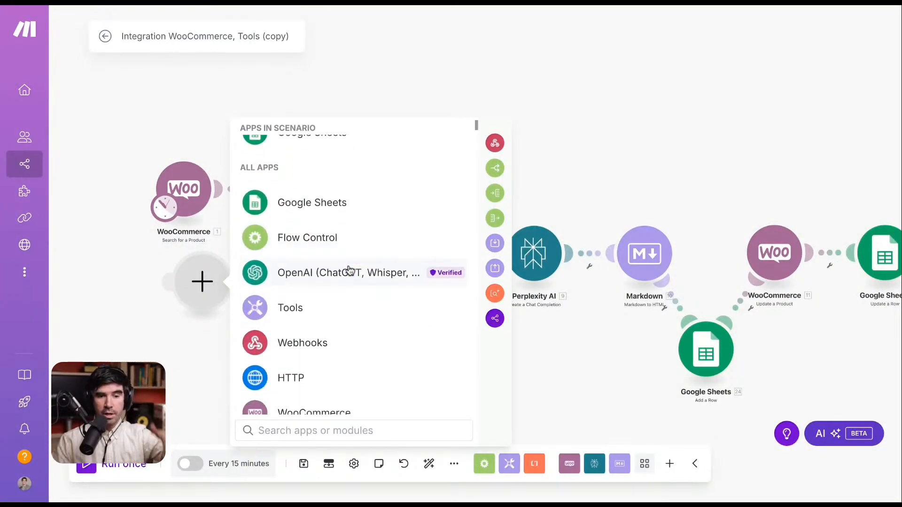
pyautogui.scroll(-3, 341, 295)
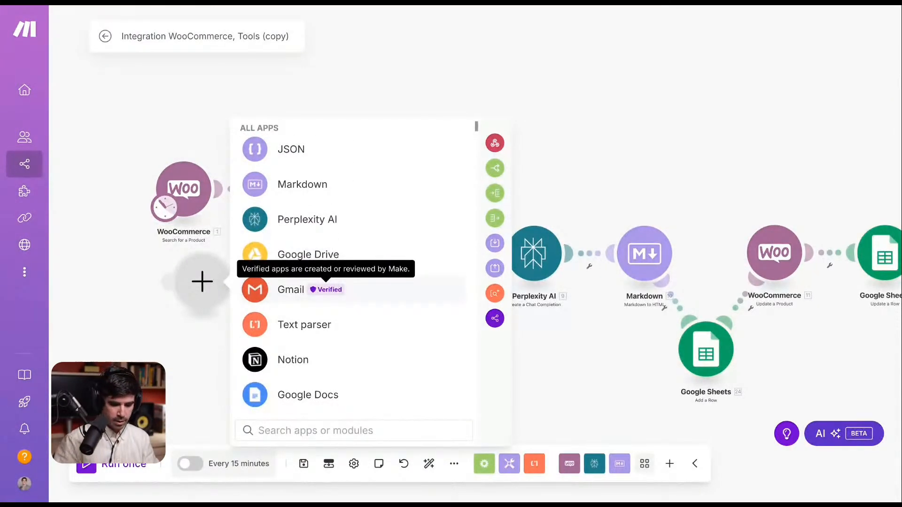
# - Search the new module's available apps for Shopify and PrestaShop
pyautogui.write('shpoif')
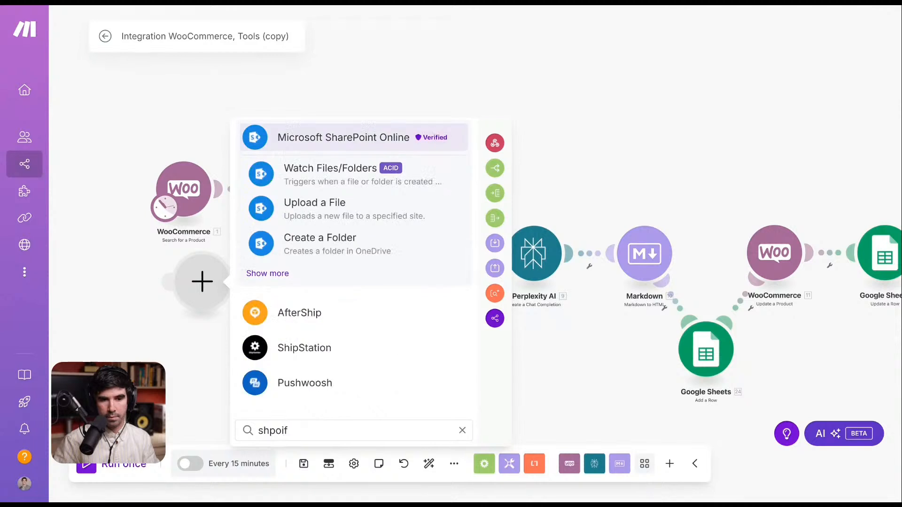
pyautogui.write('y')
pyautogui.hotkey('ctrl', 'a')
pyautogui.write('shopif')
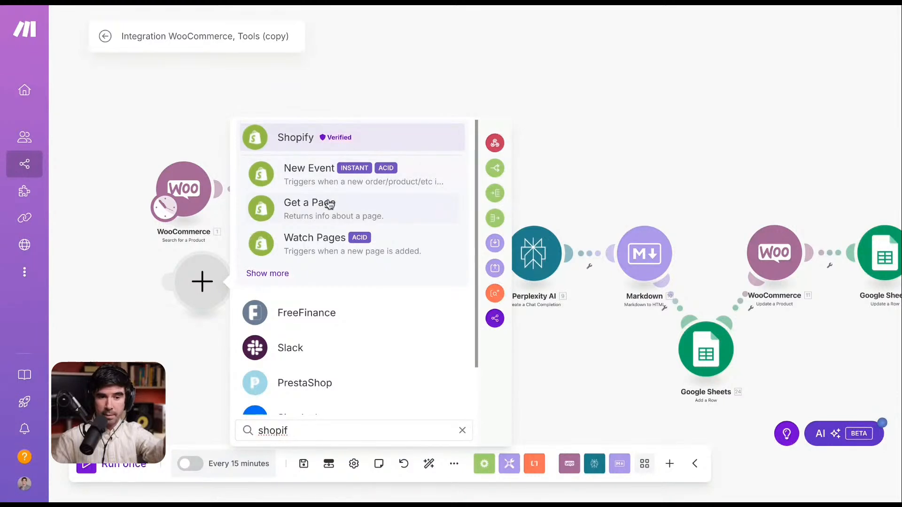
pyautogui.hotkey('ctrl', 'a')
pyautogui.write('presta')
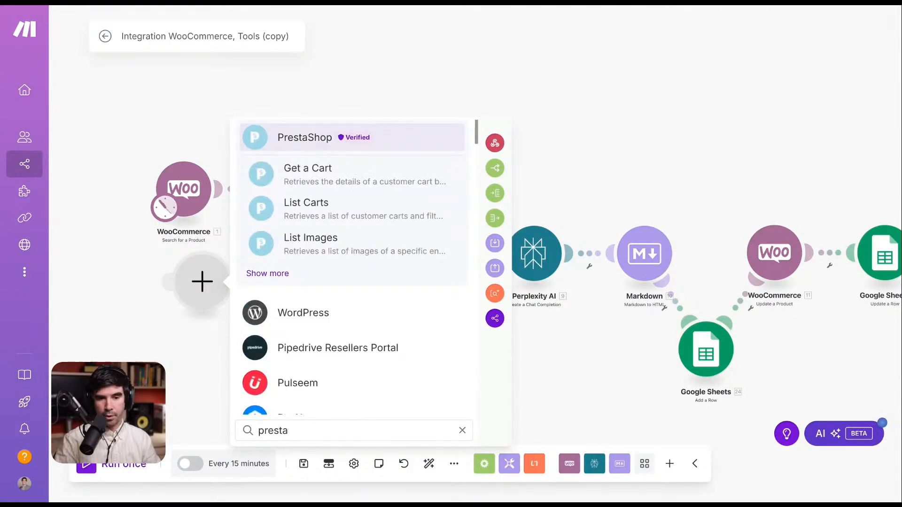
# - Search the available apps for Magento and BigCommerce, and clear the search to restore the full app list
pyautogui.hotkey('ctrl', 'a')
pyautogui.write('magento')
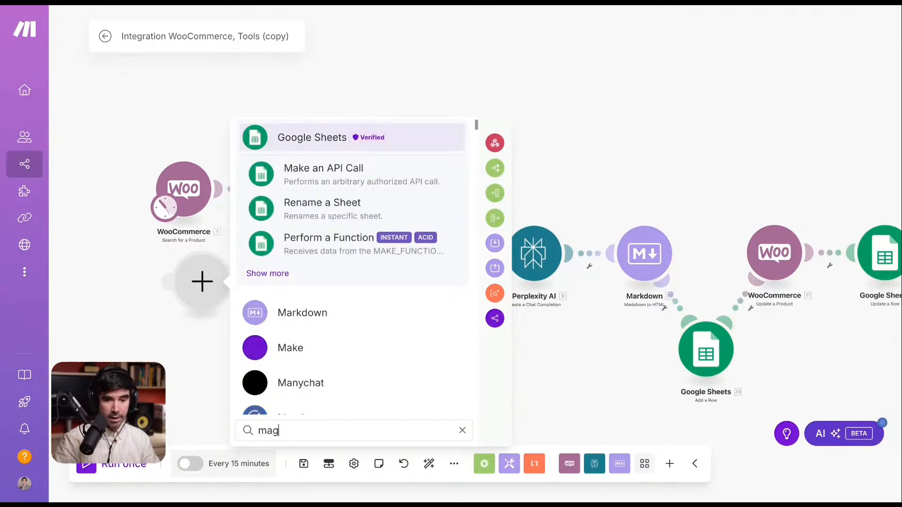
pyautogui.hotkey('ctrl', 'a')
pyautogui.write('bigc')
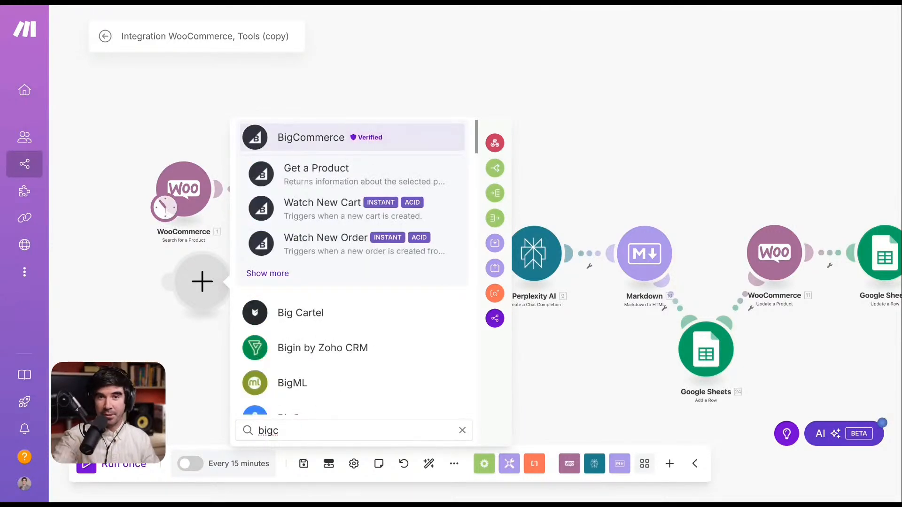
pyautogui.hotkey('ctrl', 'a')
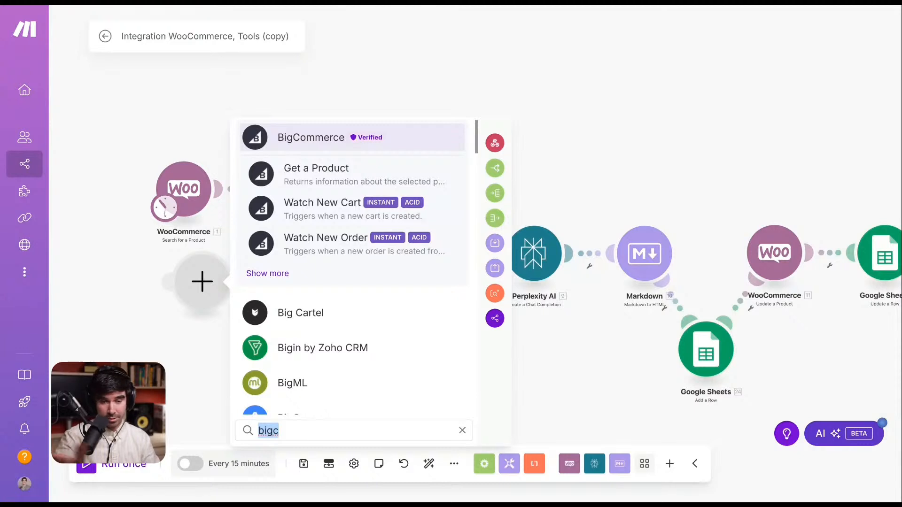
pyautogui.write('wp')
pyautogui.press('BackSpace')
pyautogui.press('BackSpace')
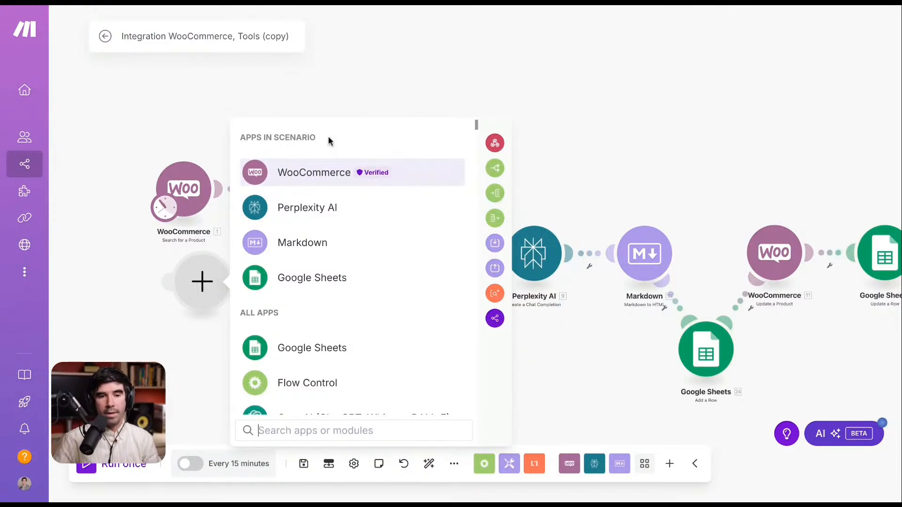
# - Browse the WooCommerce modules and assign Search for a Product to the empty module, without connecting it automatically
pyautogui.click(346, 183)
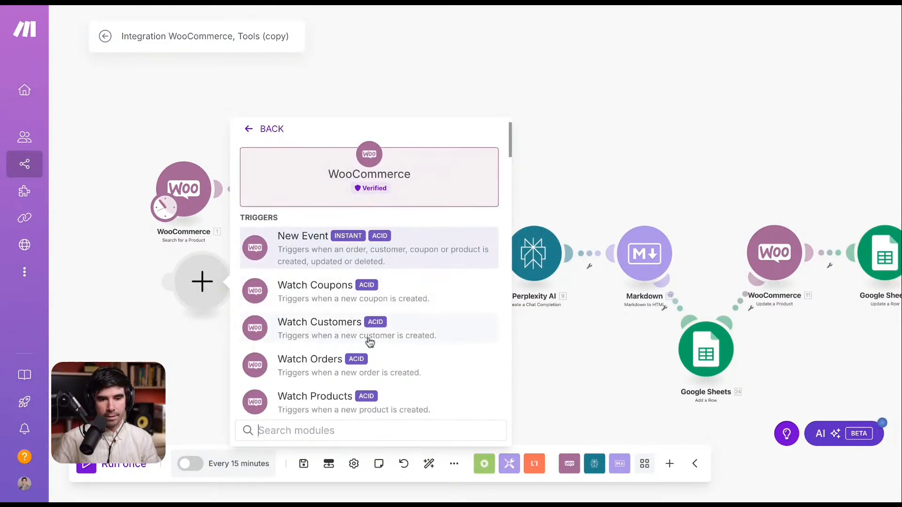
pyautogui.scroll(-2, 372, 324)
pyautogui.scroll(-1, 367, 339)
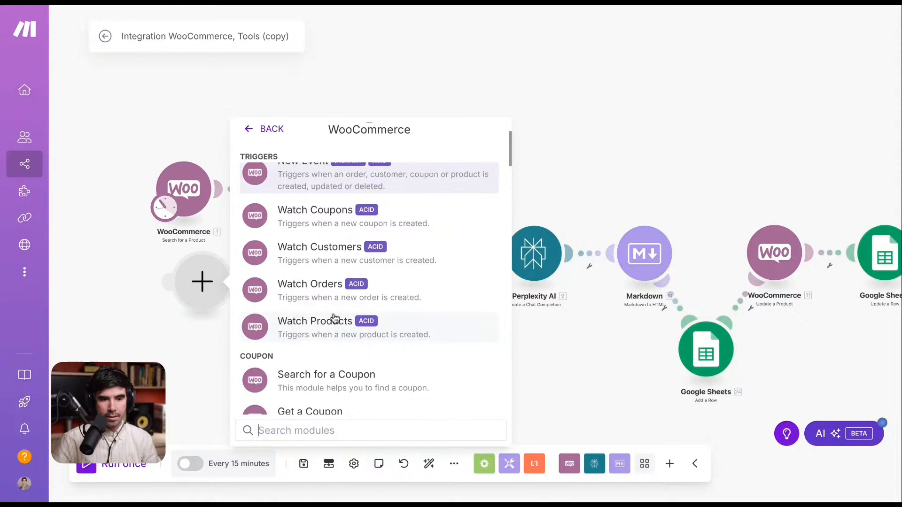
pyautogui.scroll(-2, 409, 325)
pyautogui.scroll(-4, 348, 337)
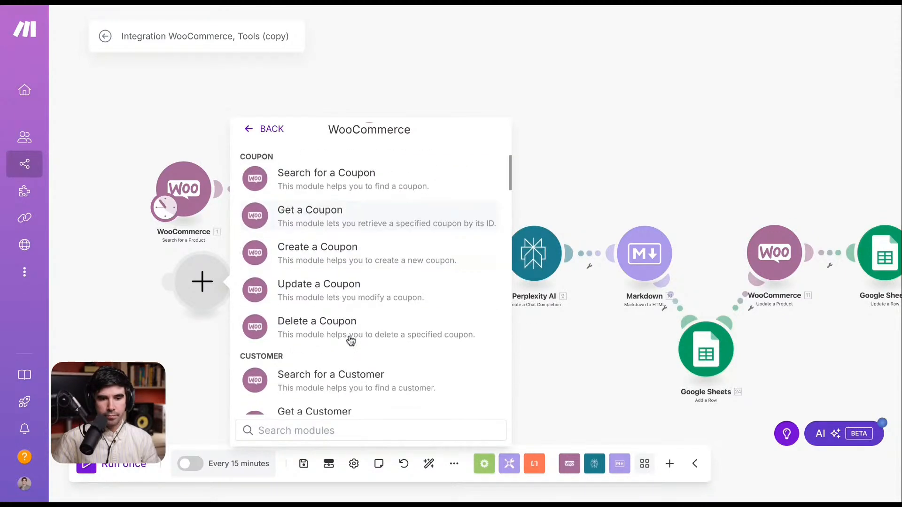
pyautogui.scroll(-3, 352, 389)
pyautogui.scroll(-3, 343, 312)
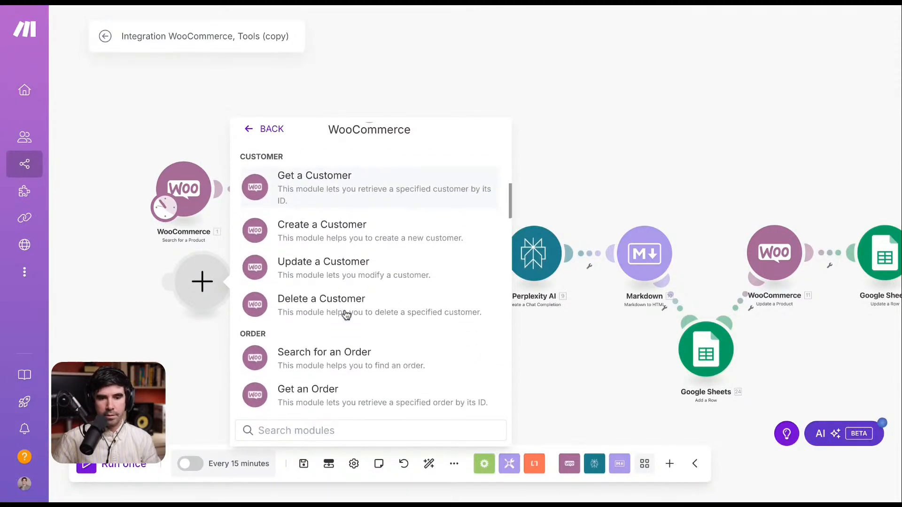
pyautogui.scroll(-9, 364, 323)
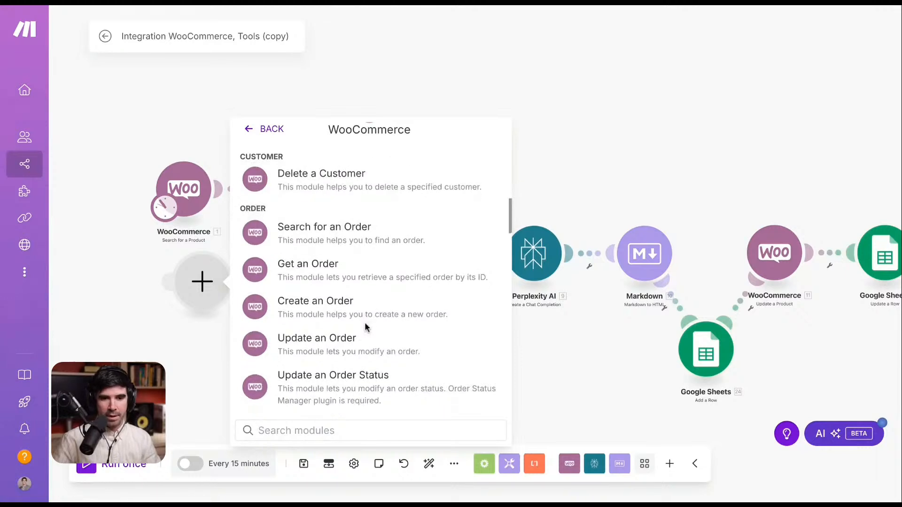
pyautogui.scroll(-5, 365, 322)
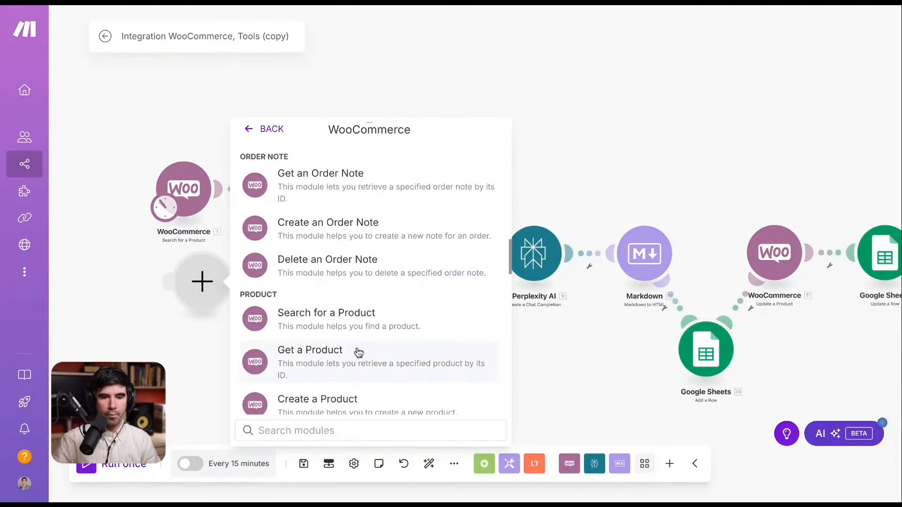
pyautogui.click(366, 324)
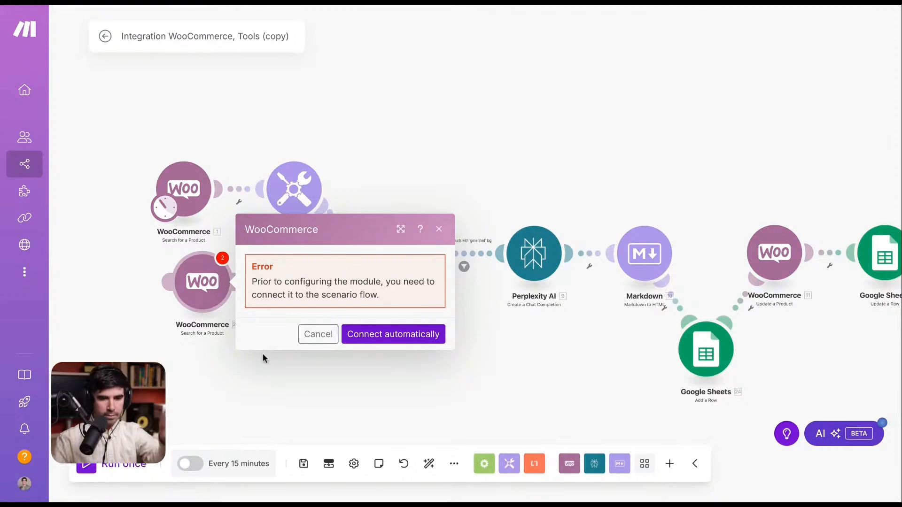
pyautogui.click(322, 342)
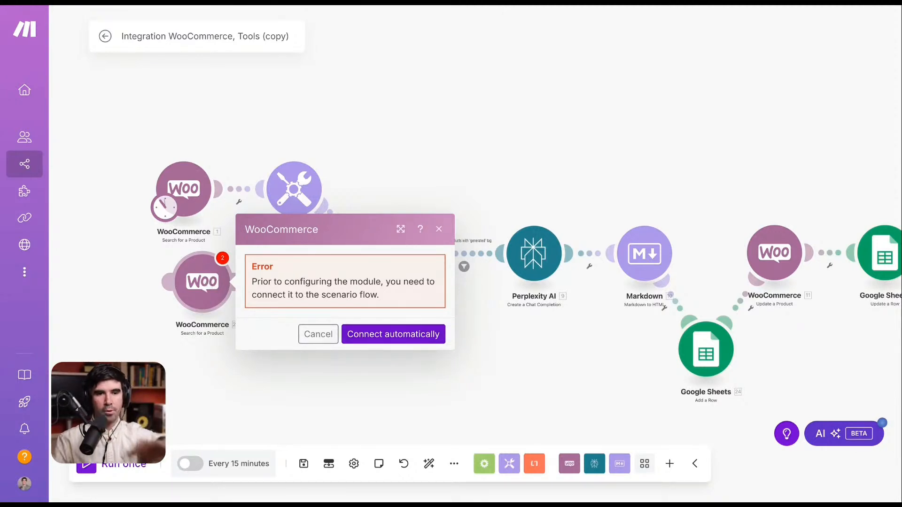
pyautogui.click(308, 334)
# - Move the new WooCommerce product search above the existing one and connect it as the first module of the scenario
pyautogui.moveTo(210, 275); pyautogui.dragTo(145, 90)
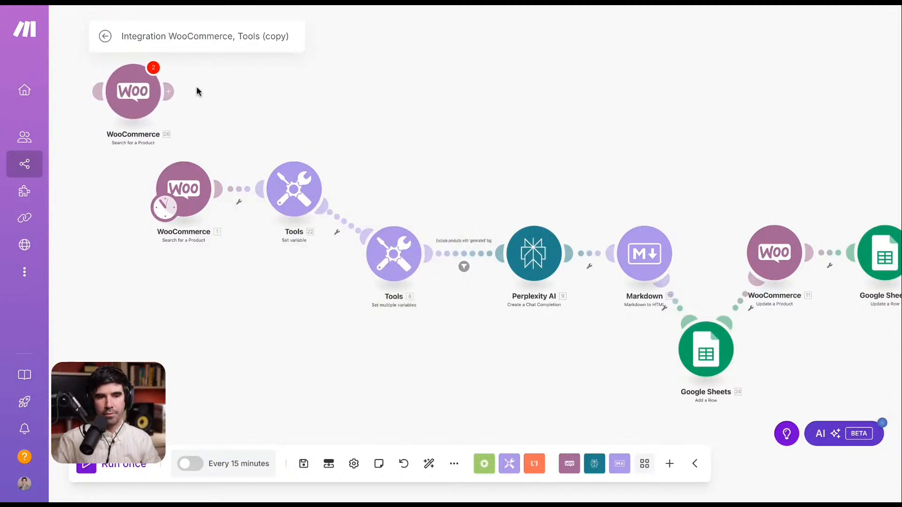
pyautogui.click(169, 92)
pyautogui.moveTo(141, 153); pyautogui.dragTo(167, 197)
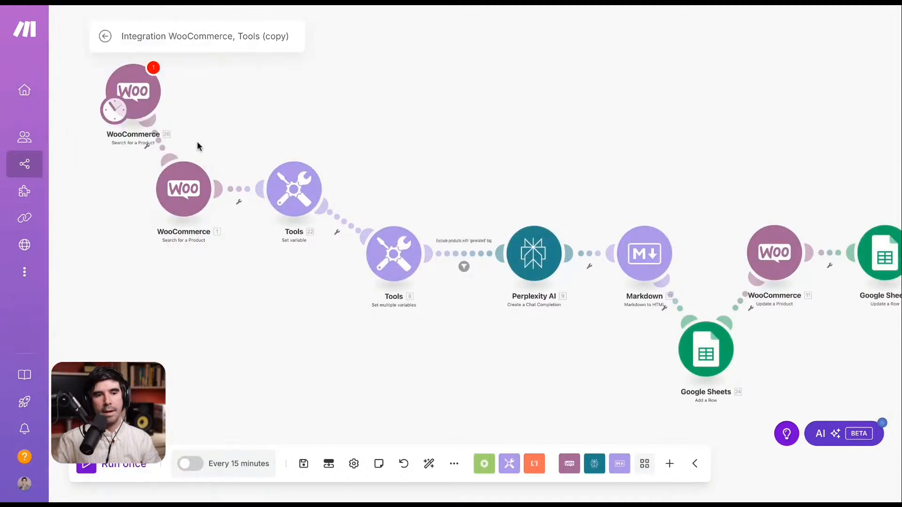
# - Enter "hd 800s" as the search term in the new WooCommerce module's settings, and clear it again
pyautogui.click(155, 98)
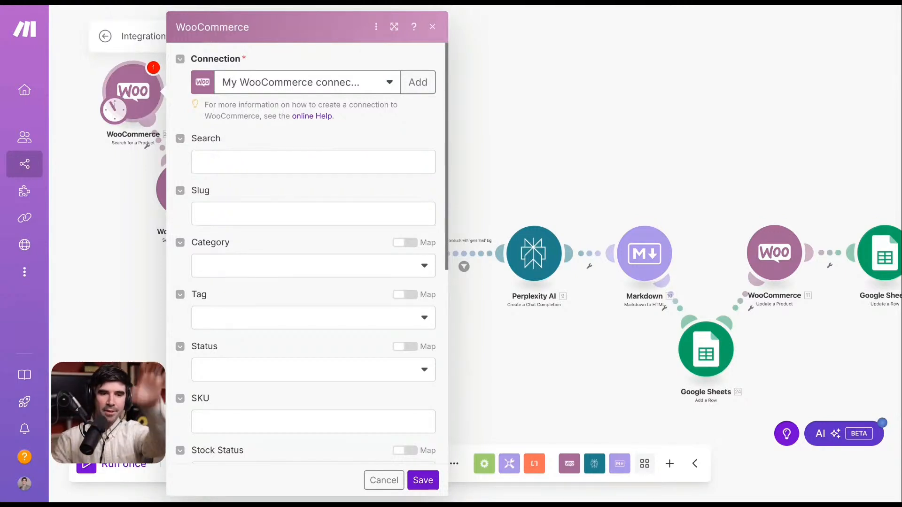
pyautogui.scroll(-1, 329, 155)
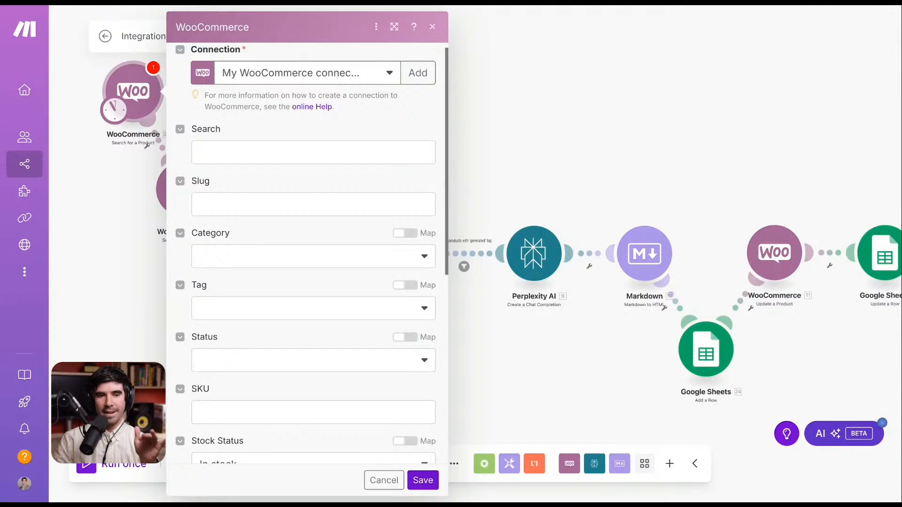
pyautogui.click(328, 154)
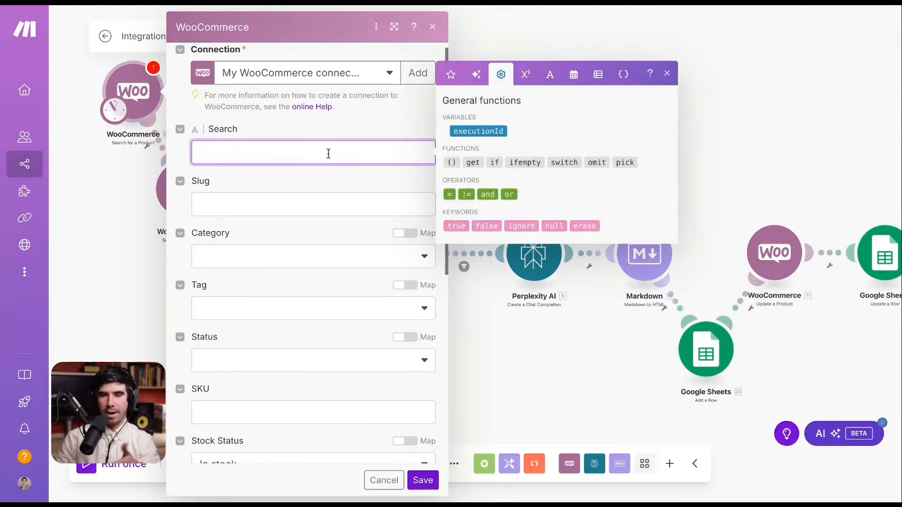
pyautogui.write('hd 800s')
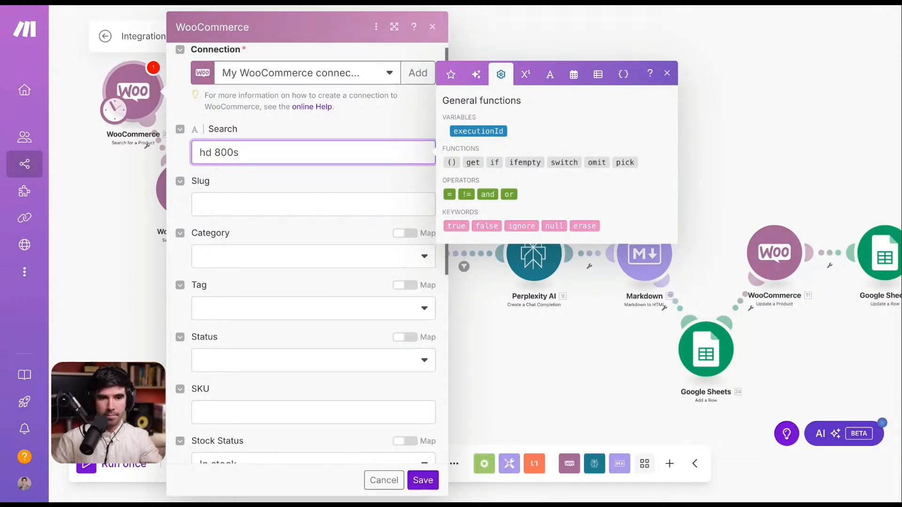
pyautogui.hotkey('ctrl', 'a')
pyautogui.press('BackSpace')
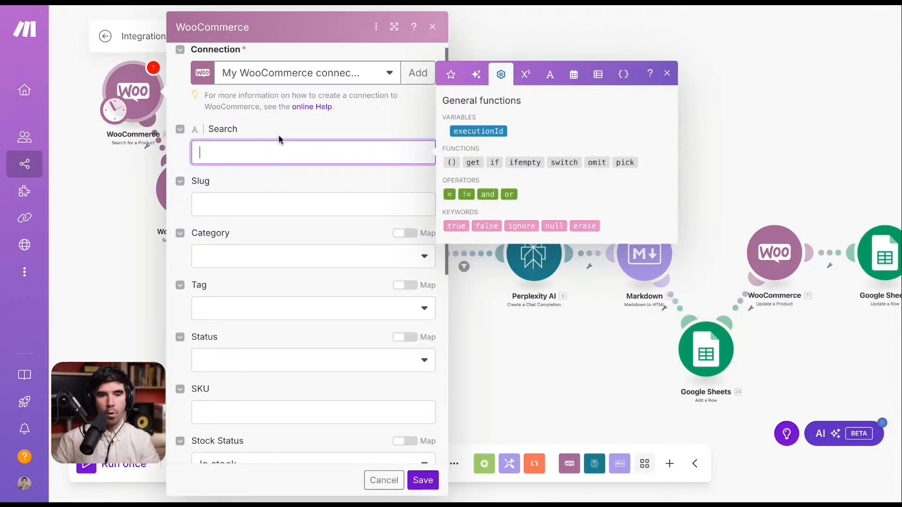
pyautogui.click(278, 139)
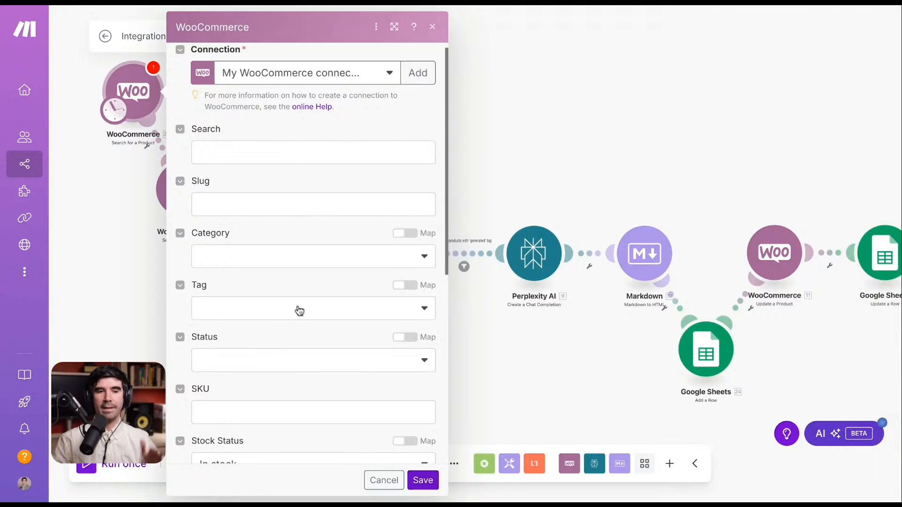
# - Examine the new WooCommerce module's search filters, from category, tag and status to stock status, price range and result limit, and close its settings
pyautogui.scroll(-7, 299, 311)
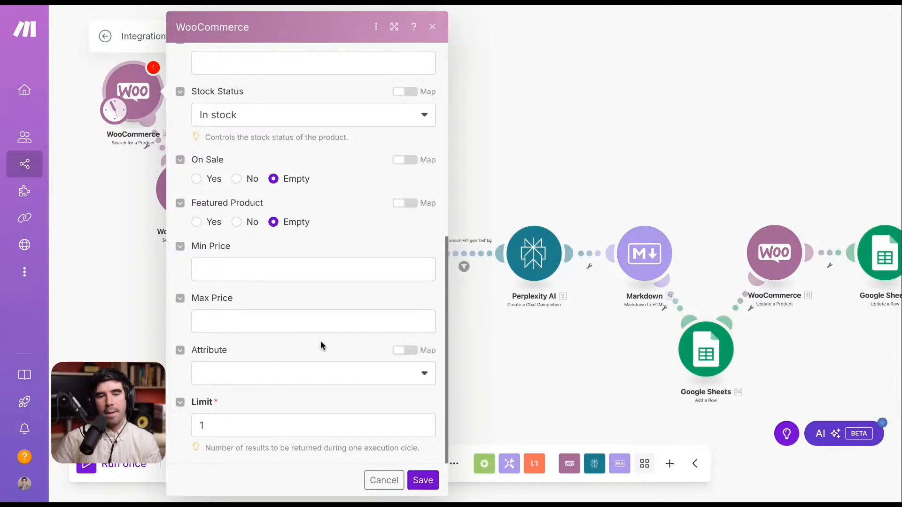
pyautogui.scroll(6, 304, 242)
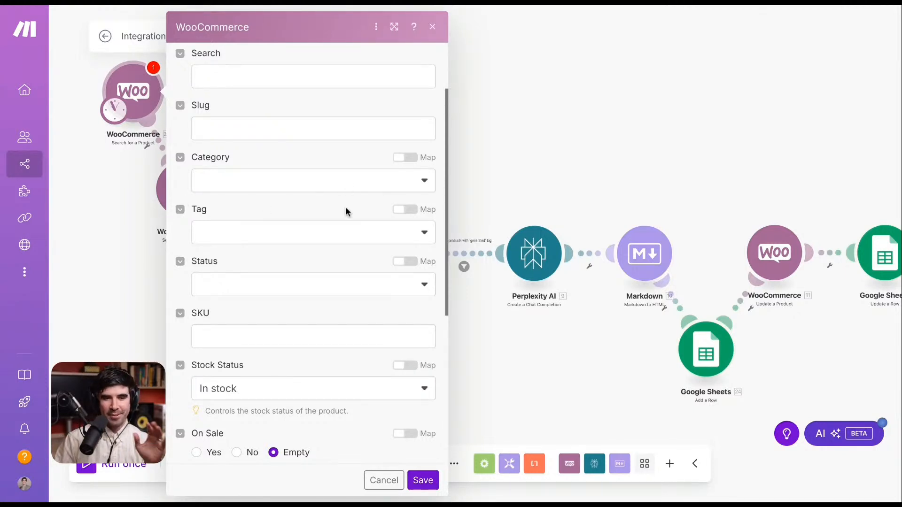
pyautogui.scroll(-2, 346, 210)
pyautogui.scroll(4, 346, 209)
pyautogui.scroll(-5, 361, 177)
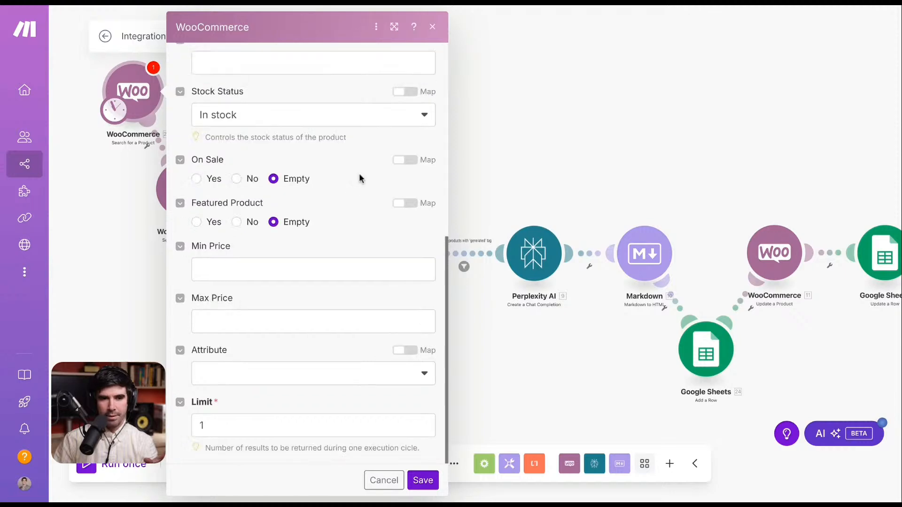
pyautogui.scroll(5, 358, 175)
pyautogui.scroll(-6, 358, 175)
pyautogui.scroll(6, 358, 175)
pyautogui.scroll(-5, 283, 270)
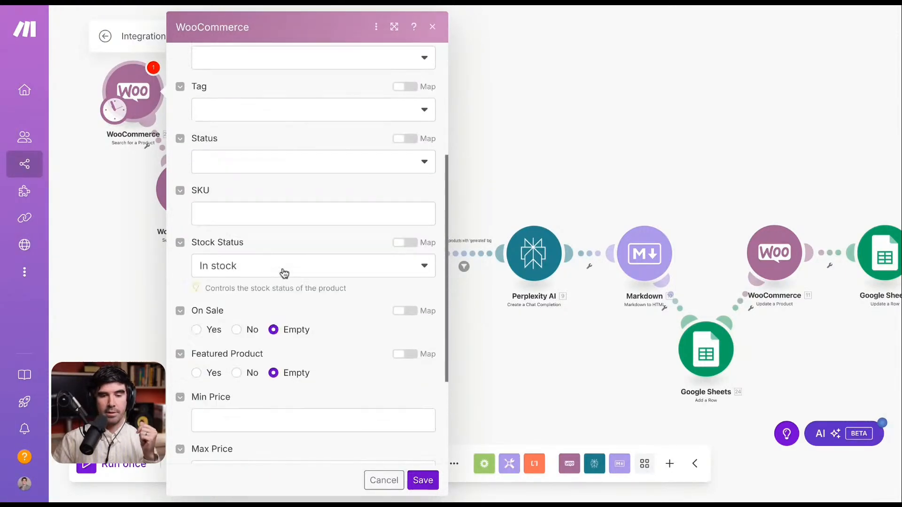
pyautogui.click(110, 304)
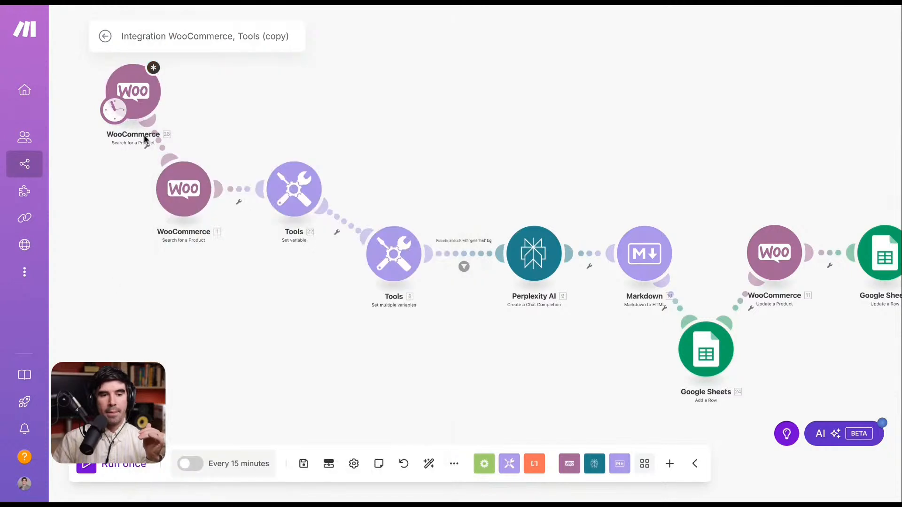
pyautogui.click(133, 98)
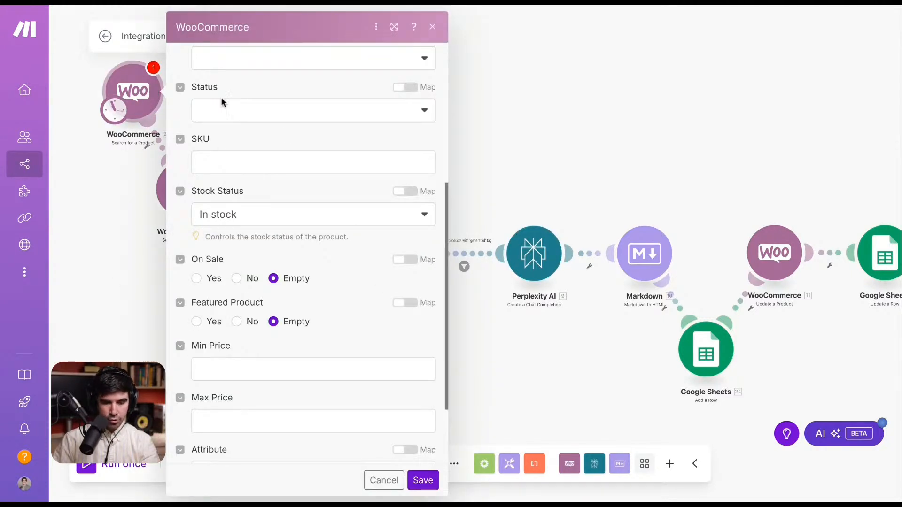
pyautogui.click(432, 26)
# - Delete the added WooCommerce product search module and the empty placeholder module it leaves behind
pyautogui.rightClick(134, 90)
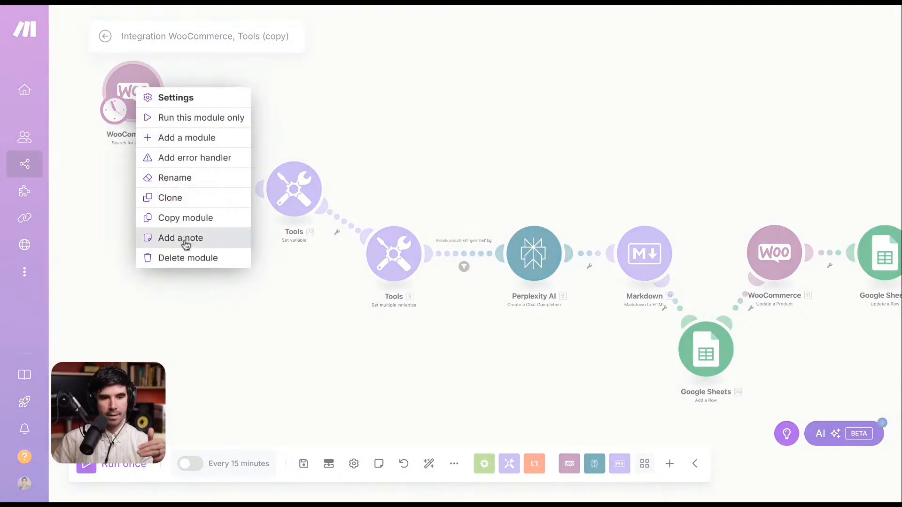
pyautogui.click(188, 258)
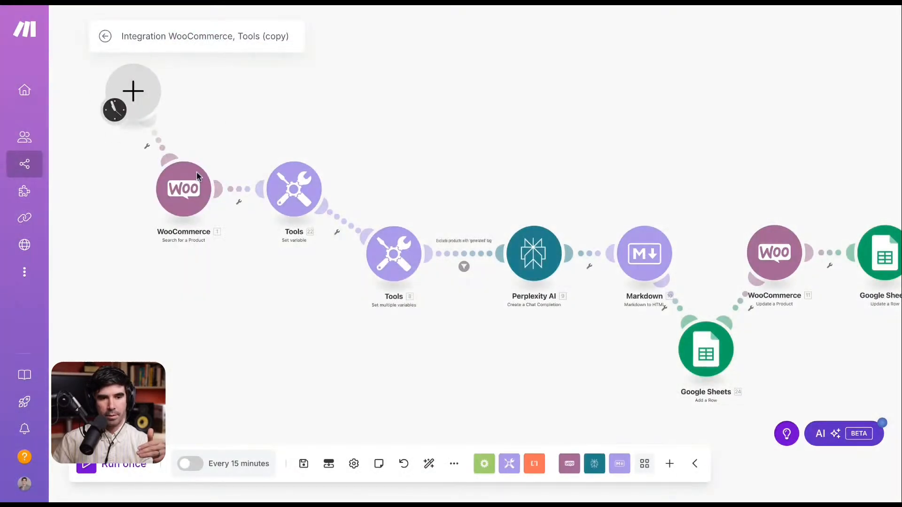
pyautogui.rightClick(148, 94)
pyautogui.click(198, 125)
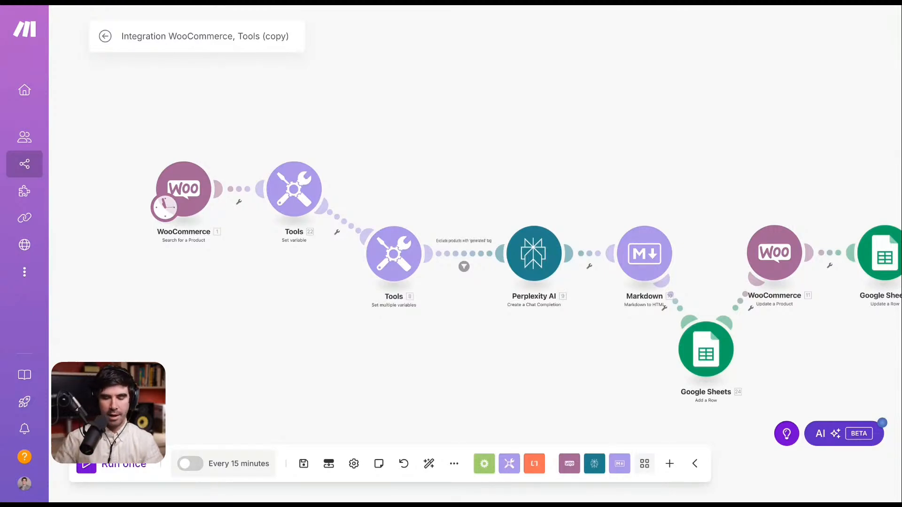
# - Delete the Set variable and Set multiple variables Tools modules, and move the WooCommerce product search level with the Perplexity AI module
pyautogui.rightClick(296, 190)
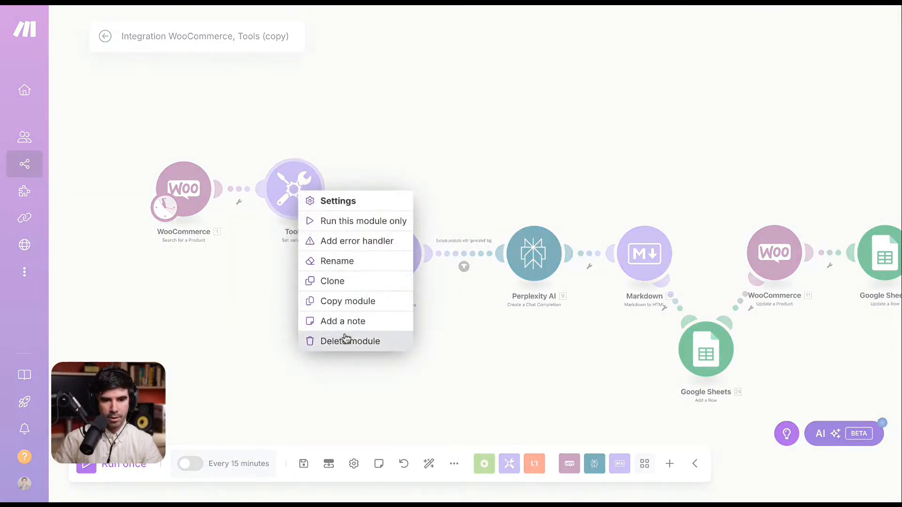
pyautogui.click(345, 341)
pyautogui.click(534, 215)
pyautogui.rightClick(380, 256)
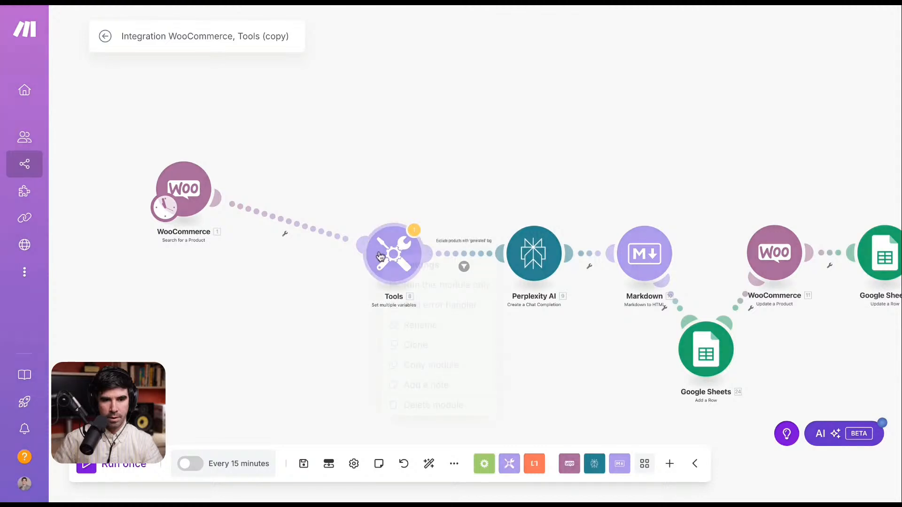
pyautogui.click(428, 405)
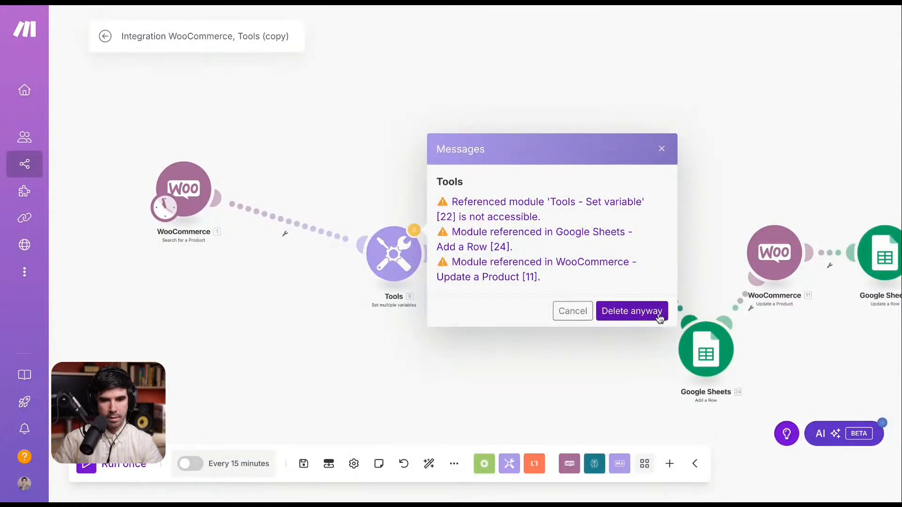
pyautogui.click(624, 312)
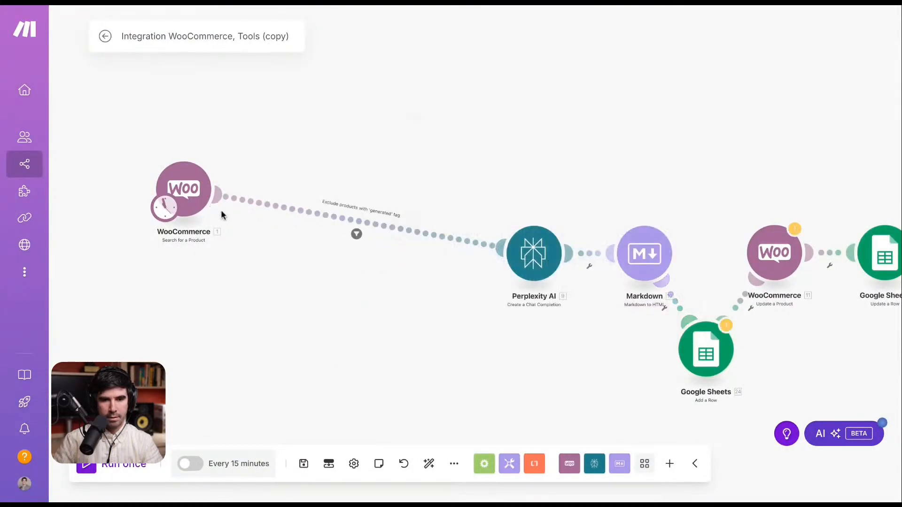
pyautogui.moveTo(195, 201); pyautogui.dragTo(342, 259)
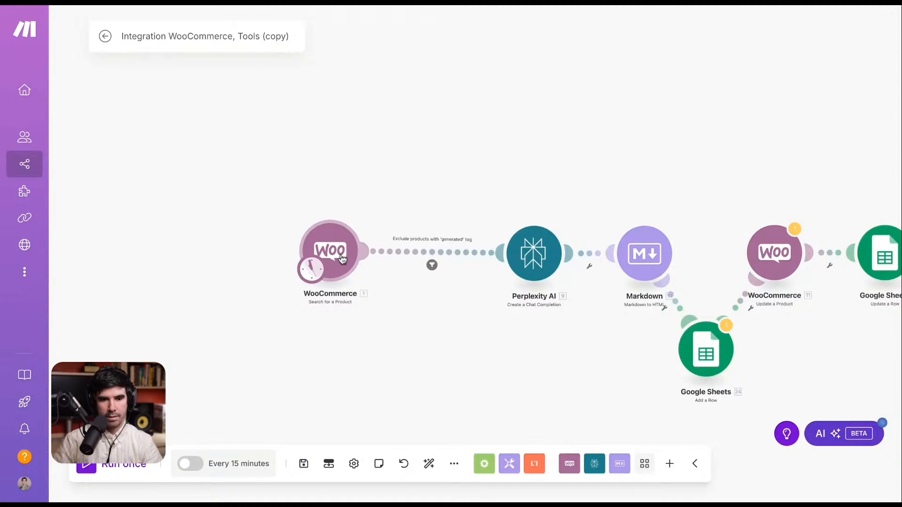
# - Review the filter between the WooCommerce product search and Perplexity AI that excludes products tagged "generated", and close it without changes
pyautogui.hscroll(1, 481, 308)
pyautogui.hscroll(5, 480, 311)
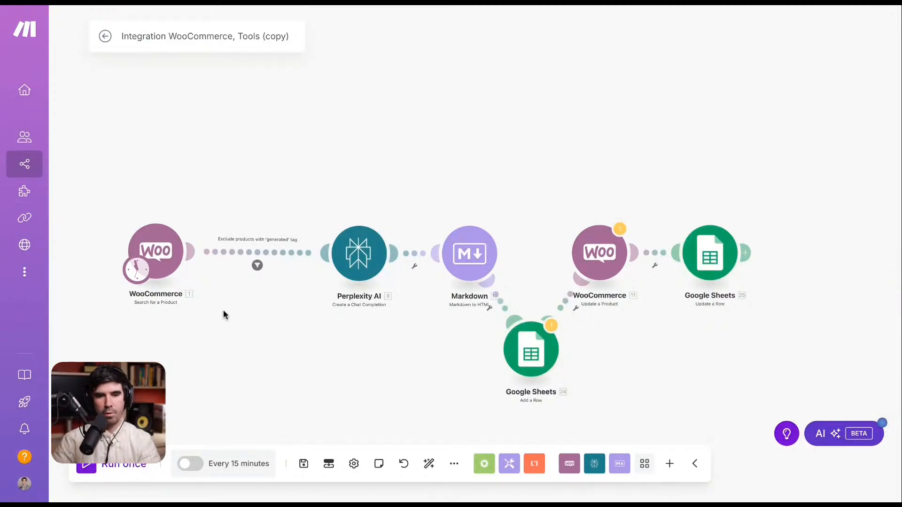
pyautogui.click(258, 267)
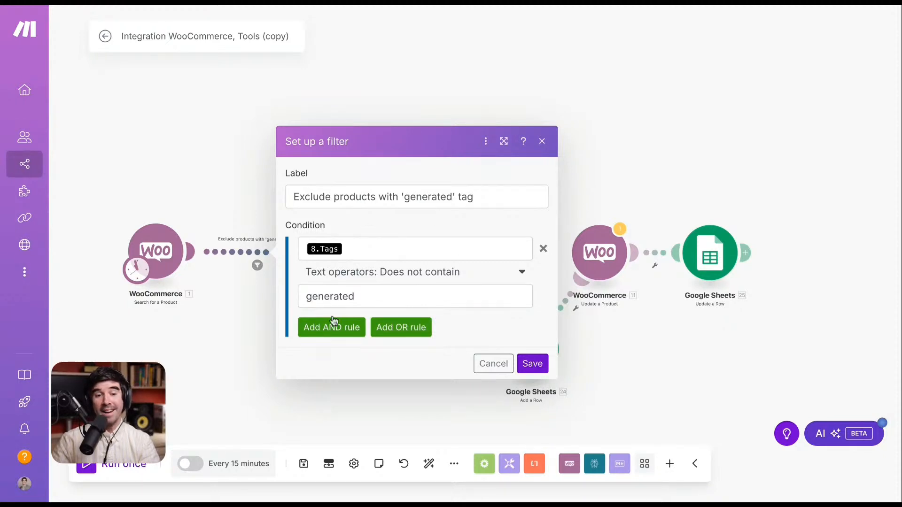
pyautogui.click(489, 364)
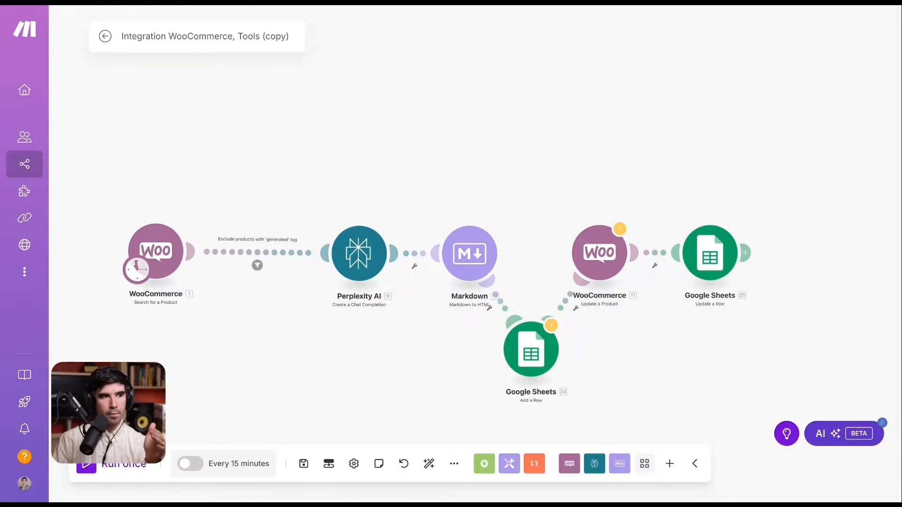
# - Examine the Perplexity AI module's settings, covering the available models, message content, role, max tokens and temperature
pyautogui.click(359, 254)
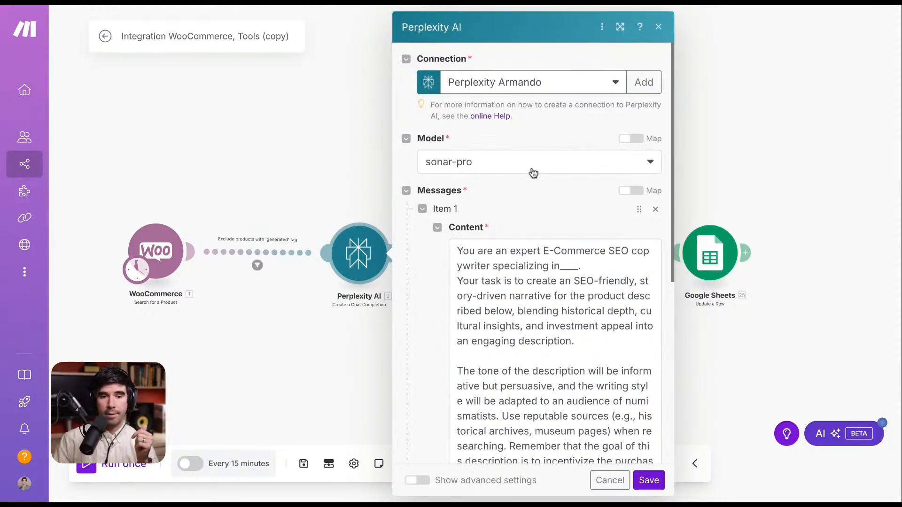
pyautogui.click(601, 170)
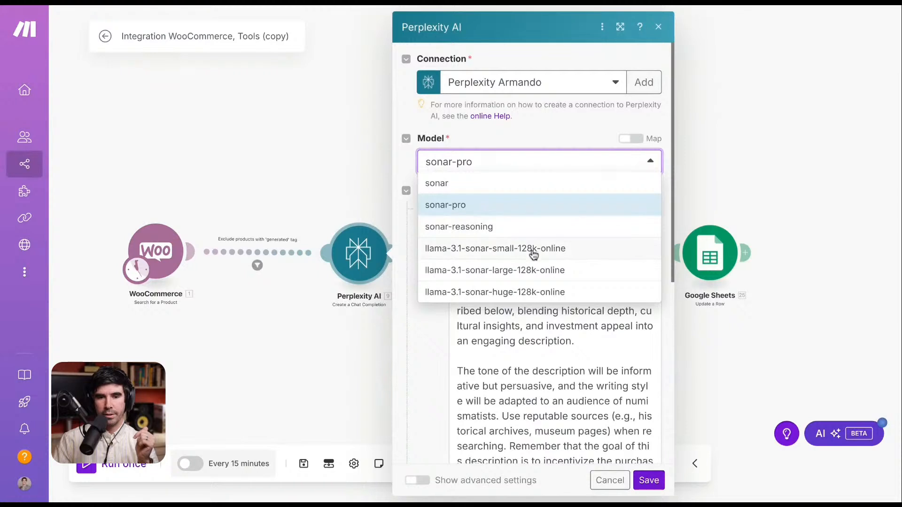
pyautogui.click(540, 134)
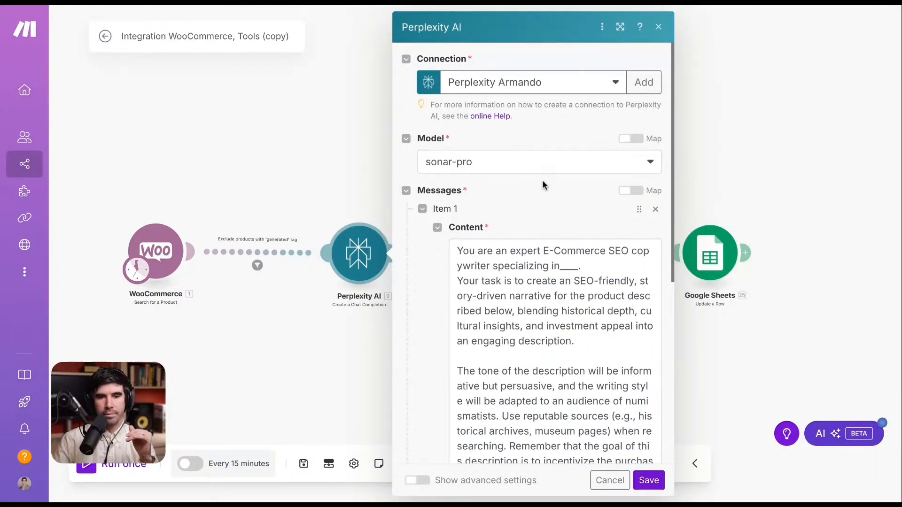
pyautogui.scroll(-1, 401, 177)
pyautogui.click(409, 185)
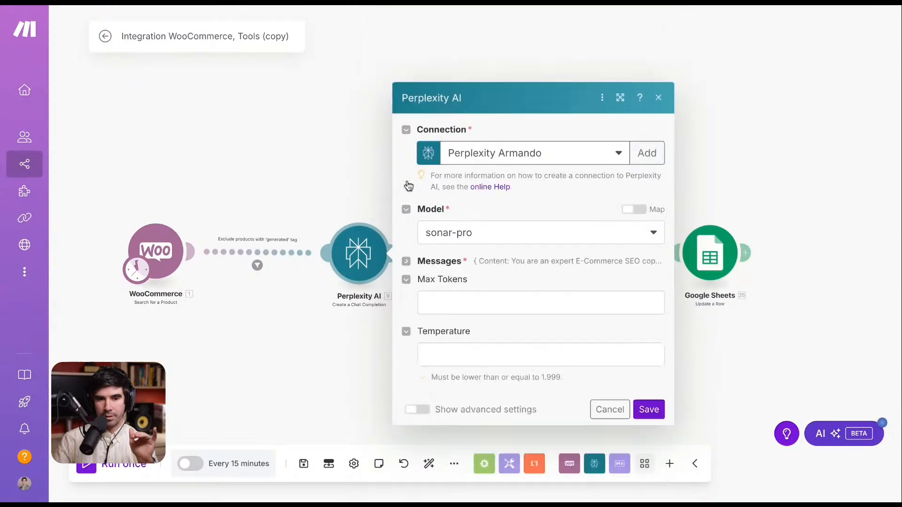
pyautogui.click(407, 261)
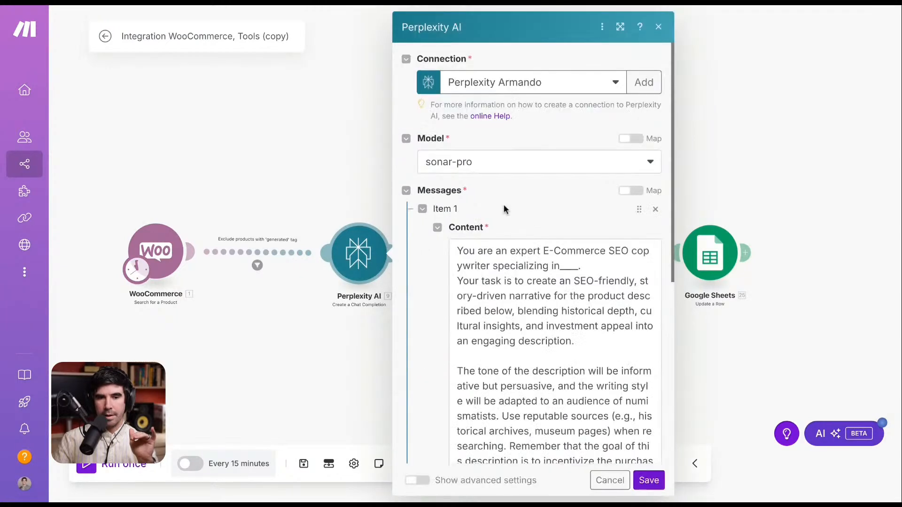
pyautogui.scroll(-2, 539, 191)
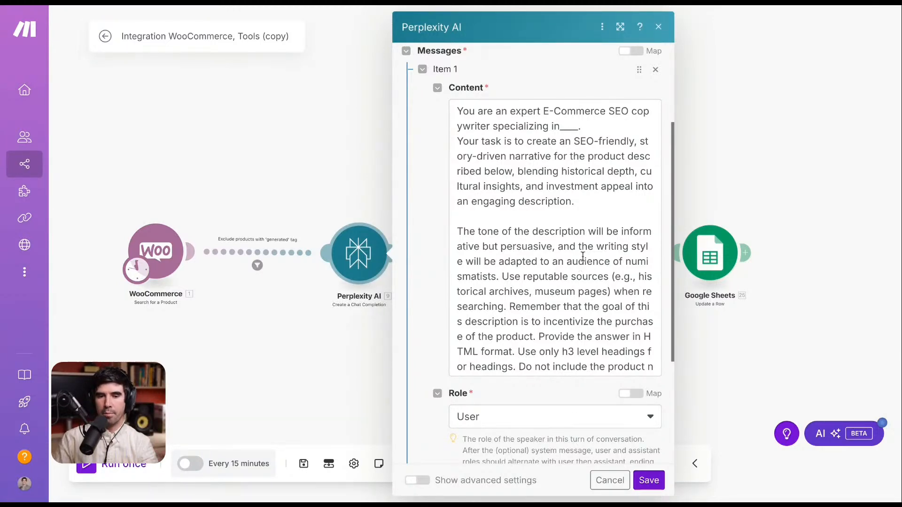
pyautogui.scroll(-2, 583, 258)
pyautogui.scroll(2, 583, 258)
pyautogui.scroll(-4, 416, 365)
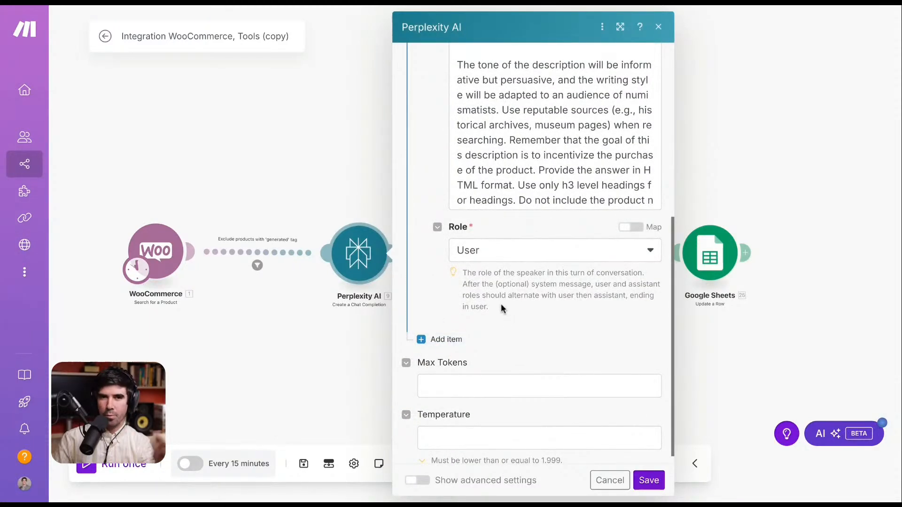
pyautogui.scroll(4, 423, 258)
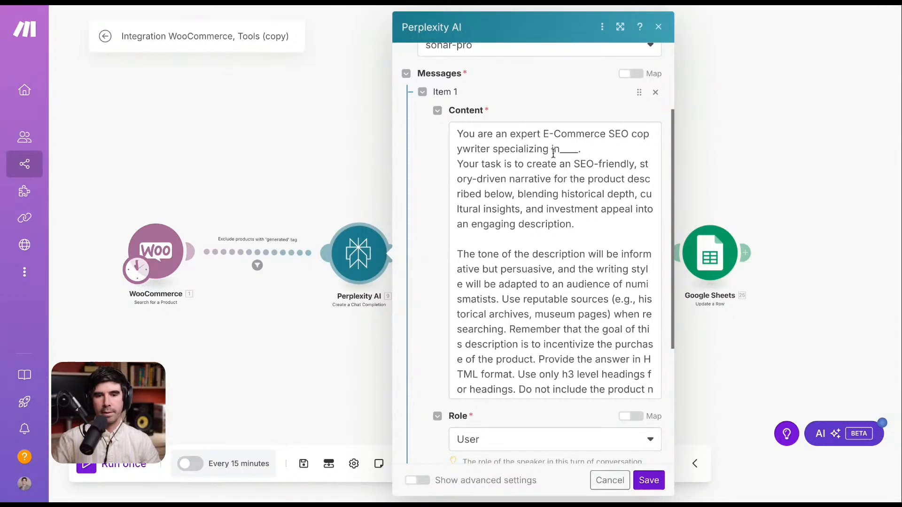
# - Try a jewelry specialization in the blank of the prompt's first sentence, and put the "____" placeholder back
pyautogui.click(572, 156)
pyautogui.doubleClick(564, 151)
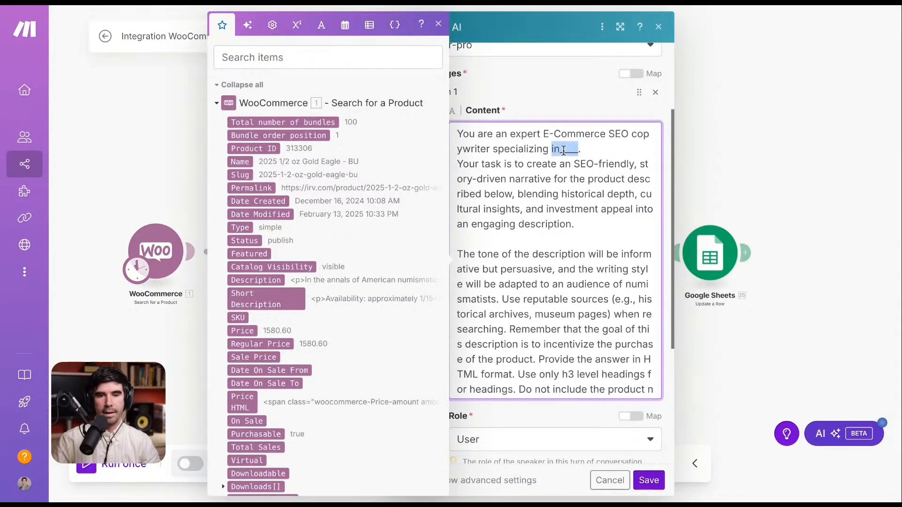
pyautogui.click(563, 150)
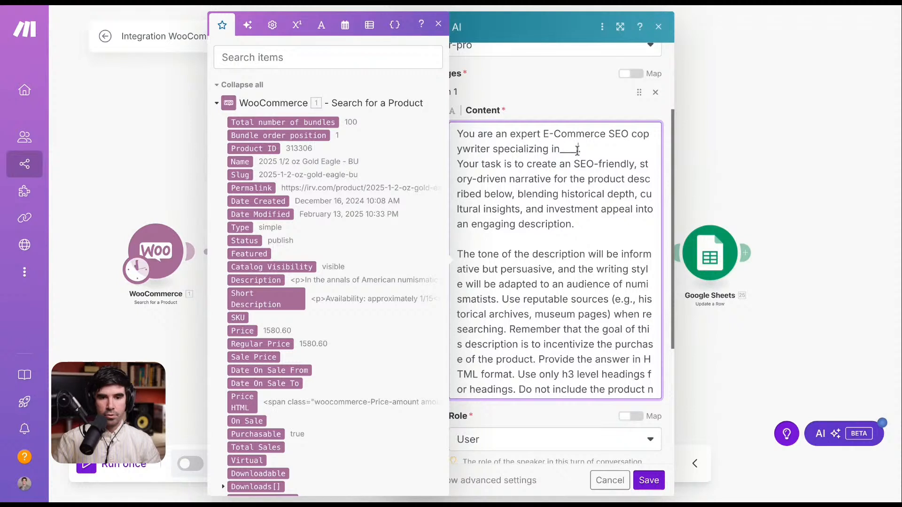
pyautogui.doubleClick(576, 150)
pyautogui.press('BackSpace')
pyautogui.write('jewelr')
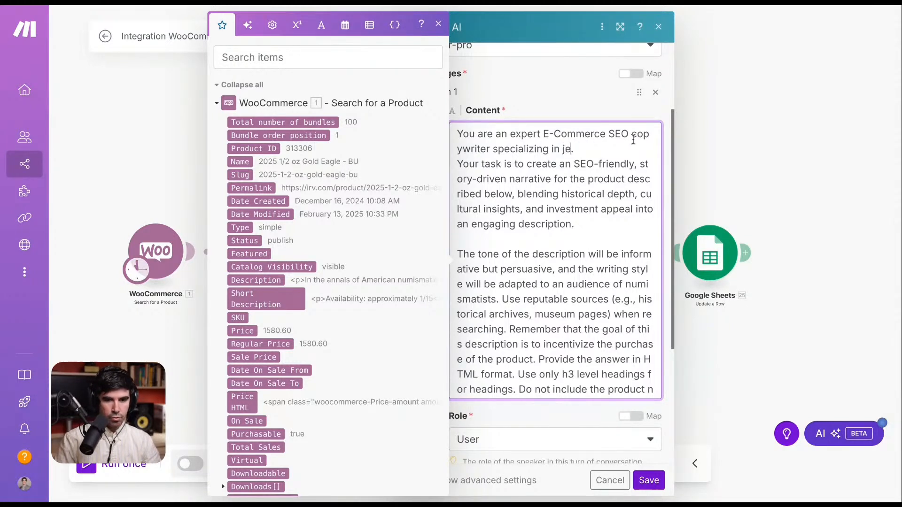
pyautogui.press('BackSpace')
pyautogui.press('BackSpace')
pyautogui.press('BackSpace')
pyautogui.press('BackSpace')
pyautogui.press('BackSpace')
pyautogui.press('BackSpace')
pyautogui.press('BackSpace')
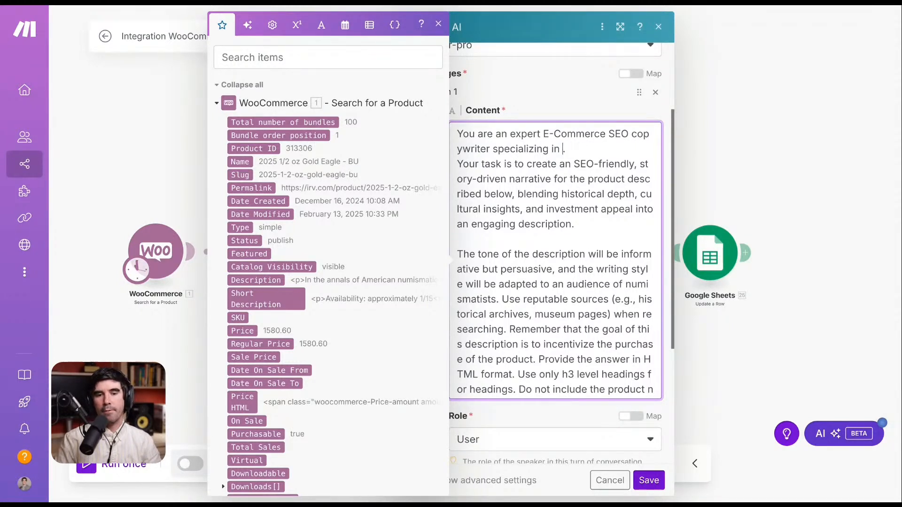
pyautogui.write('____')
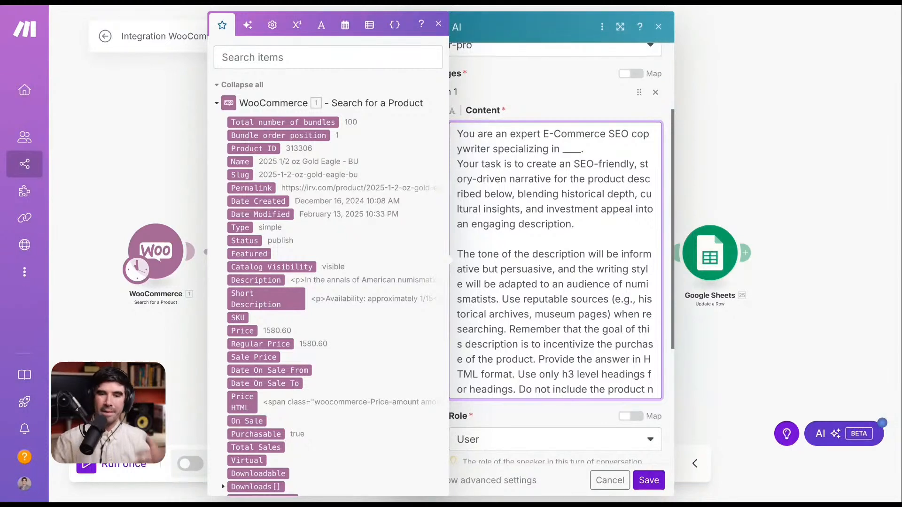
pyautogui.click(604, 235)
pyautogui.press('Escape')
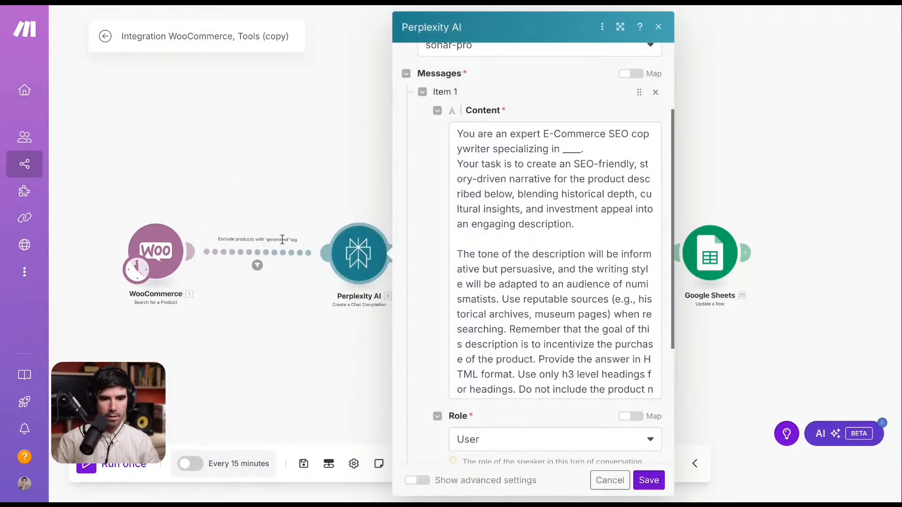
# - Replace the opening paragraph of the message content with the copied high end audio equipment copywriter prompt
pyautogui.click(595, 211)
pyautogui.moveTo(586, 226); pyautogui.dragTo(429, 135)
pyautogui.hotkey('ctrl', 'v')
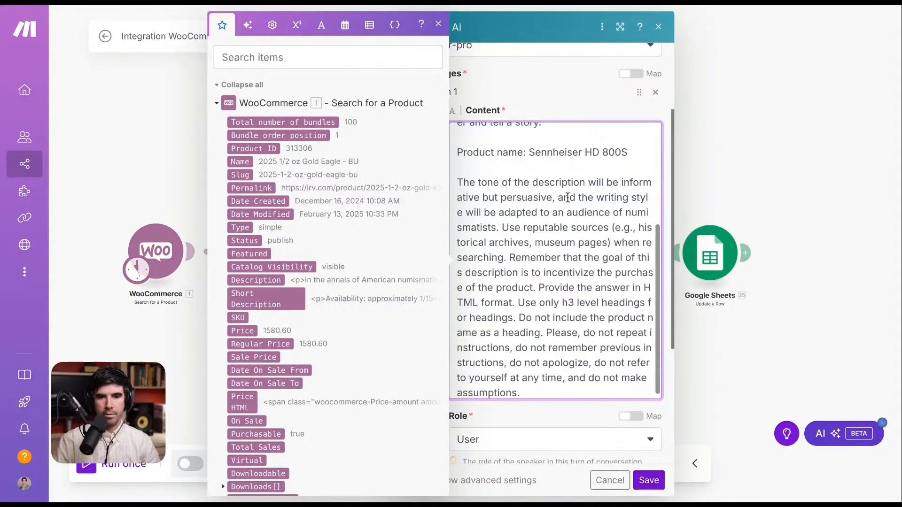
pyautogui.scroll(3, 525, 216)
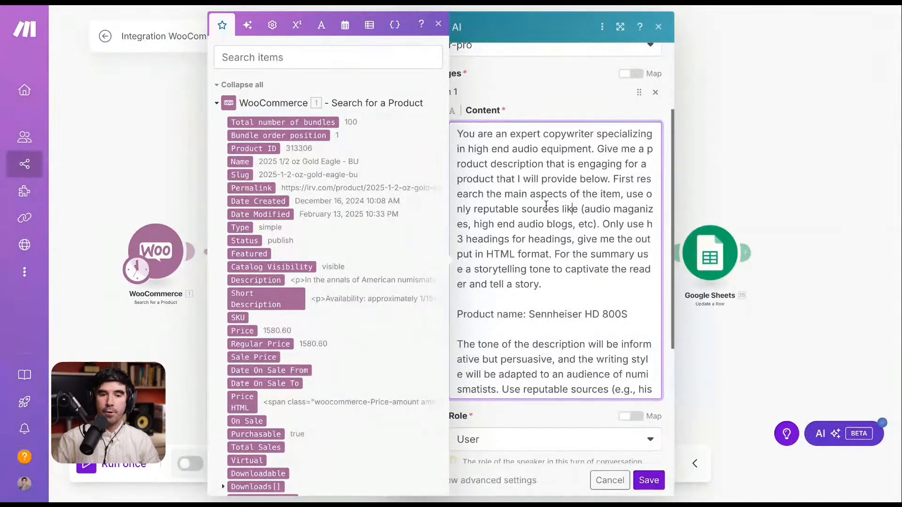
# - Replace "Sennheiser HD 800S" after "Product name:" with the Name field from the WooCommerce product search
pyautogui.click(550, 299)
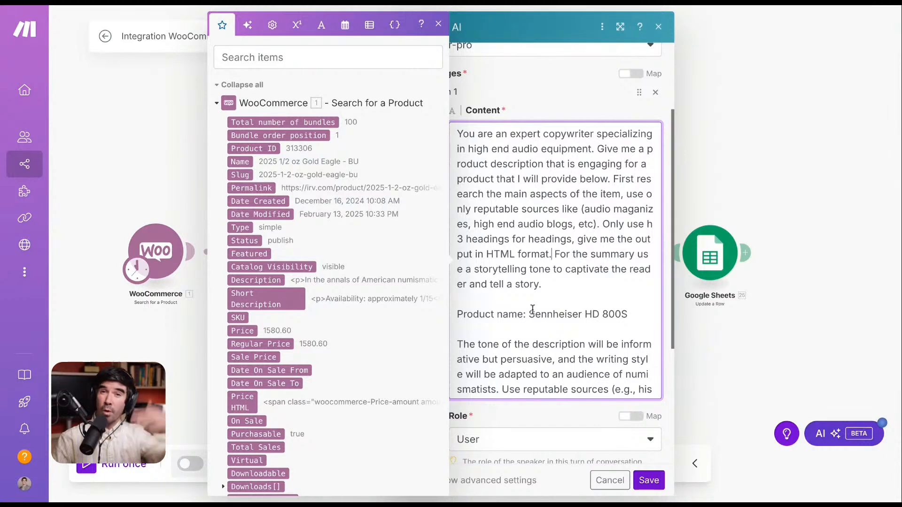
pyautogui.moveTo(529, 314); pyautogui.dragTo(640, 315)
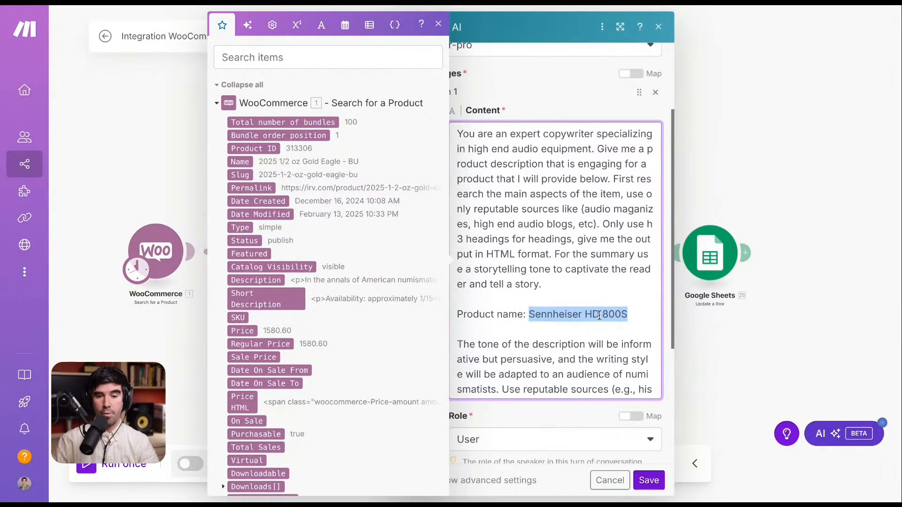
pyautogui.press('BackSpace')
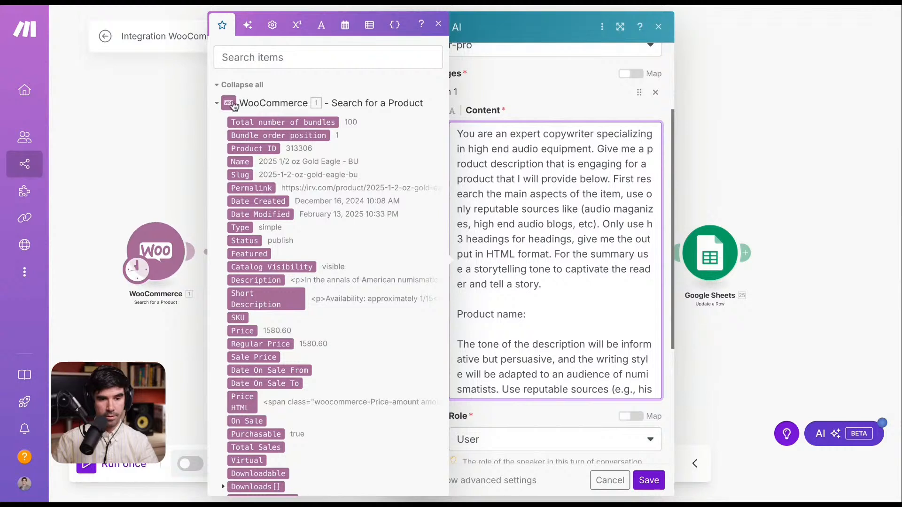
pyautogui.click(241, 161)
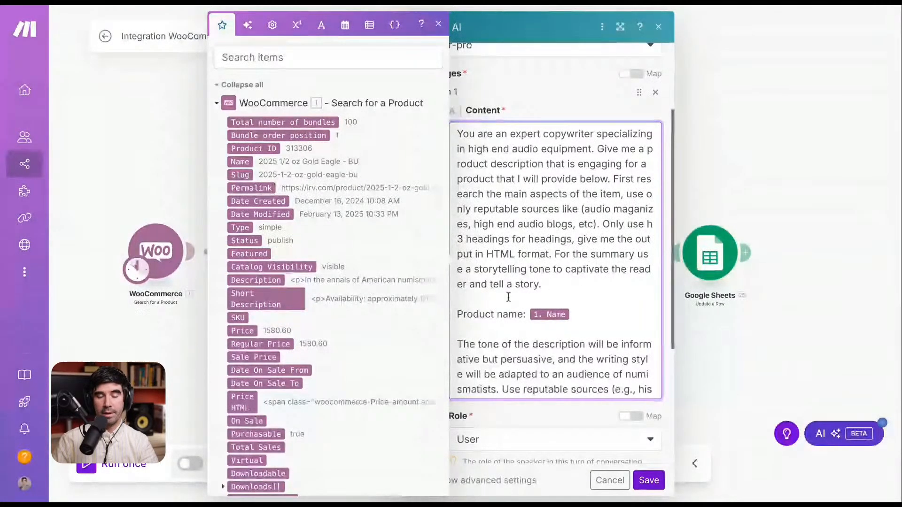
pyautogui.moveTo(464, 130); pyautogui.dragTo(543, 284)
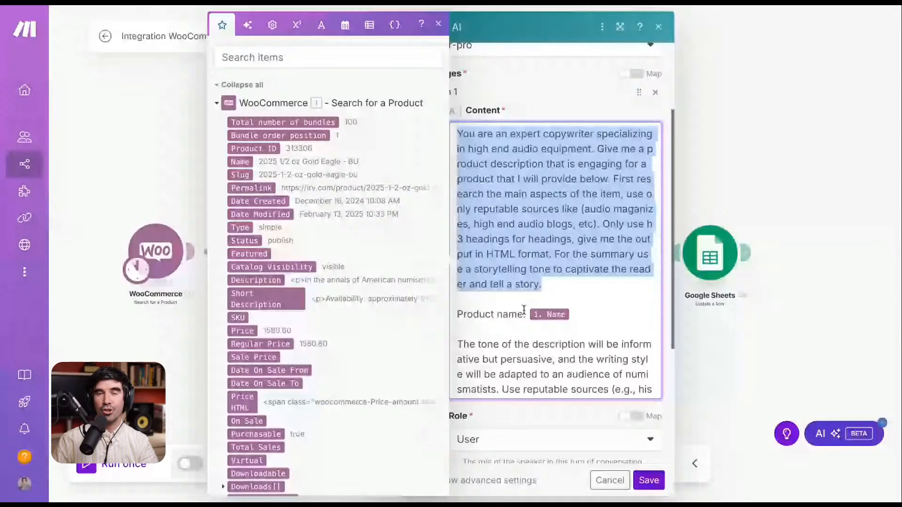
pyautogui.click(600, 316)
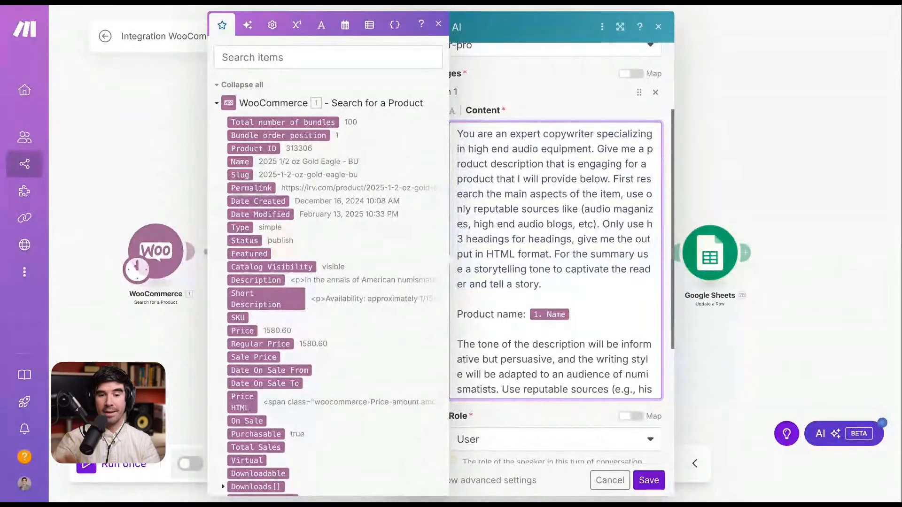
pyautogui.moveTo(543, 284); pyautogui.dragTo(424, 137)
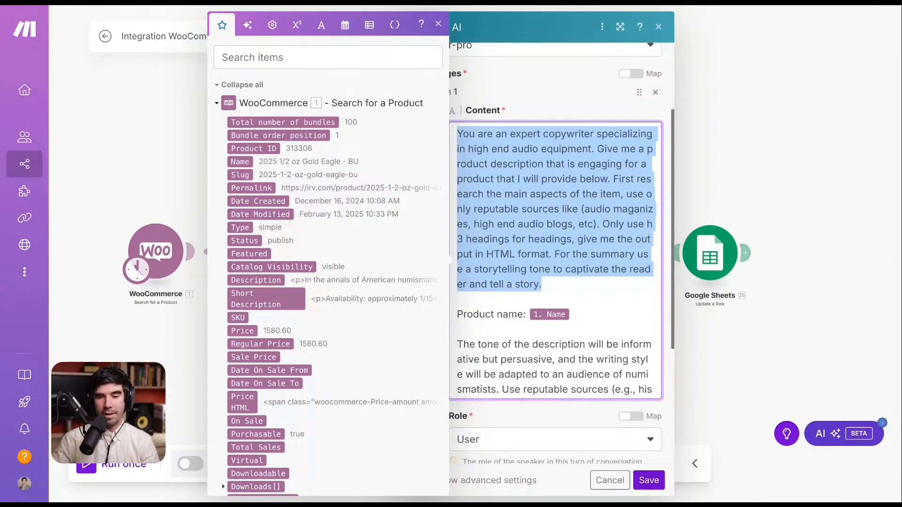
# - Add a "Width:" line below the product name in the prompt and map it to the WooCommerce Dimensions: Width field
pyautogui.click(598, 313)
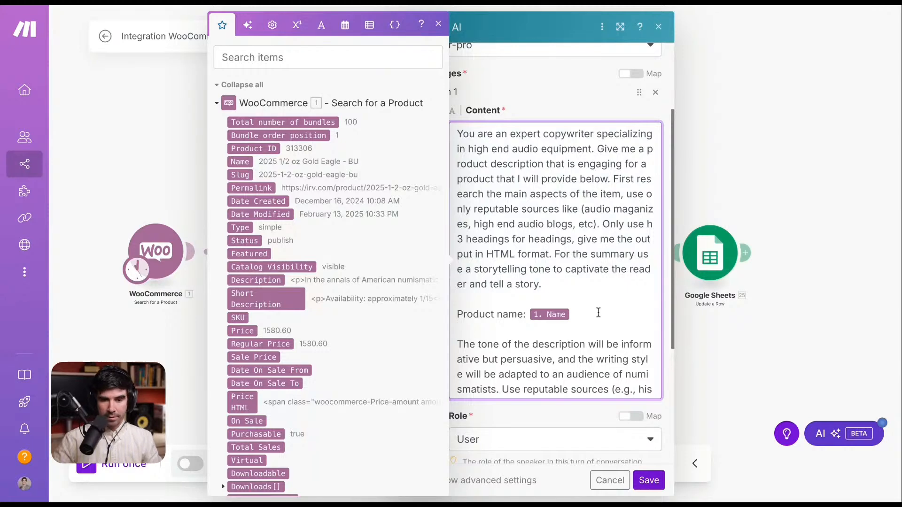
pyautogui.press('Return')
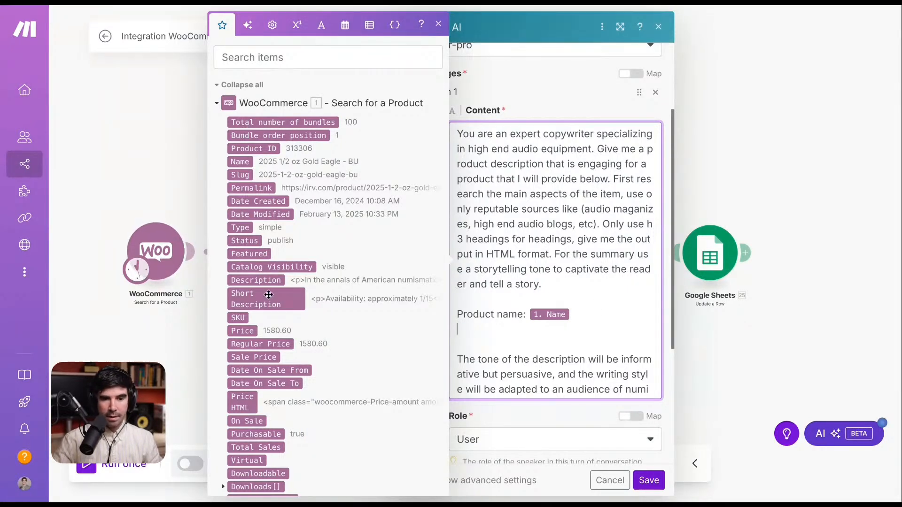
pyautogui.scroll(-8, 313, 289)
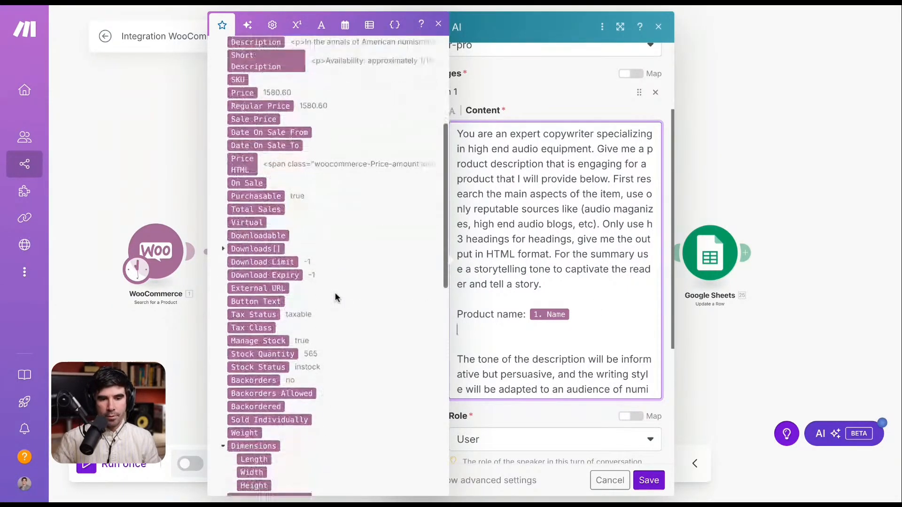
pyautogui.scroll(-2, 336, 297)
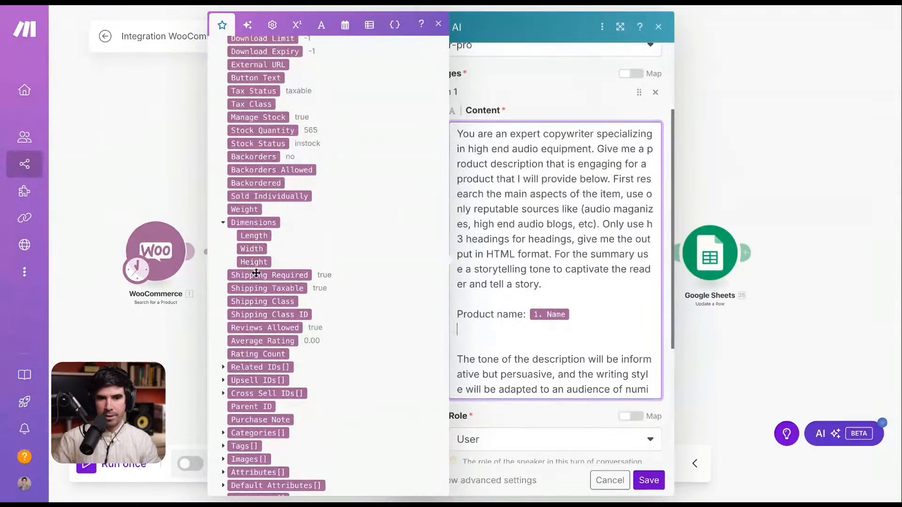
pyautogui.scroll(-3, 263, 339)
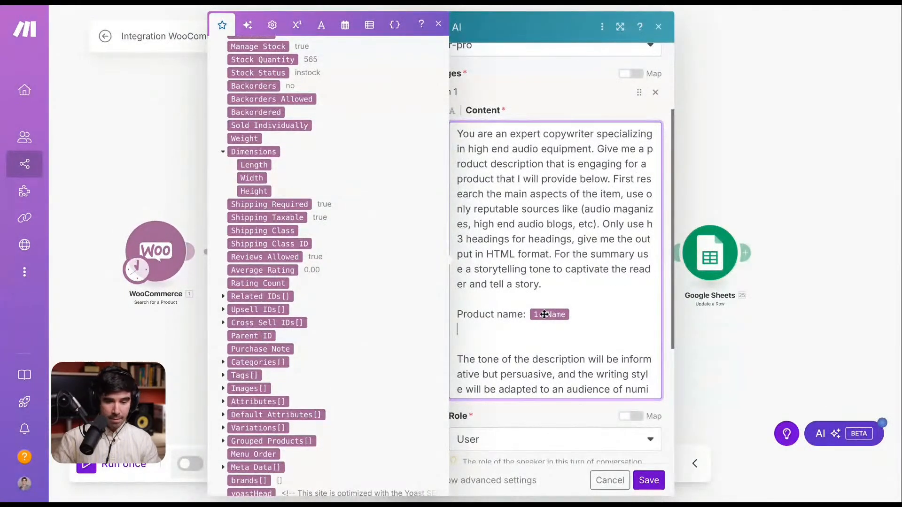
pyautogui.write('D')
pyautogui.press('BackSpace')
pyautogui.write('Weig')
pyautogui.press('BackSpace')
pyautogui.press('BackSpace')
pyautogui.press('BackSpace')
pyautogui.write('idth:')
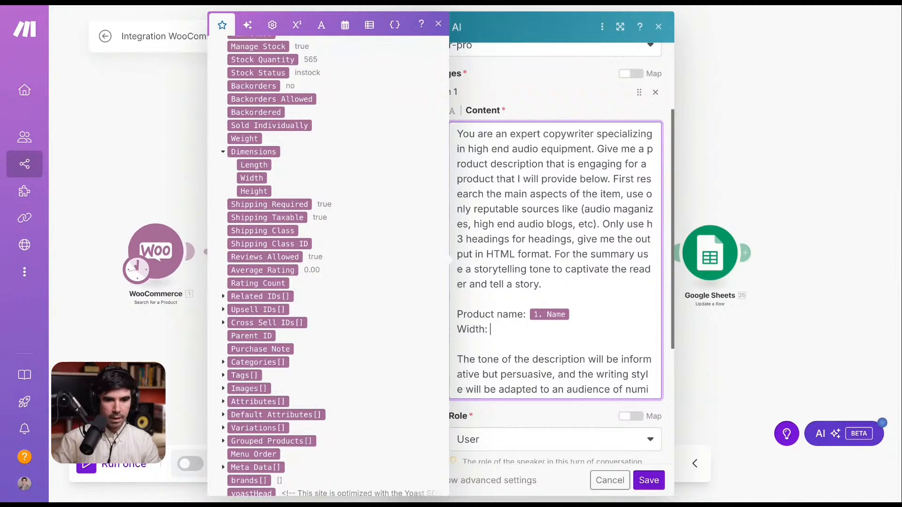
pyautogui.click(244, 179)
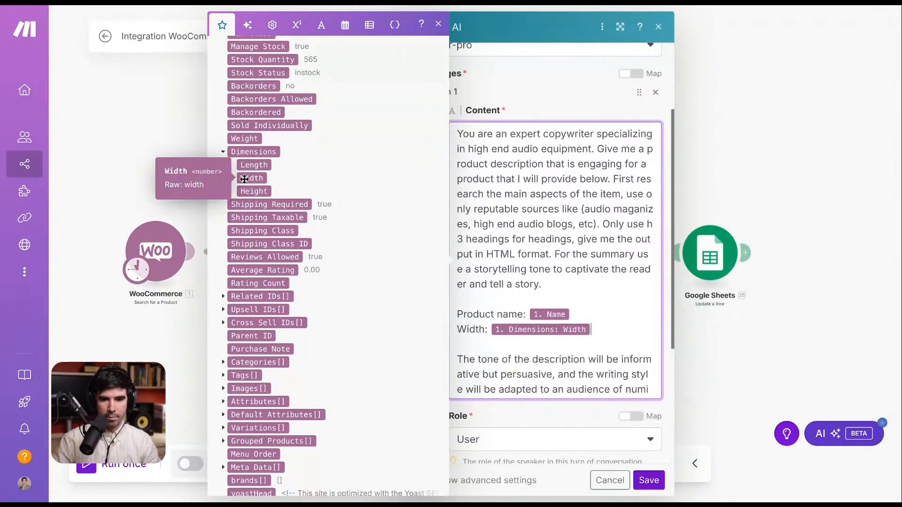
# - Add "Height:" and "Length:" lines below the width, mapped to the WooCommerce Dimensions: Height and Dimensions: Length fields
pyautogui.press('Return')
pyautogui.write('Height:')
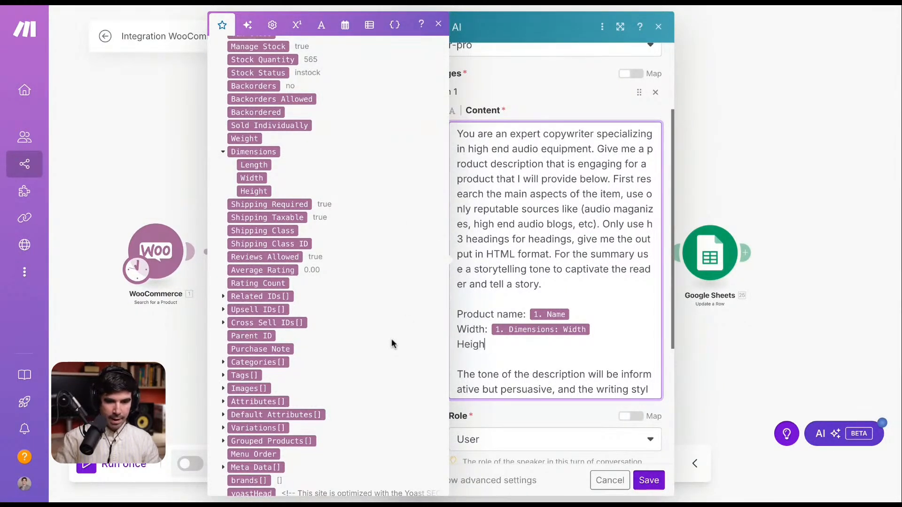
pyautogui.click(254, 190)
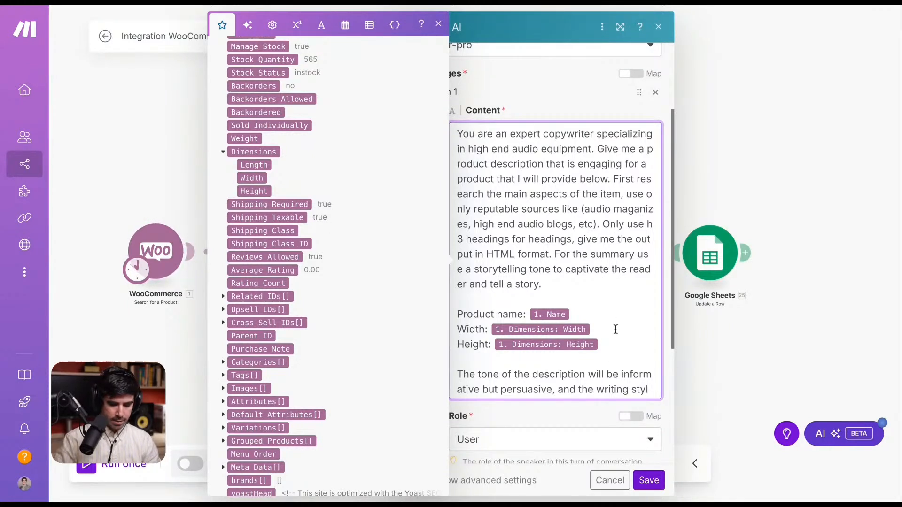
pyautogui.press('Return')
pyautogui.write('Length:')
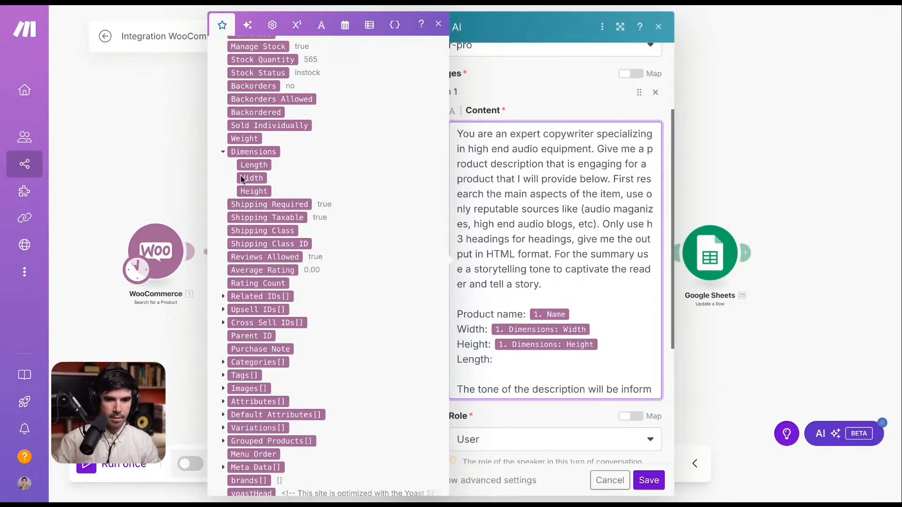
pyautogui.click(257, 164)
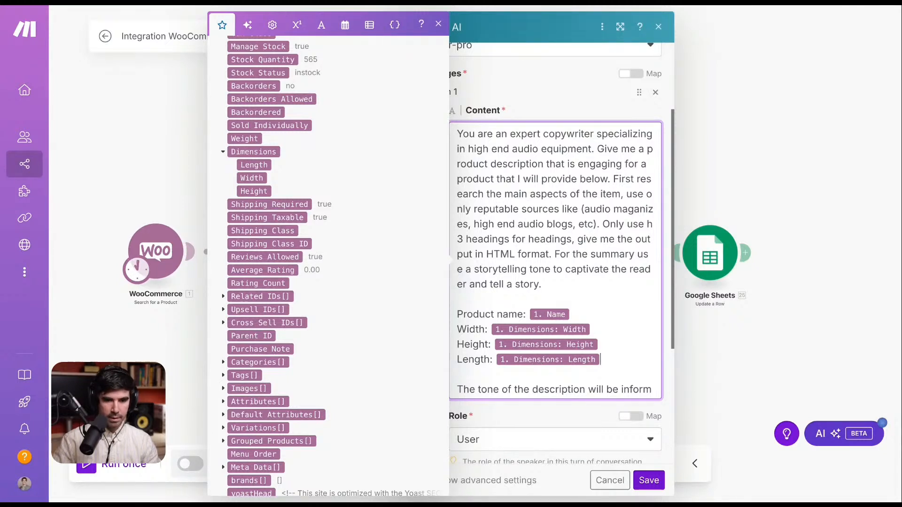
# - Add a "Weight:" line below the length in the prompt and map it to the WooCommerce Weight field
pyautogui.press('Return')
pyautogui.write('Weight:')
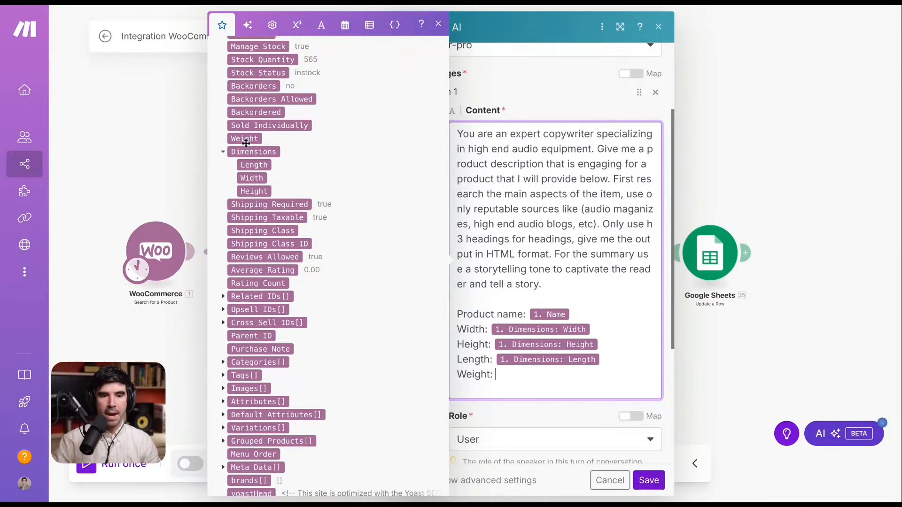
pyautogui.click(244, 139)
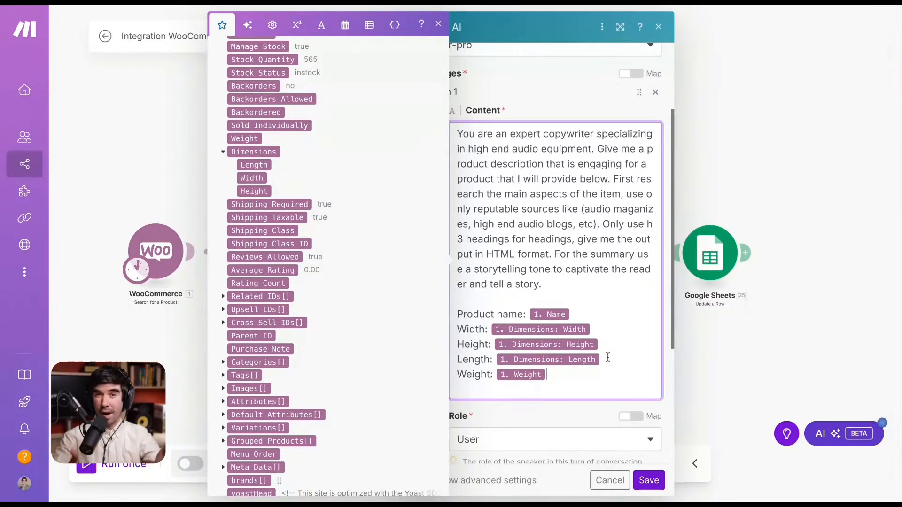
# - Add a "Structure:" section below the product data in the prompt, with the first item "1. Include a story for the summary"
pyautogui.scroll(-3, 540, 260)
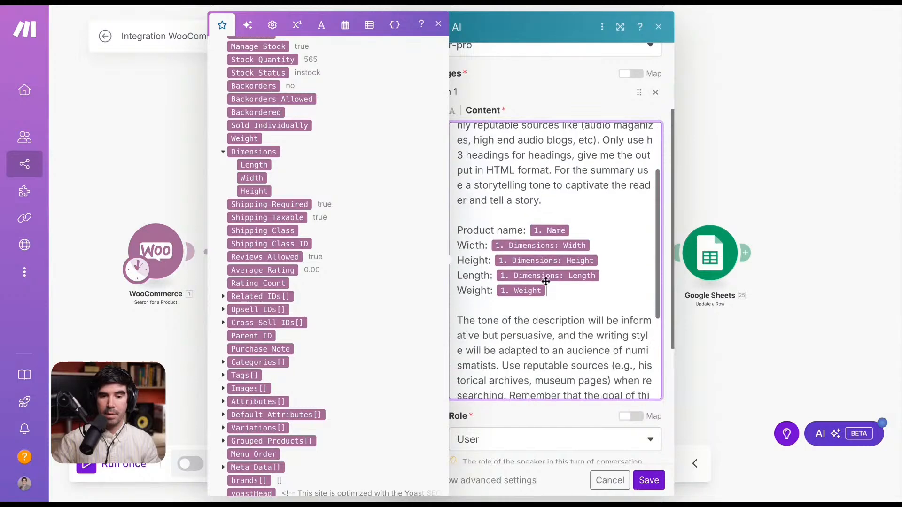
pyautogui.click(567, 254)
pyautogui.press('Return')
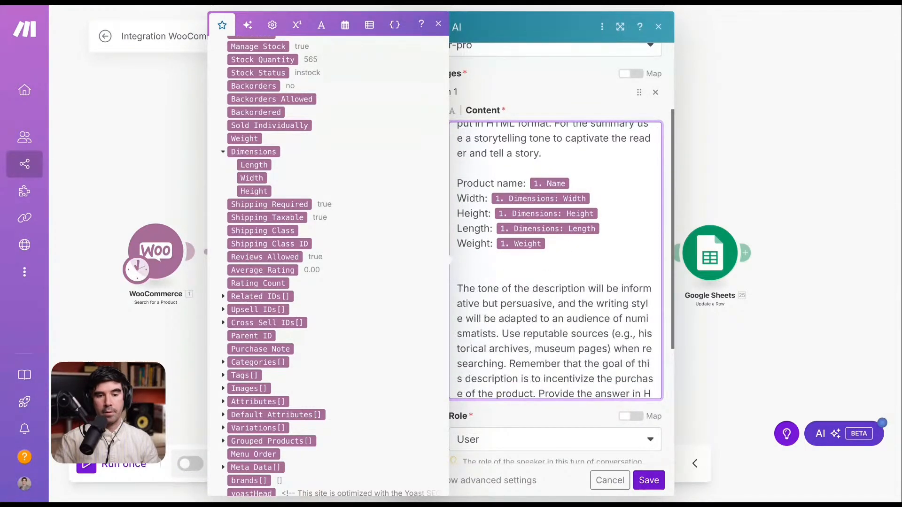
pyautogui.write('Structure:')
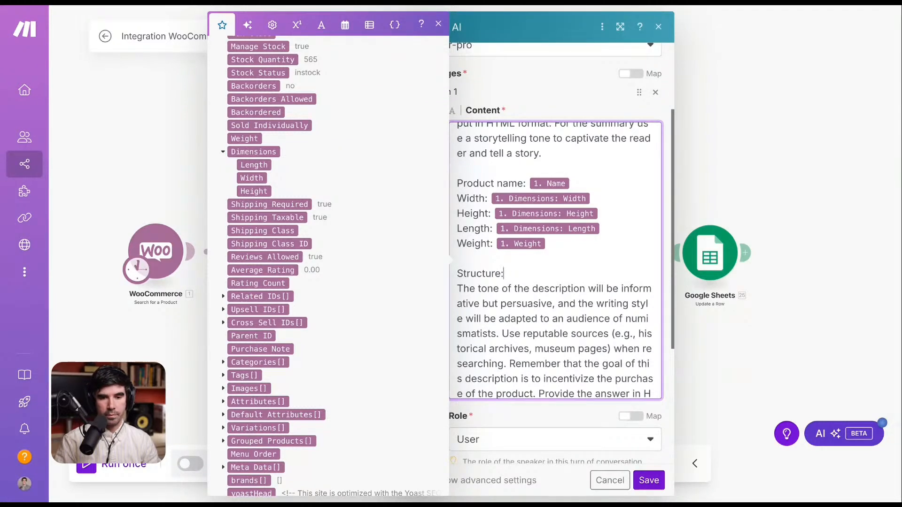
pyautogui.press('Return')
pyautogui.write('1. Incl')
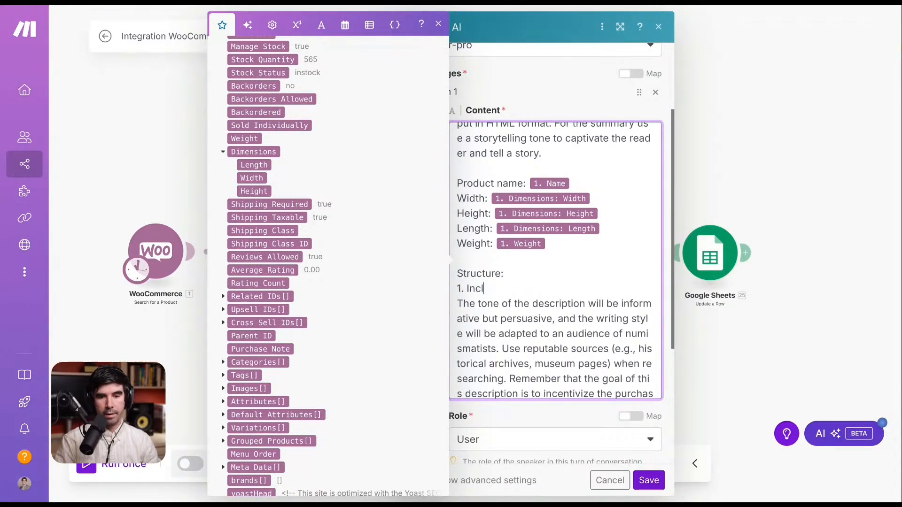
pyautogui.write('ude a story fo')
pyautogui.press('BackSpace')
pyautogui.press('BackSpace')
pyautogui.write('ory for the summary')
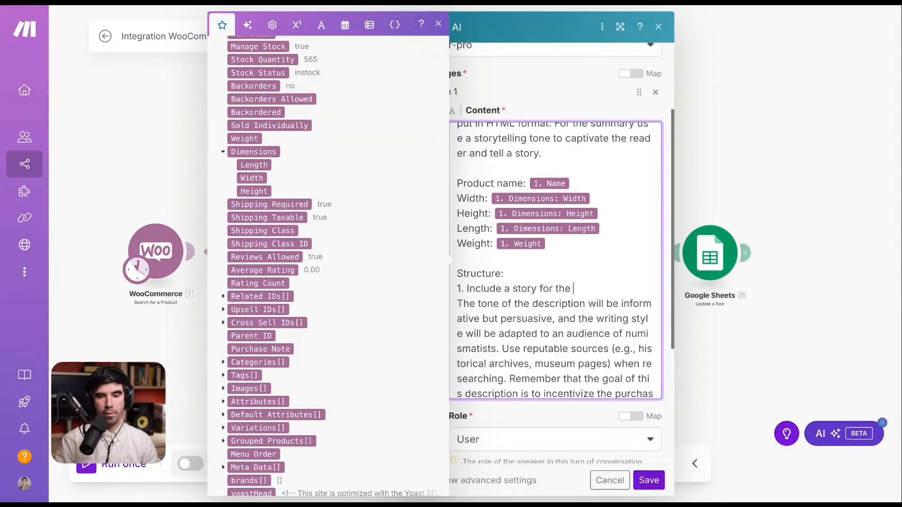
# - Add the structure items "2. Include all the tech specs shown above" and "3. Include a call to action", followed by a blank line
pyautogui.press('Return')
pyautogui.write('2. Inclu')
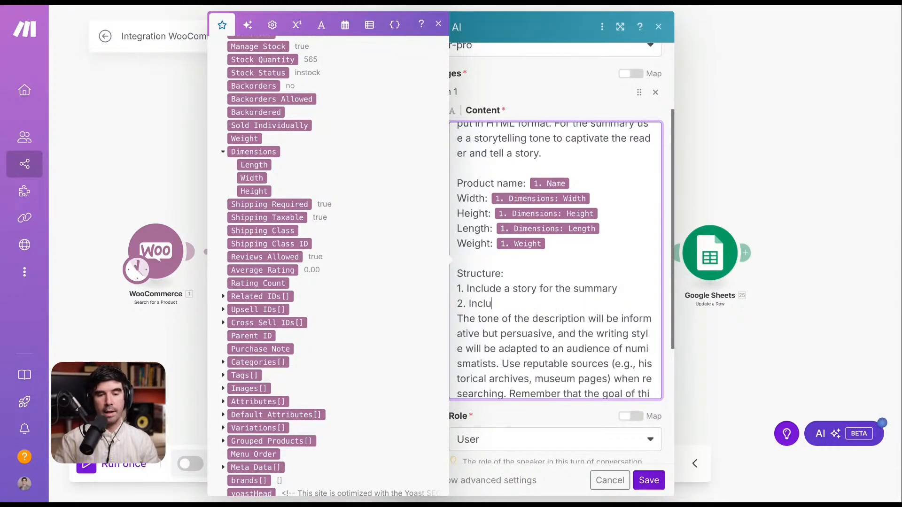
pyautogui.write('de all the tech')
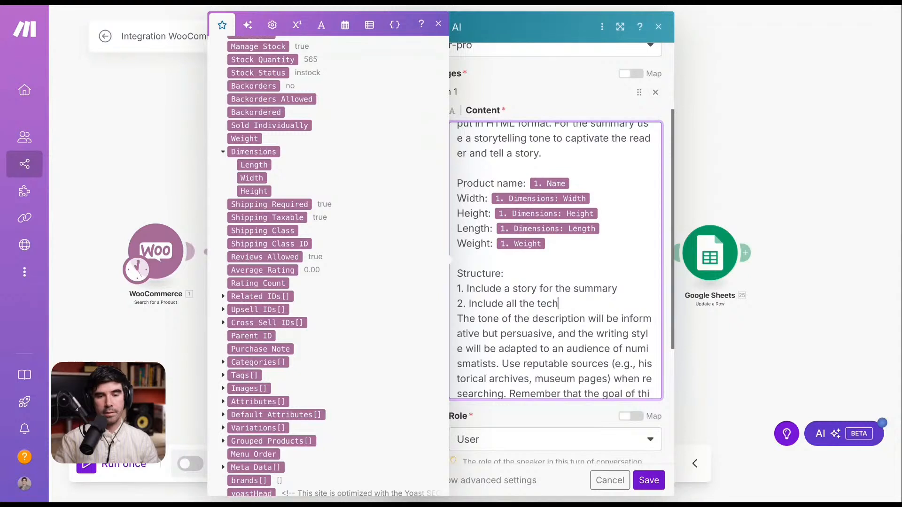
pyautogui.write(' specs show')
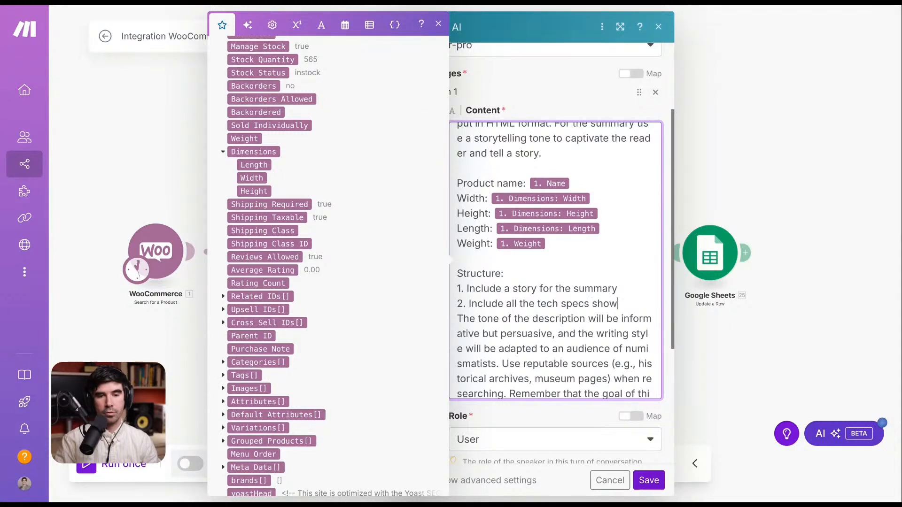
pyautogui.write('n above')
pyautogui.press('Return')
pyautogui.write('3')
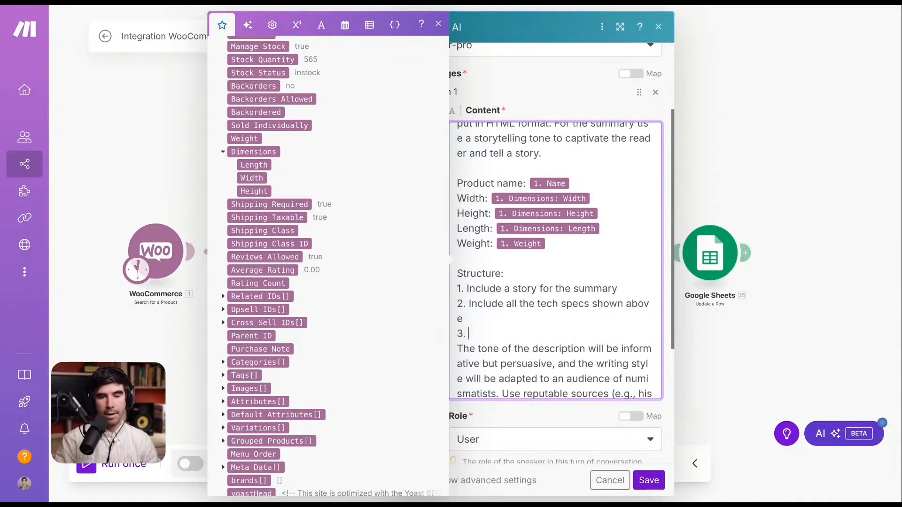
pyautogui.write('. Include a cal')
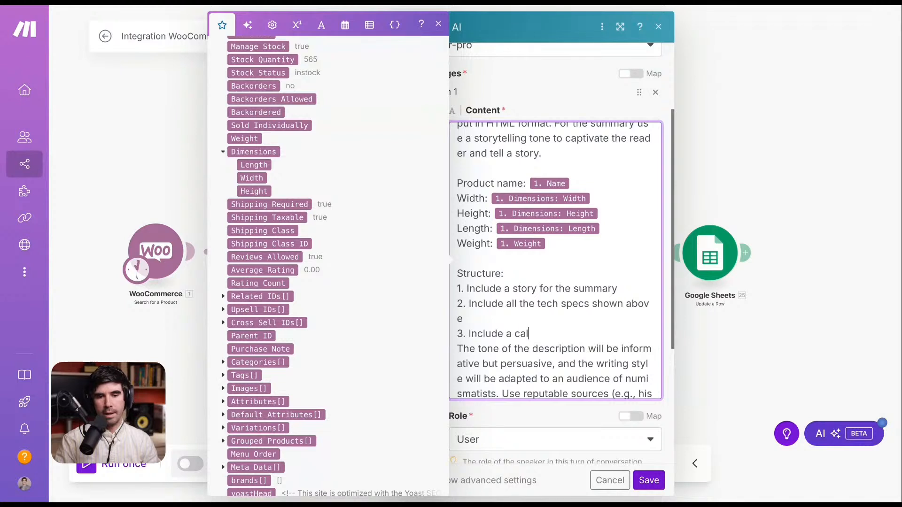
pyautogui.write('l to action')
pyautogui.press('Return')
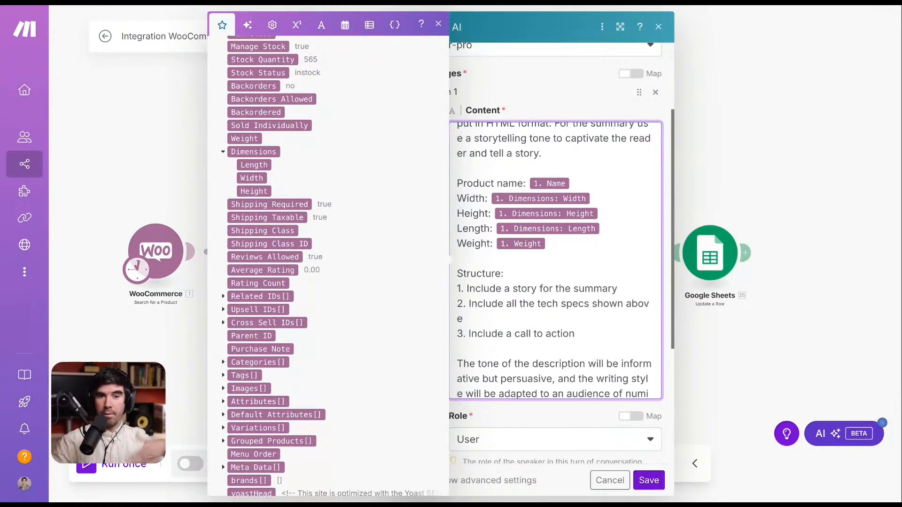
# - Check the remaining WooCommerce fields and the full prompt text, and save the Perplexity AI module settings
pyautogui.scroll(-5, 375, 274)
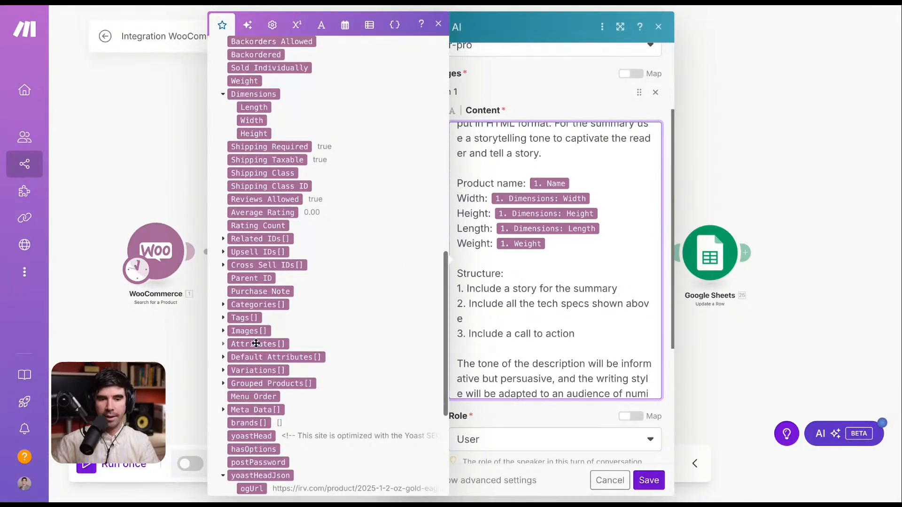
pyautogui.scroll(-1, 252, 282)
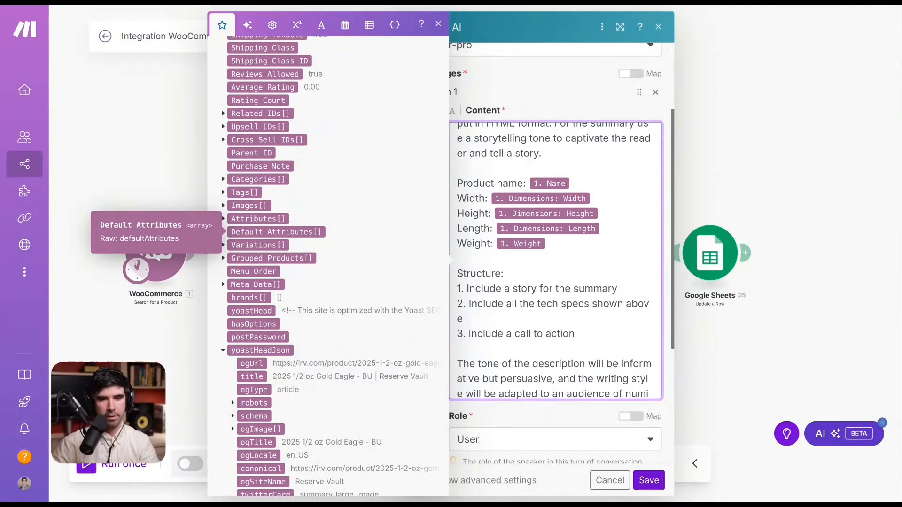
pyautogui.scroll(5, 361, 290)
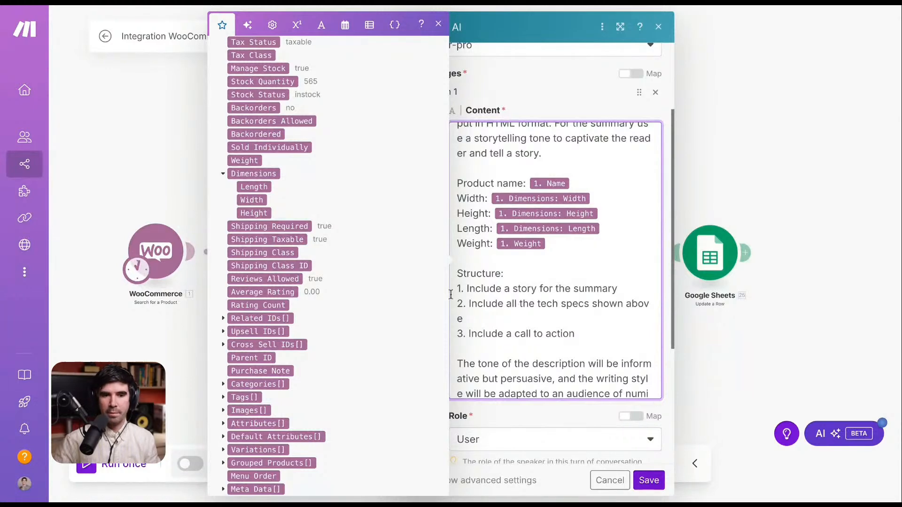
pyautogui.click(578, 304)
pyautogui.scroll(-1, 558, 284)
pyautogui.scroll(-4, 558, 283)
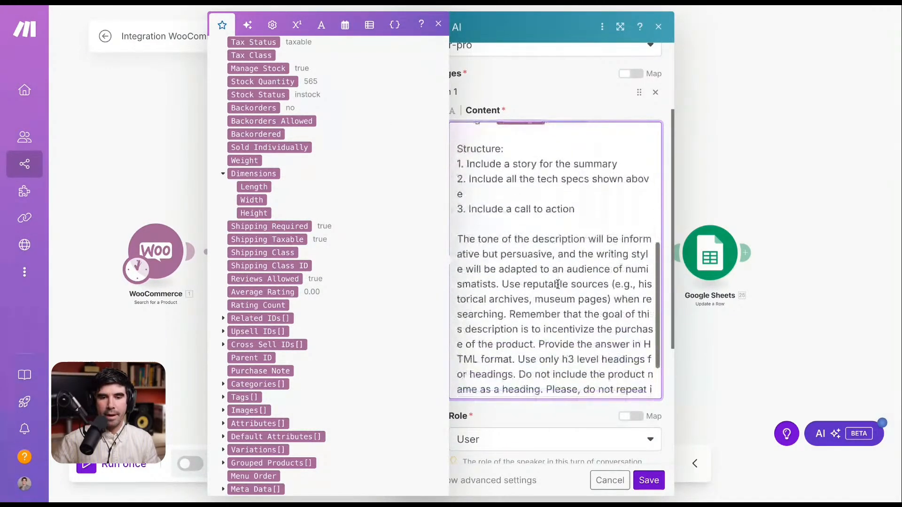
pyautogui.scroll(5, 558, 284)
pyautogui.scroll(4, 554, 260)
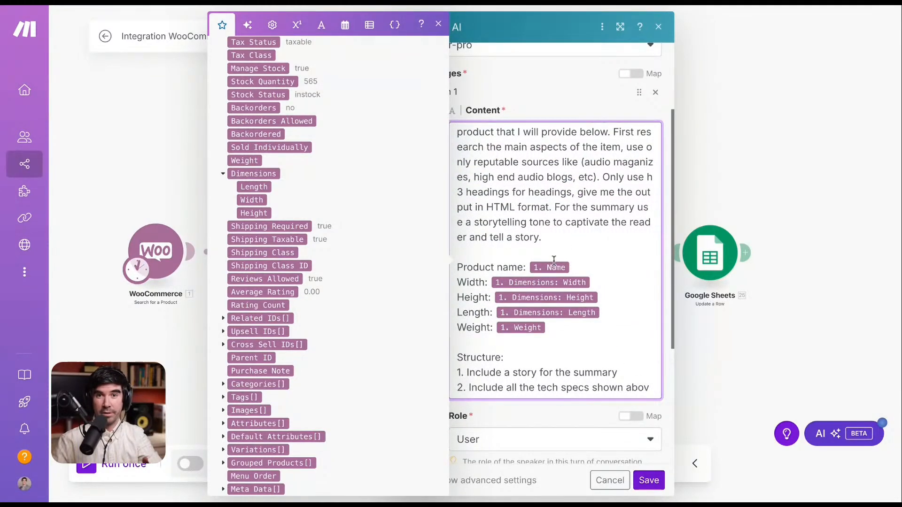
pyautogui.click(650, 482)
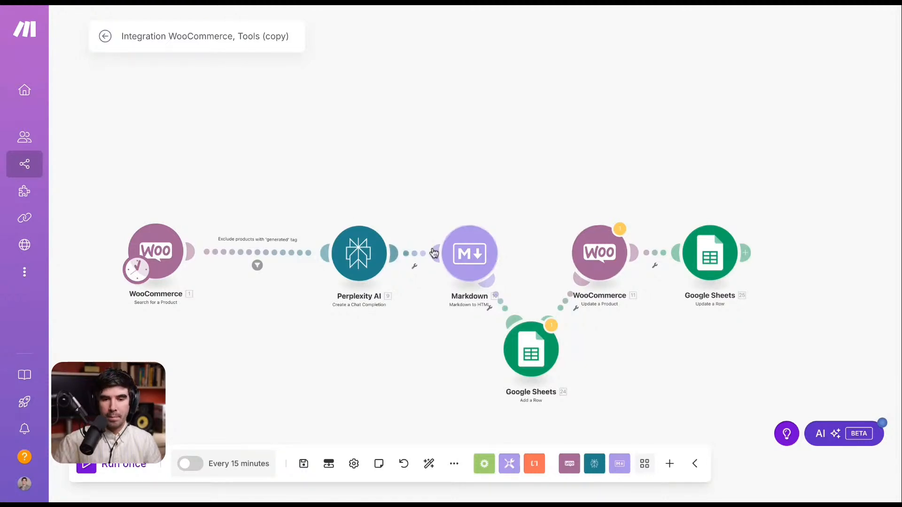
# - Inspect the Markdown module's input mapping and the Description mapping in the WooCommerce Update a Product module
pyautogui.click(466, 272)
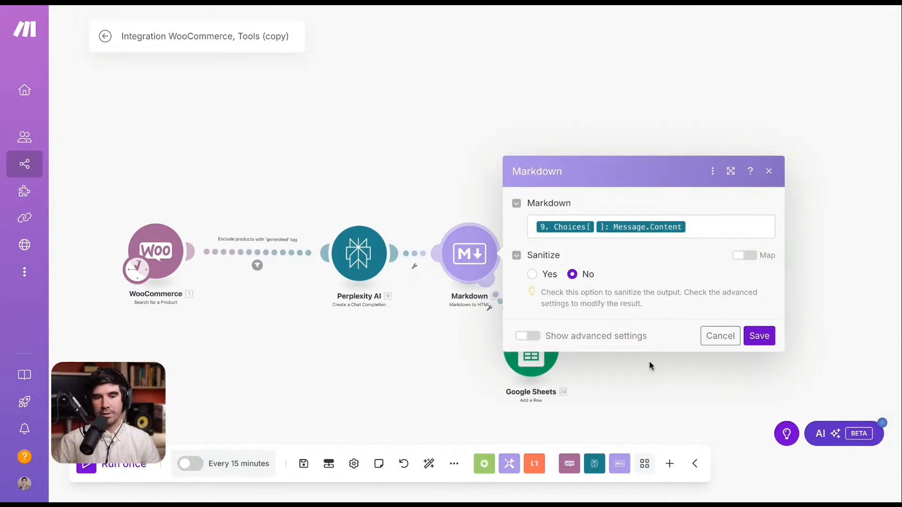
pyautogui.click(415, 346)
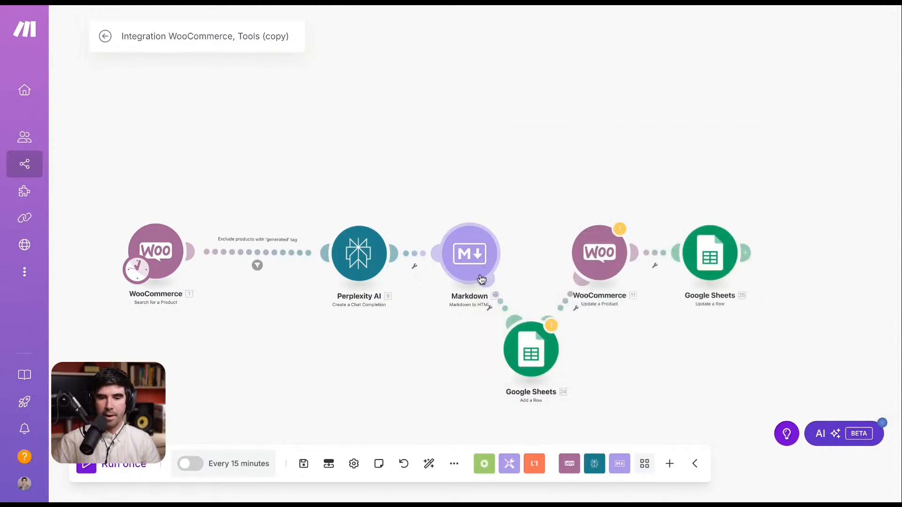
pyautogui.click(595, 264)
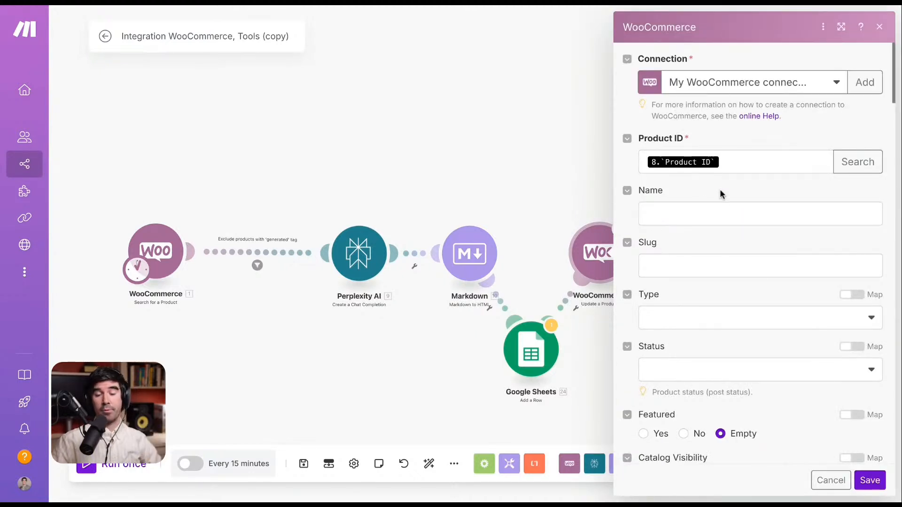
pyautogui.scroll(-3, 722, 192)
pyautogui.scroll(-1, 723, 196)
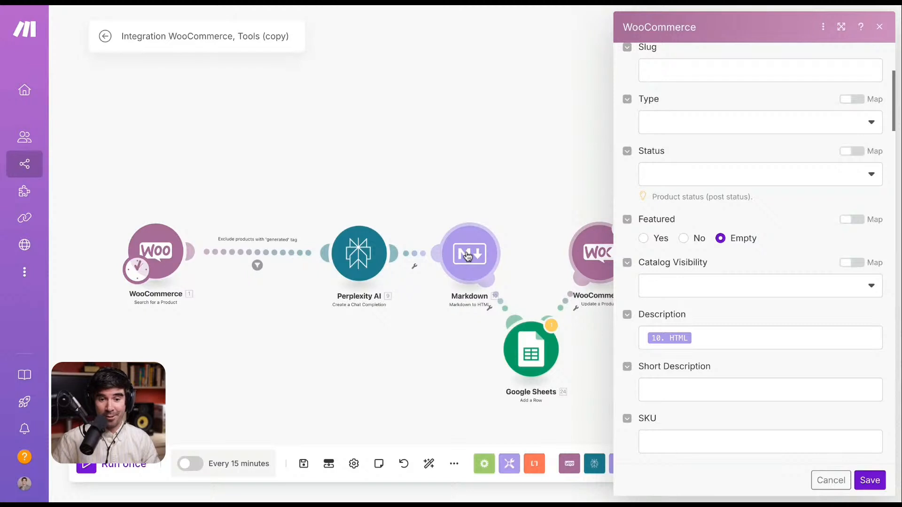
pyautogui.click(479, 202)
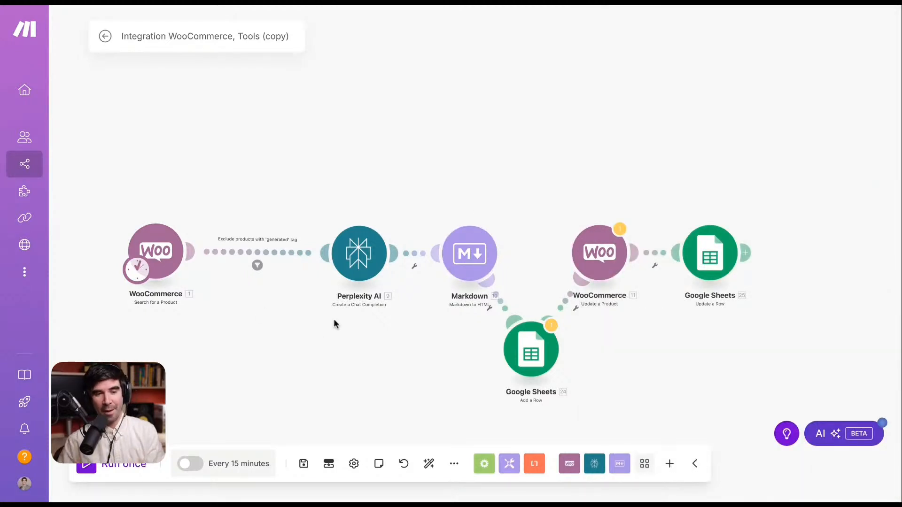
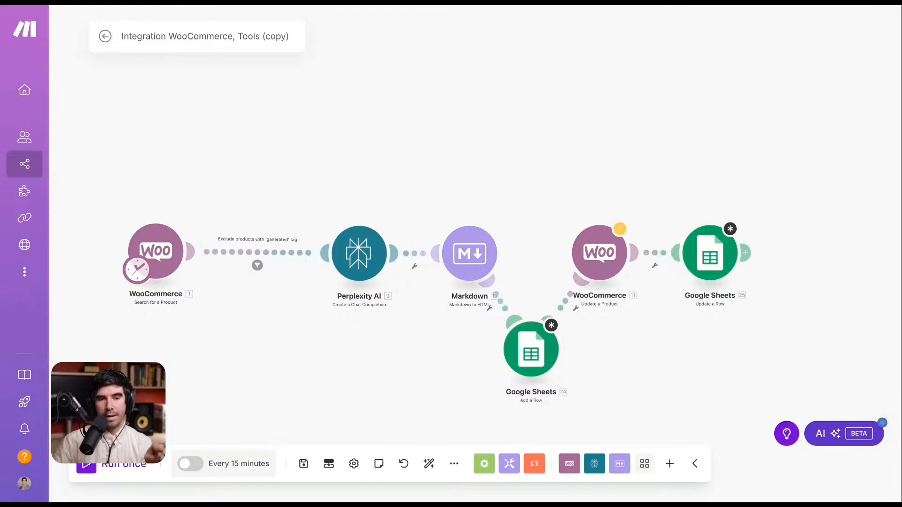
# - Examine the spreadsheet settings and column value mappings in the Google Sheets Add a Row module
pyautogui.click(528, 359)
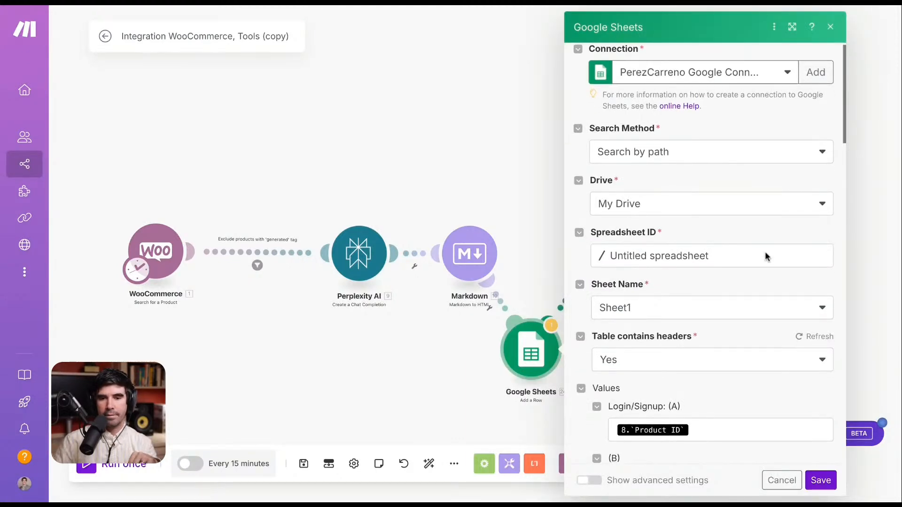
pyautogui.scroll(-3, 829, 256)
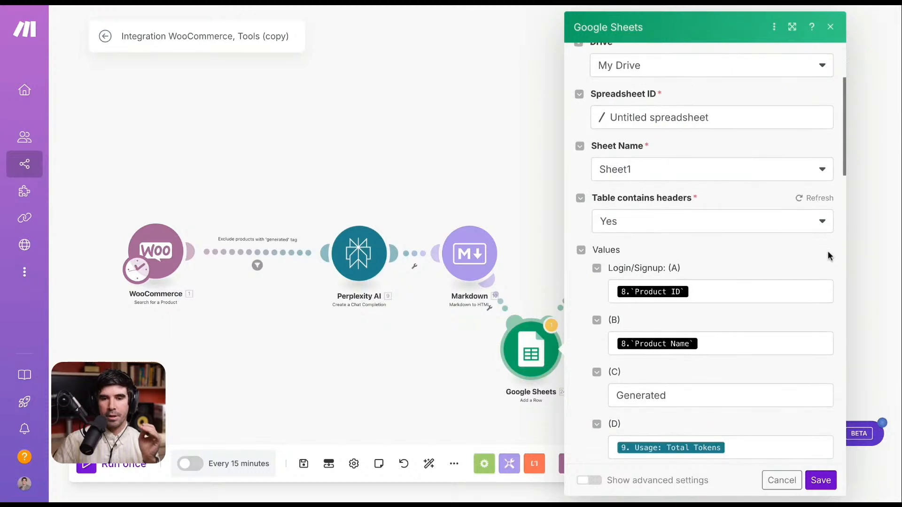
pyautogui.scroll(-1, 831, 256)
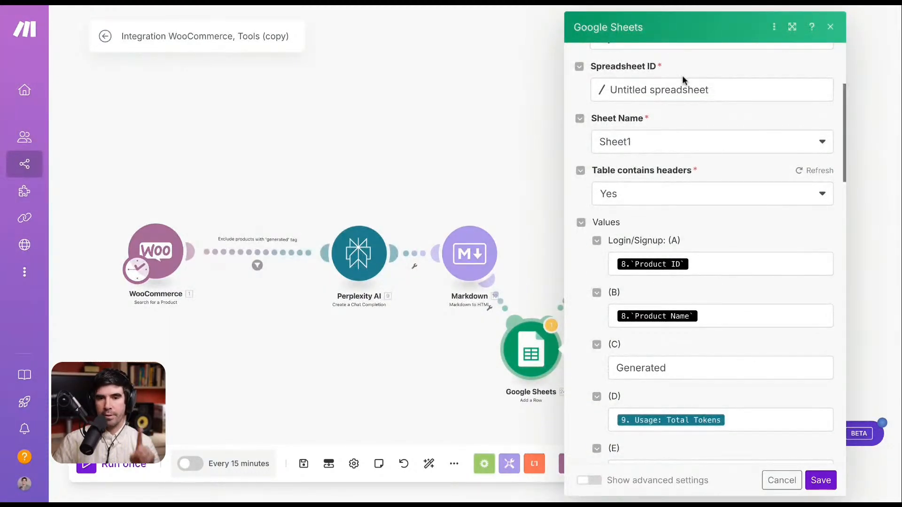
pyautogui.scroll(-2, 613, 115)
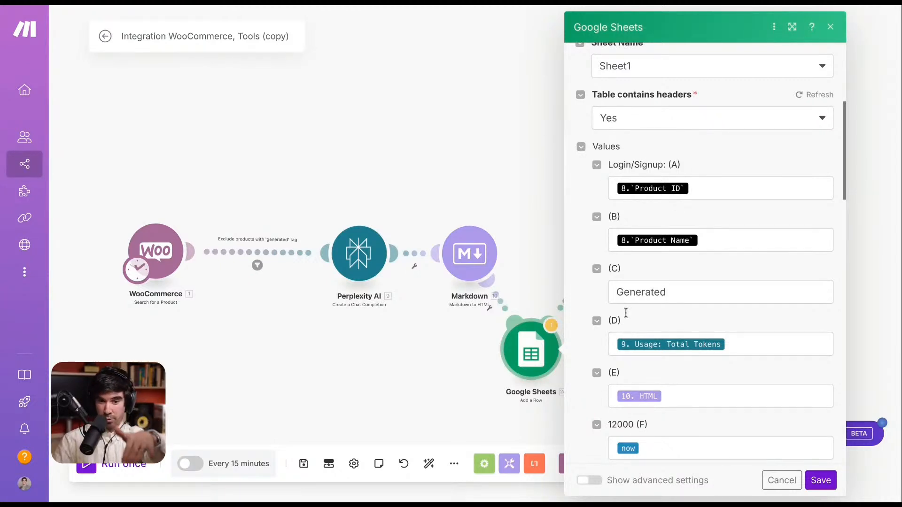
pyautogui.scroll(-5, 617, 373)
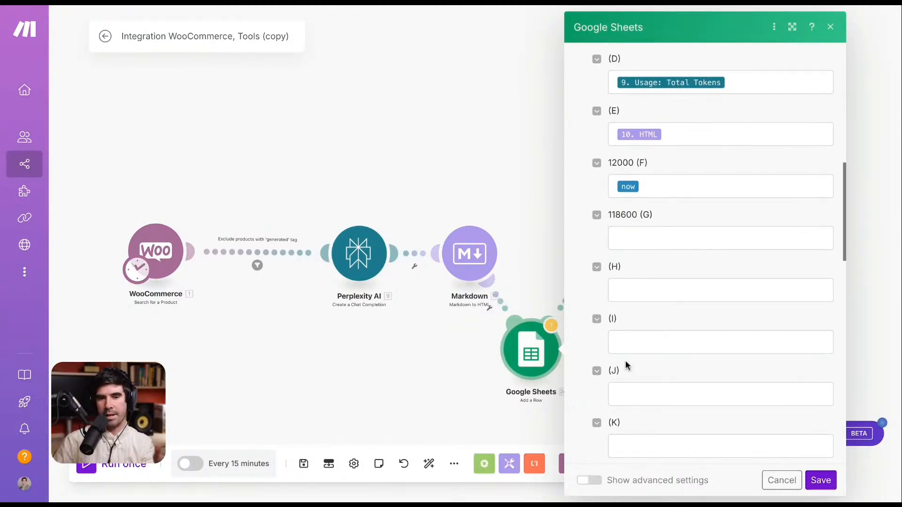
pyautogui.scroll(-2, 633, 375)
pyautogui.scroll(9, 633, 375)
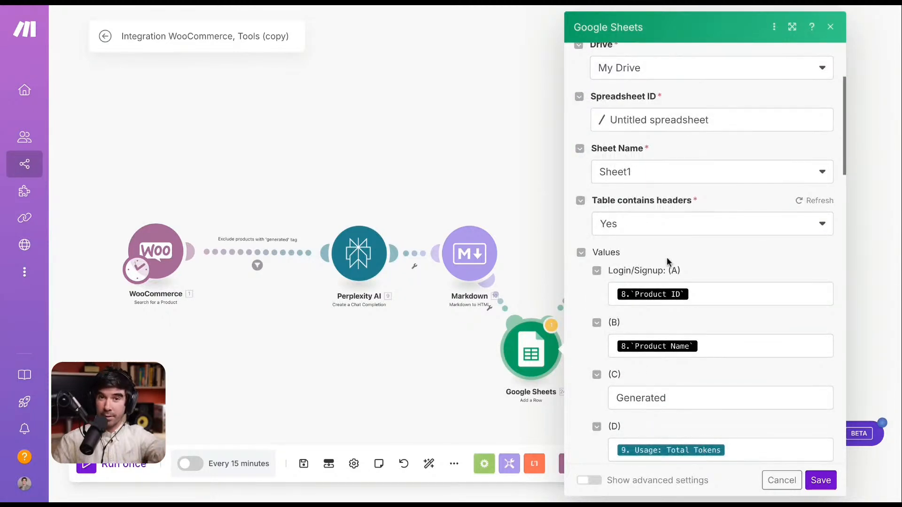
pyautogui.scroll(-1, 695, 257)
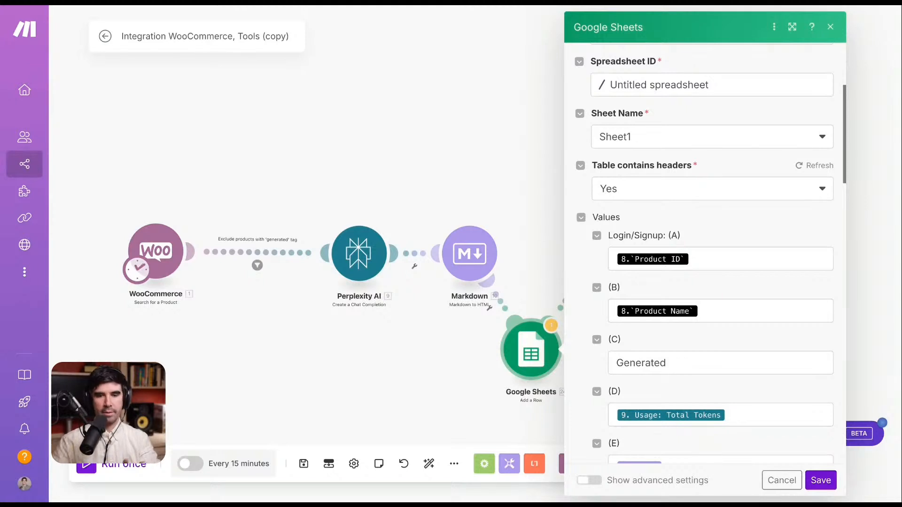
pyautogui.scroll(-2, 778, 246)
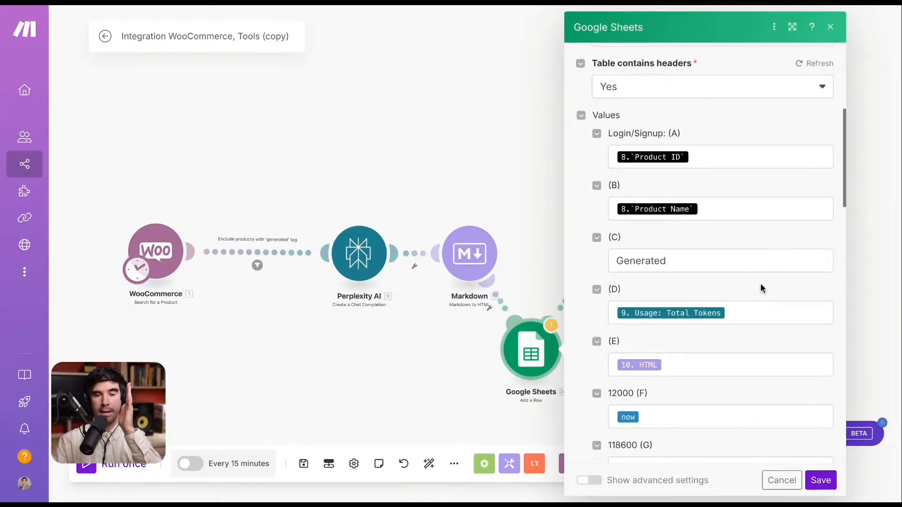
pyautogui.scroll(-1, 764, 318)
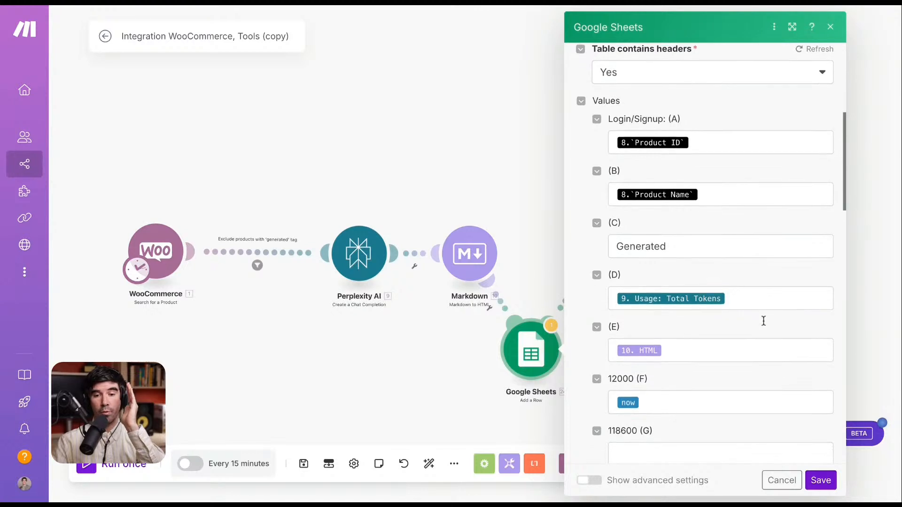
pyautogui.scroll(-1, 762, 323)
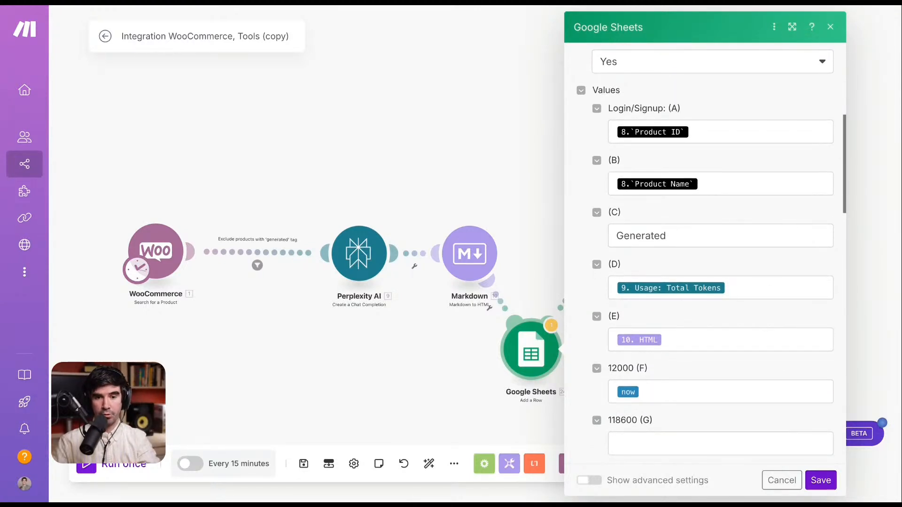
# - Finish reviewing the Add a Row column mappings, and inspect the row number and column values in the Google Sheets Update a Row module
pyautogui.scroll(3, 778, 336)
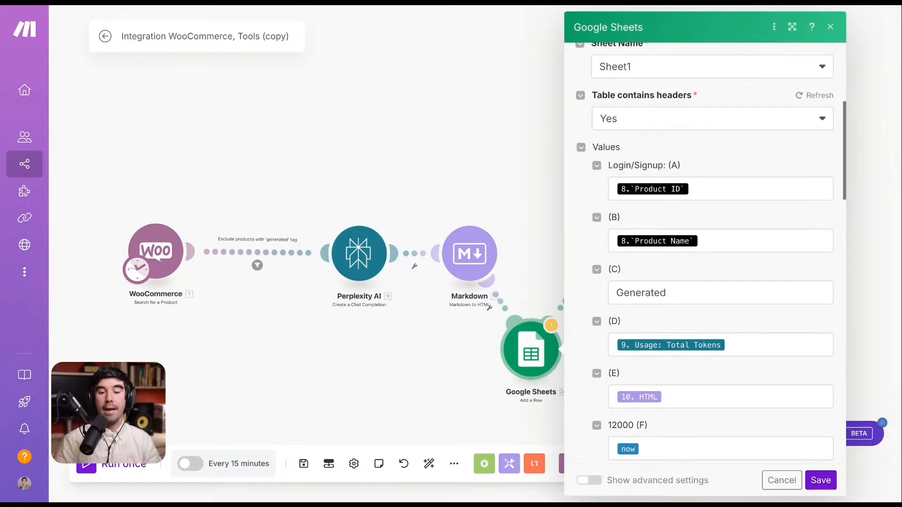
pyautogui.click(447, 352)
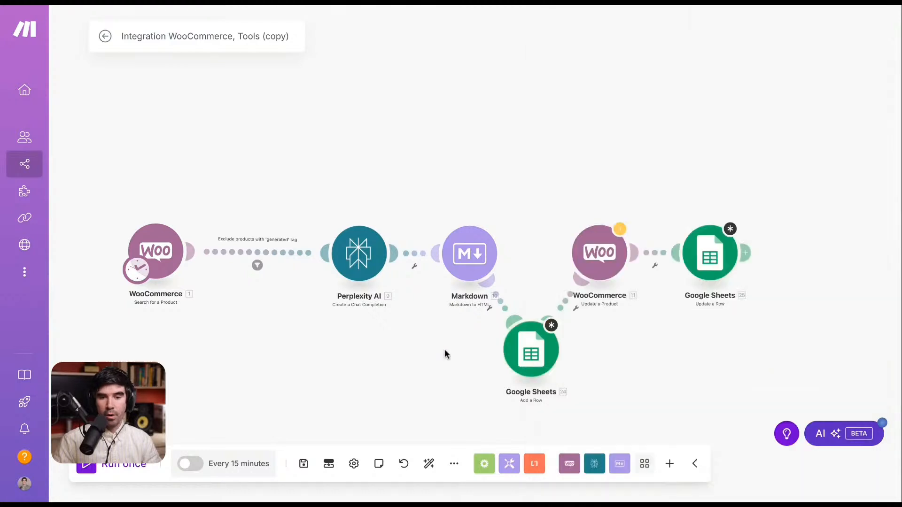
pyautogui.click(710, 256)
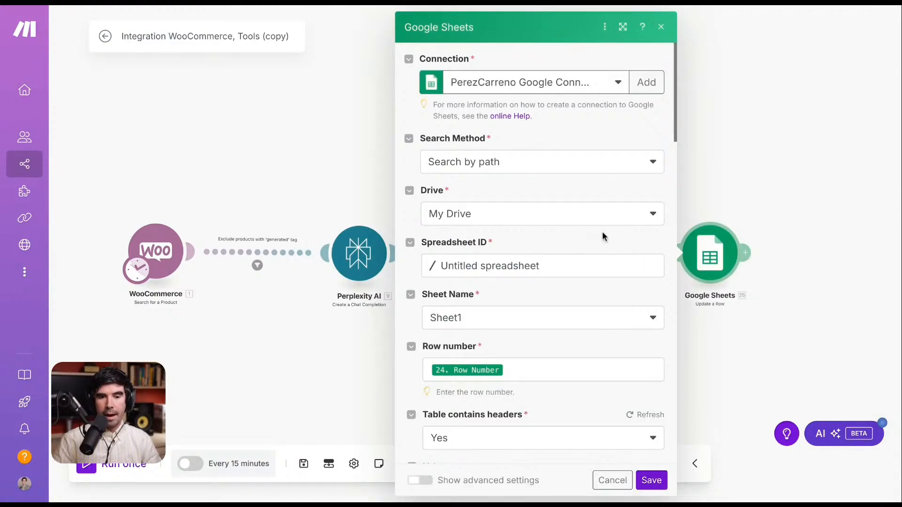
pyautogui.scroll(-4, 662, 296)
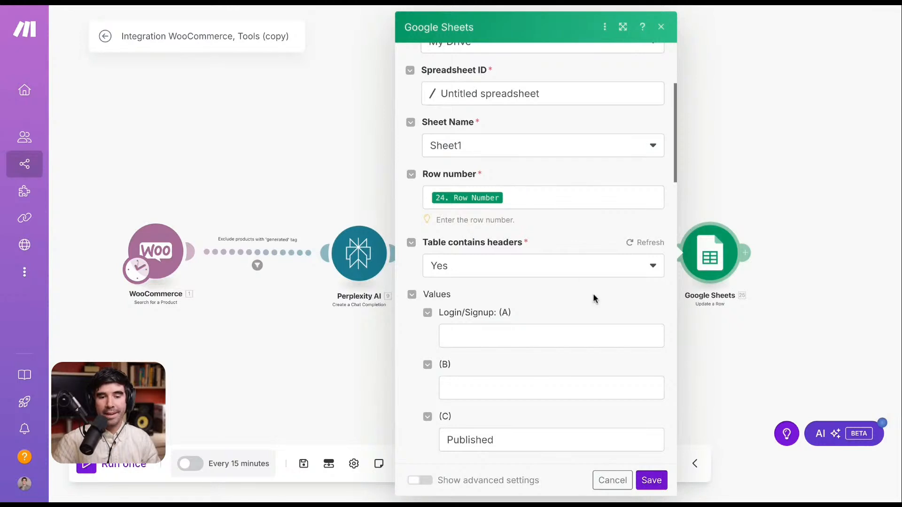
pyautogui.scroll(-2, 593, 296)
pyautogui.scroll(-2, 611, 249)
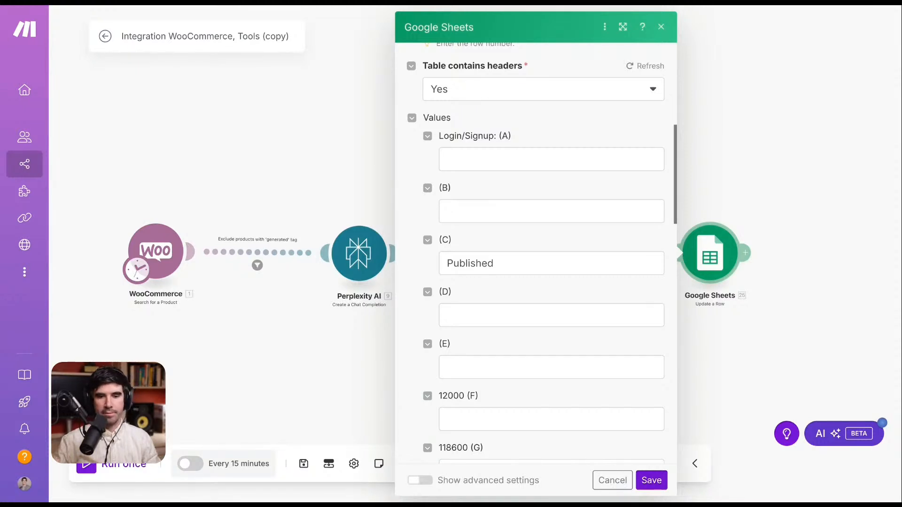
pyautogui.click(754, 188)
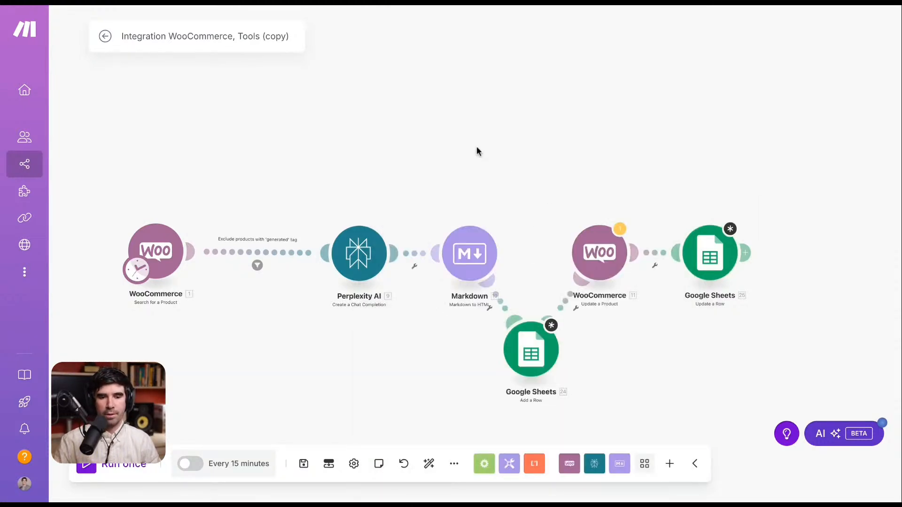
pyautogui.scroll(-1, 476, 152)
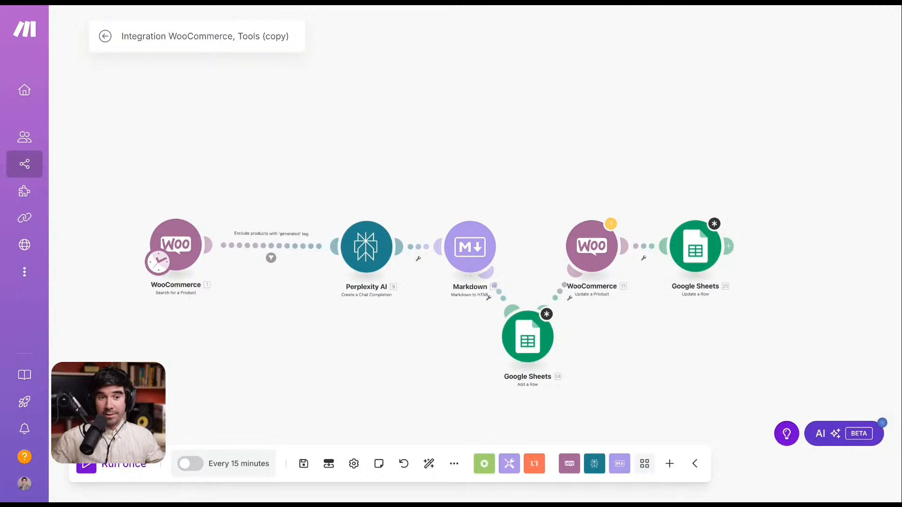